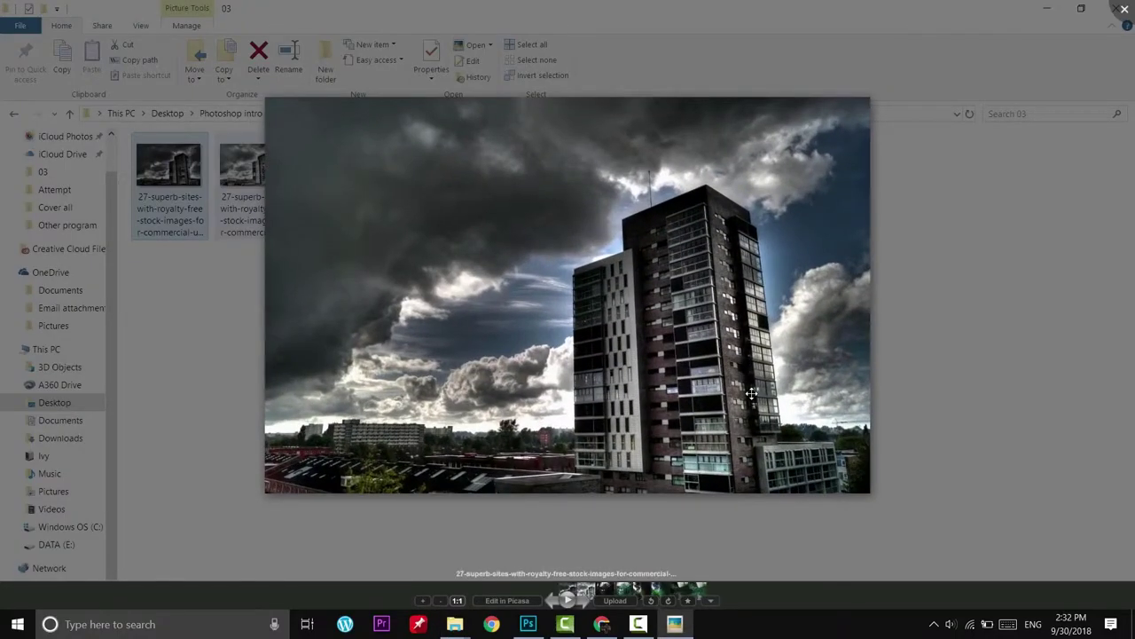
# Compare the forest road and path photos before and after editing, then close Picasa
pyautogui.press('Right')
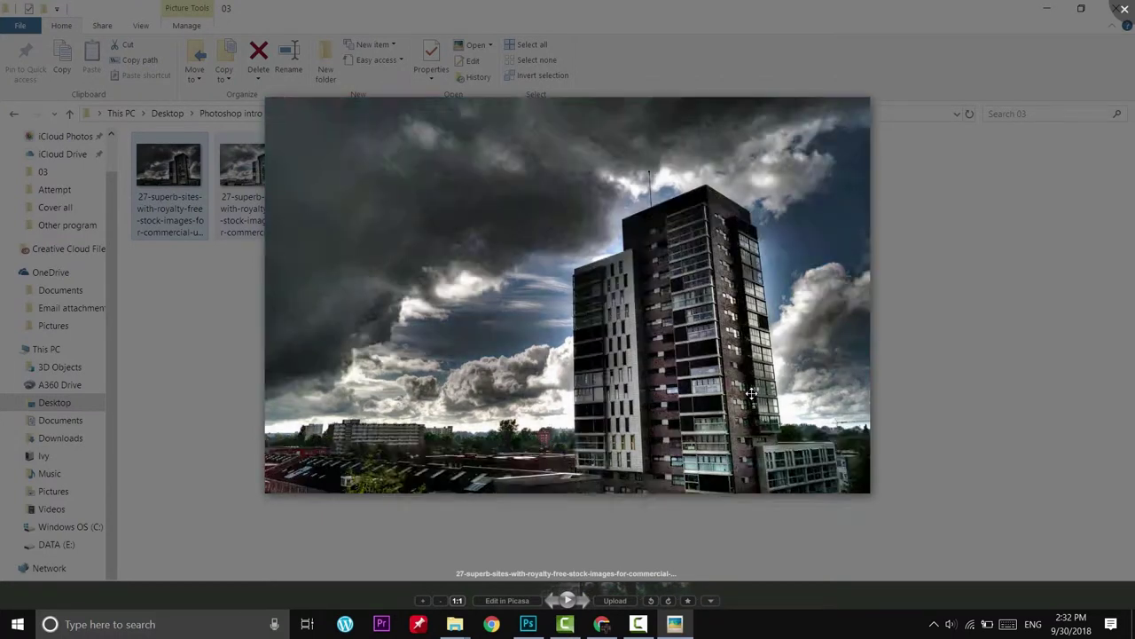
pyautogui.press('Right')
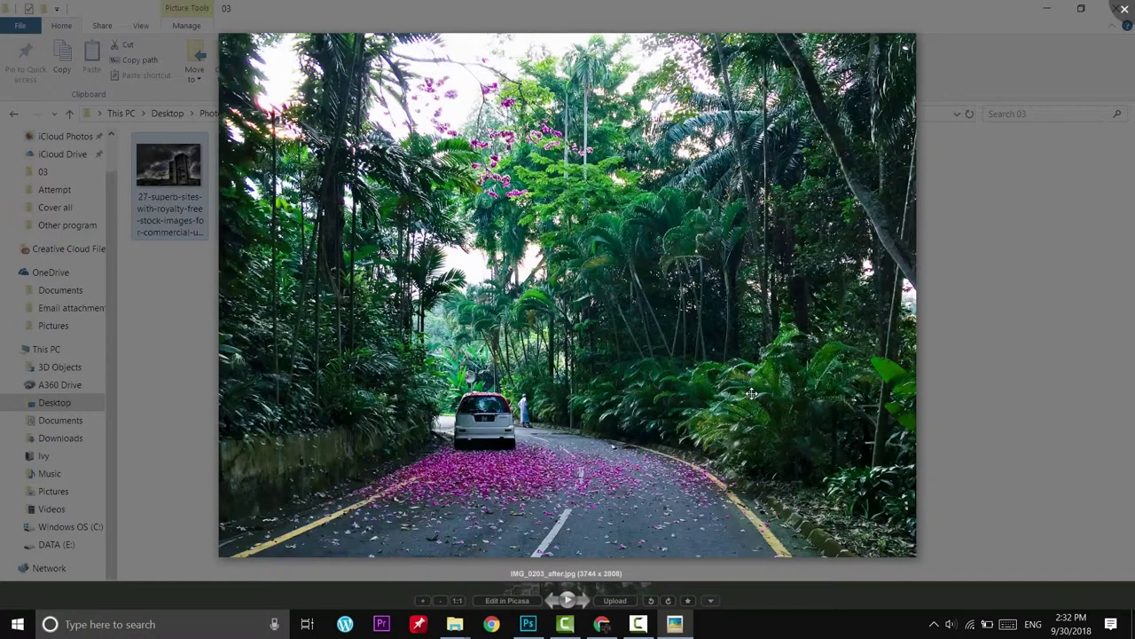
pyautogui.press('Right')
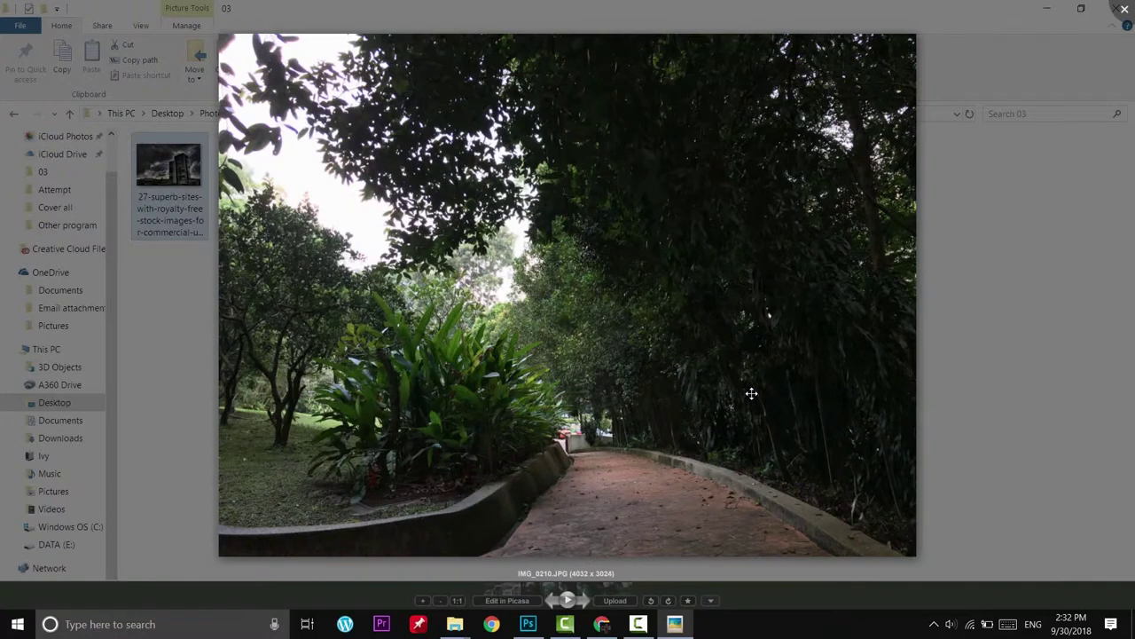
pyautogui.press('Right')
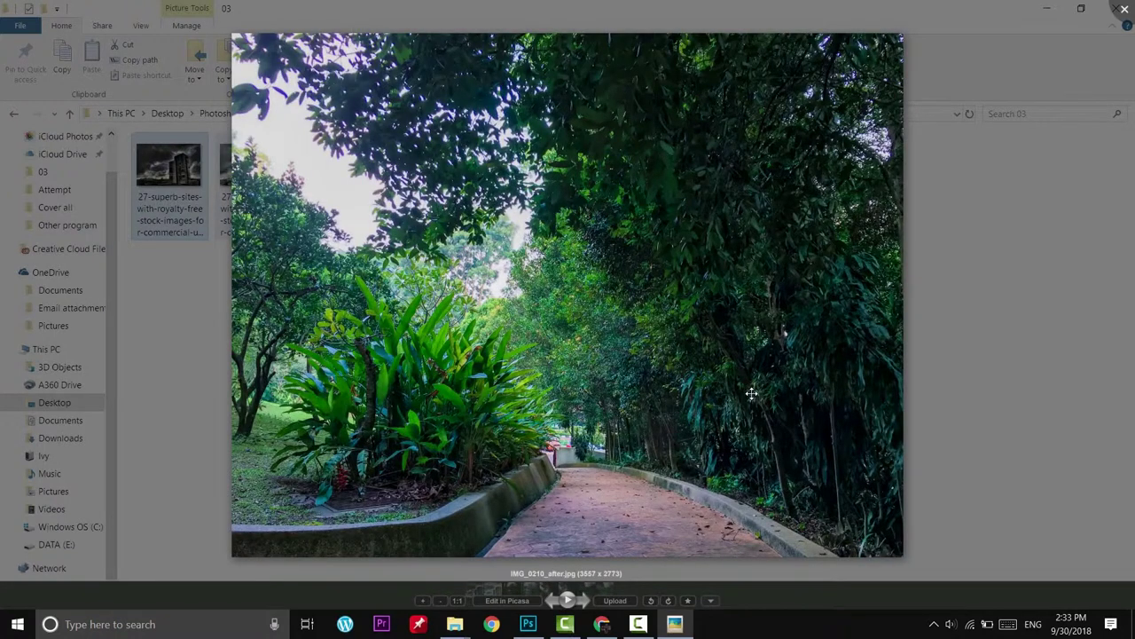
pyautogui.press('Escape')
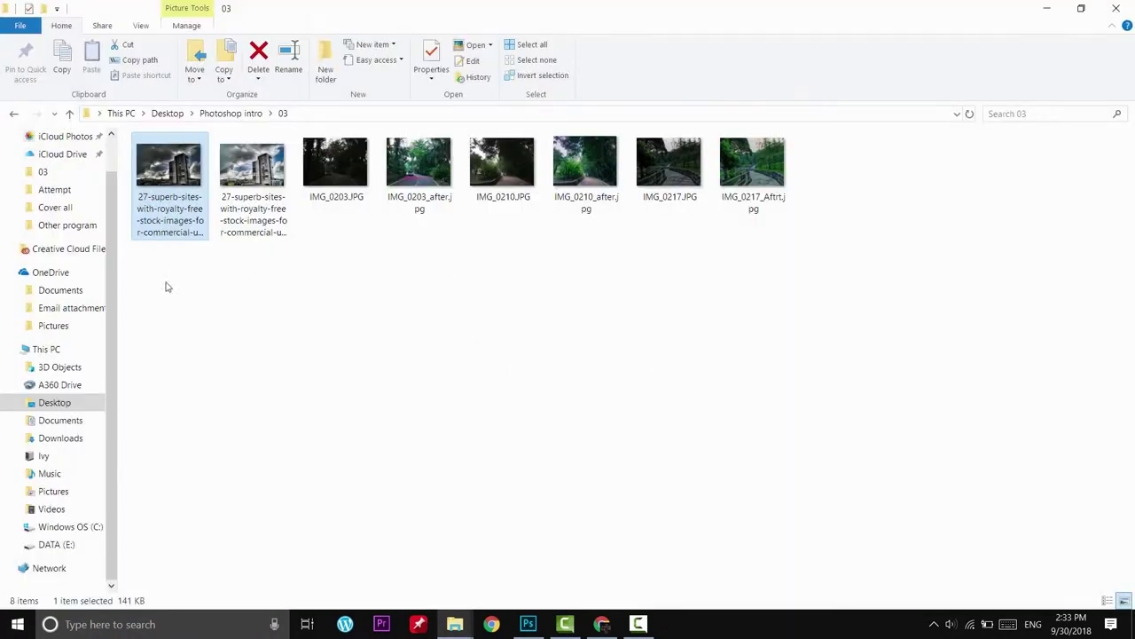
# Drag the 03 folder photos, including IMG_0210, IMG_0203 and IMG_0170, into Photoshop as documents
pyautogui.moveTo(249, 299); pyautogui.dragTo(172, 149)
pyautogui.moveTo(346, 229); pyautogui.dragTo(851, 127)
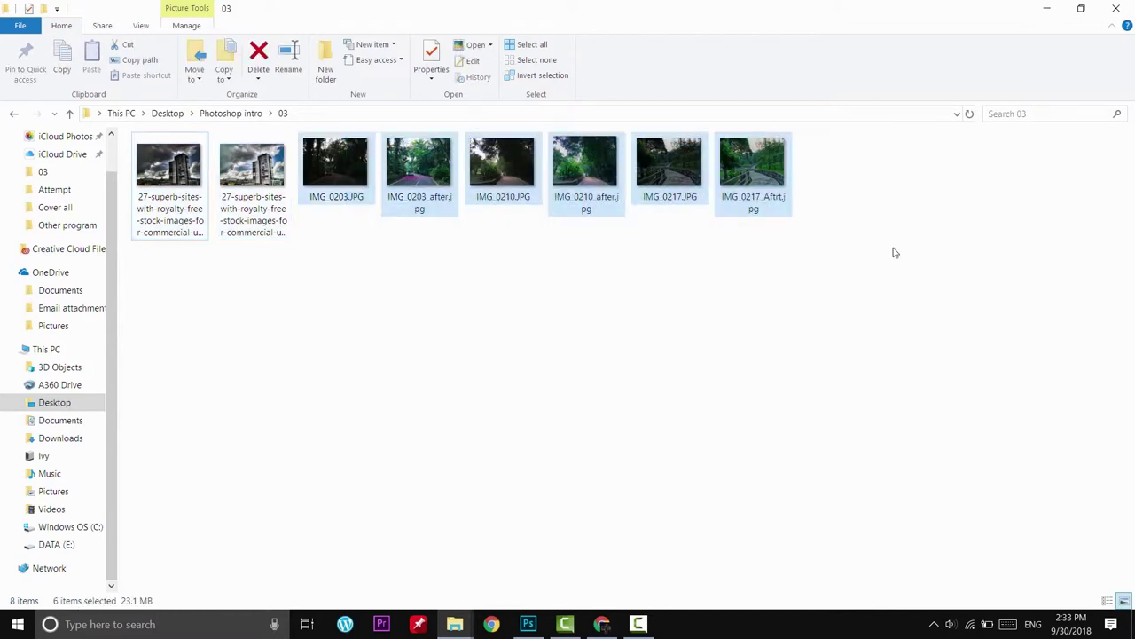
pyautogui.click(878, 275)
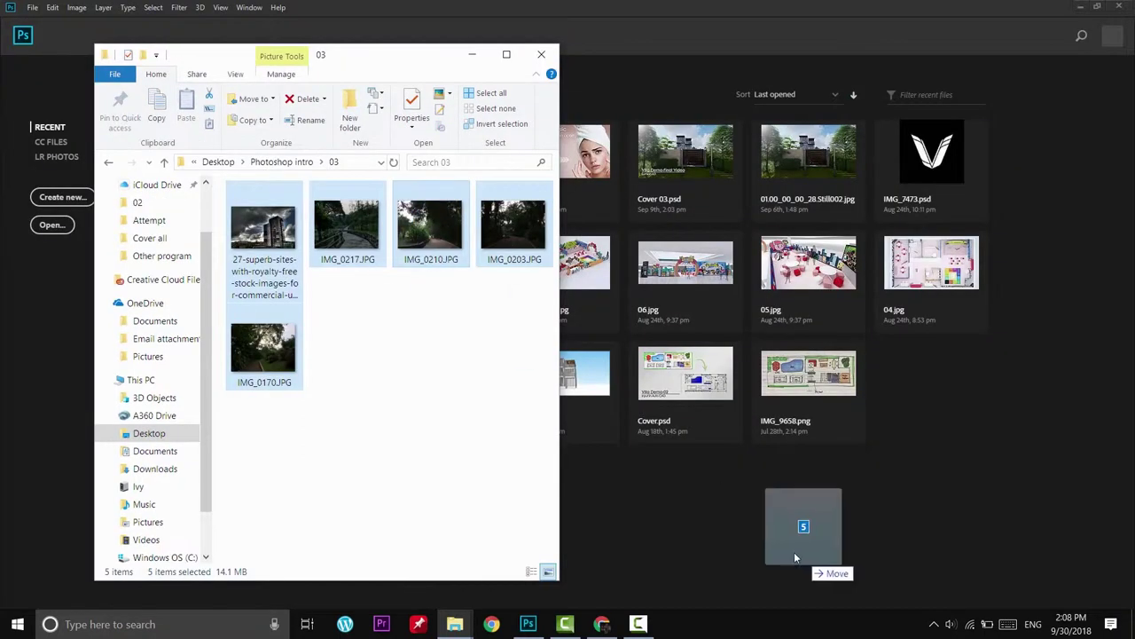
pyautogui.moveTo(408, 244); pyautogui.dragTo(734, 522)
pyautogui.moveTo(375, 63); pyautogui.dragTo(673, 64)
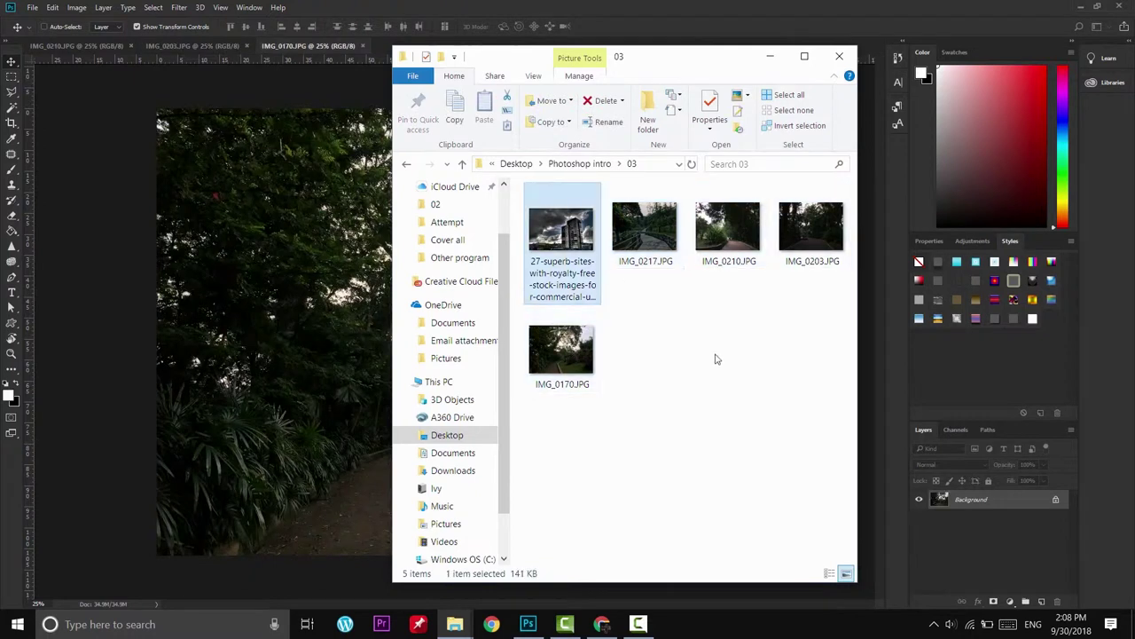
# Review the IMG_0210, IMG_0203, IMG_0170, tower-block and IMG_0217 photos in turn
pyautogui.click(770, 55)
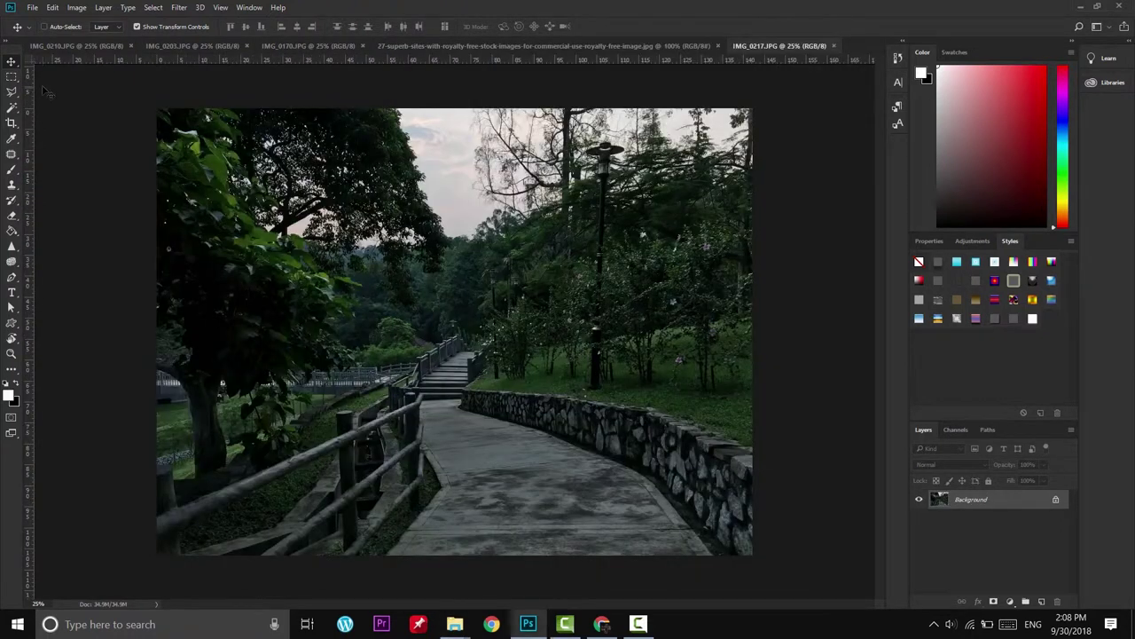
pyautogui.click(80, 45)
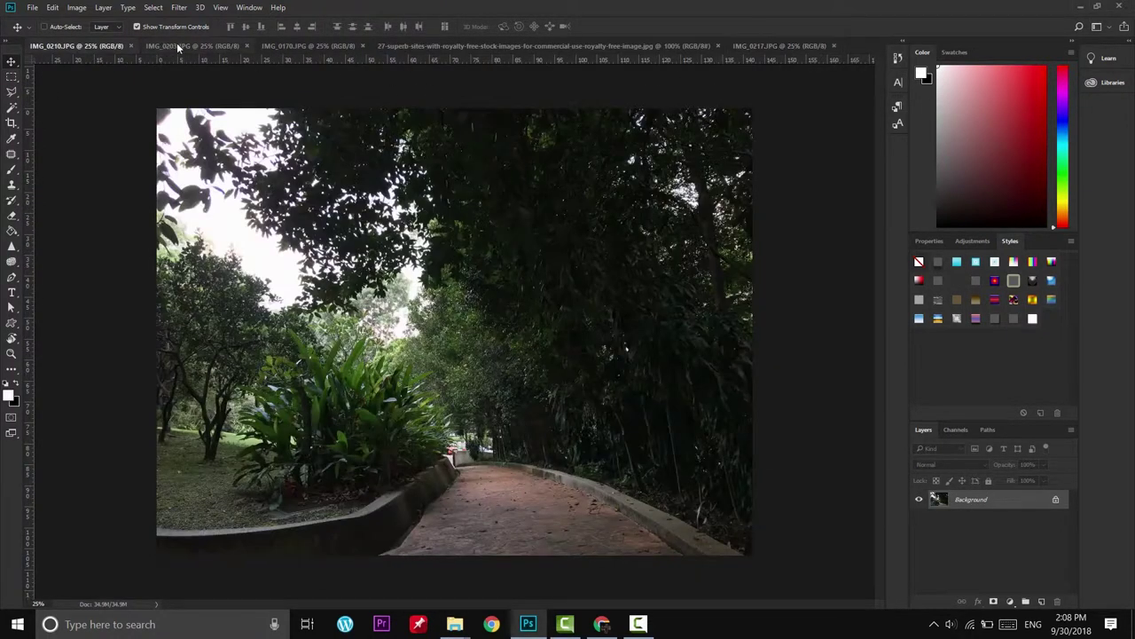
pyautogui.click(177, 48)
pyautogui.click(106, 48)
pyautogui.click(185, 49)
pyautogui.click(293, 50)
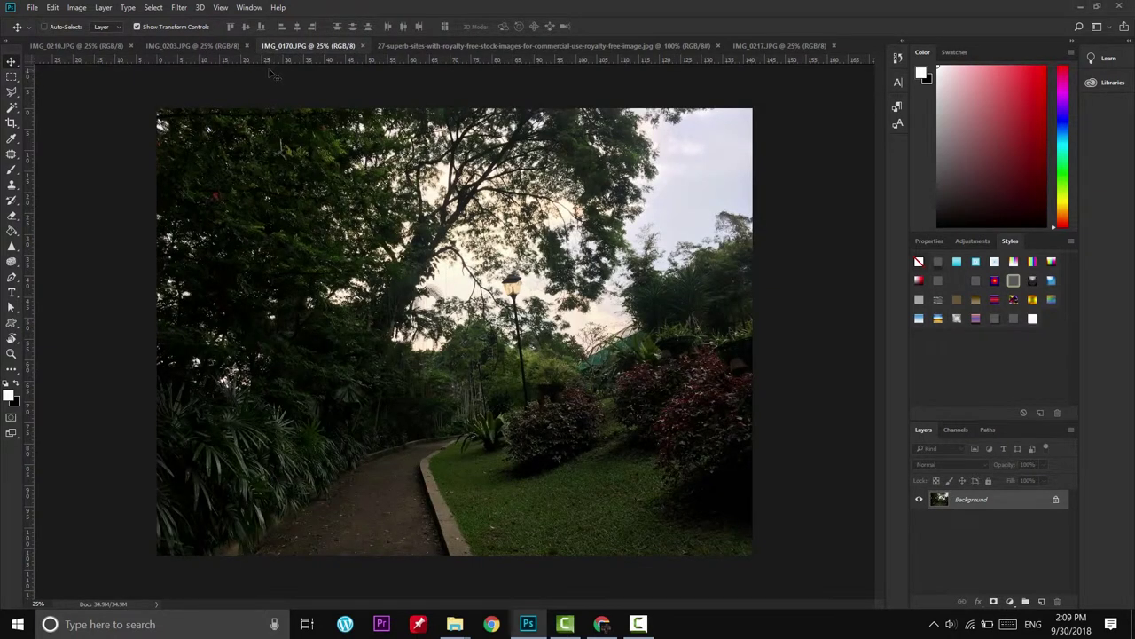
pyautogui.click(421, 46)
pyautogui.click(768, 47)
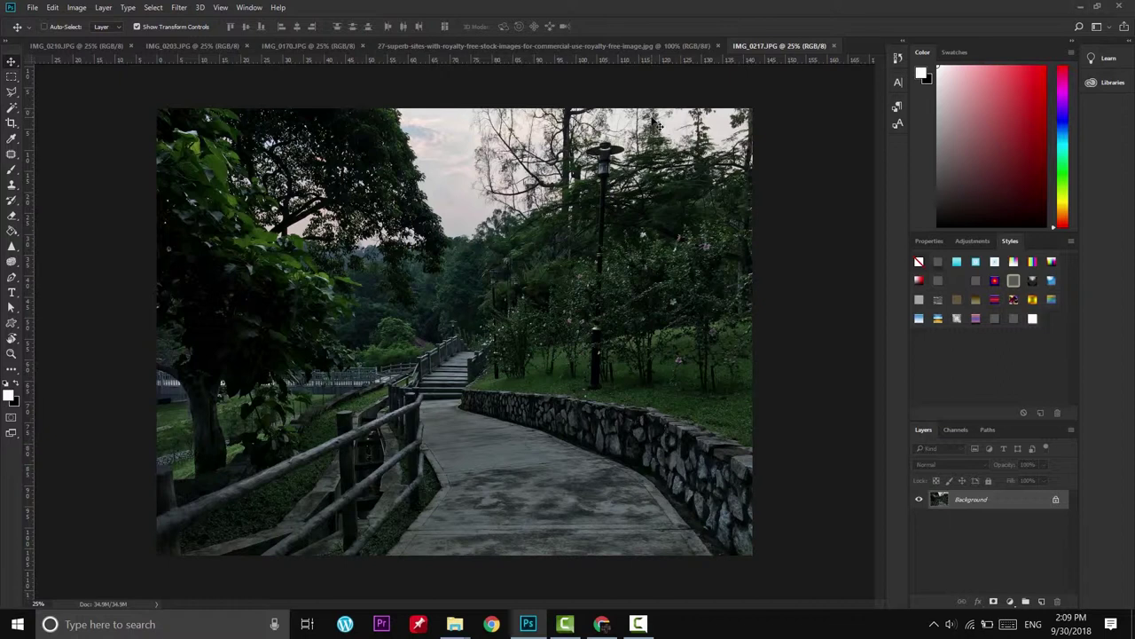
# Cycle through the photos again and move the tower-block photo's tab to first position
pyautogui.click(76, 45)
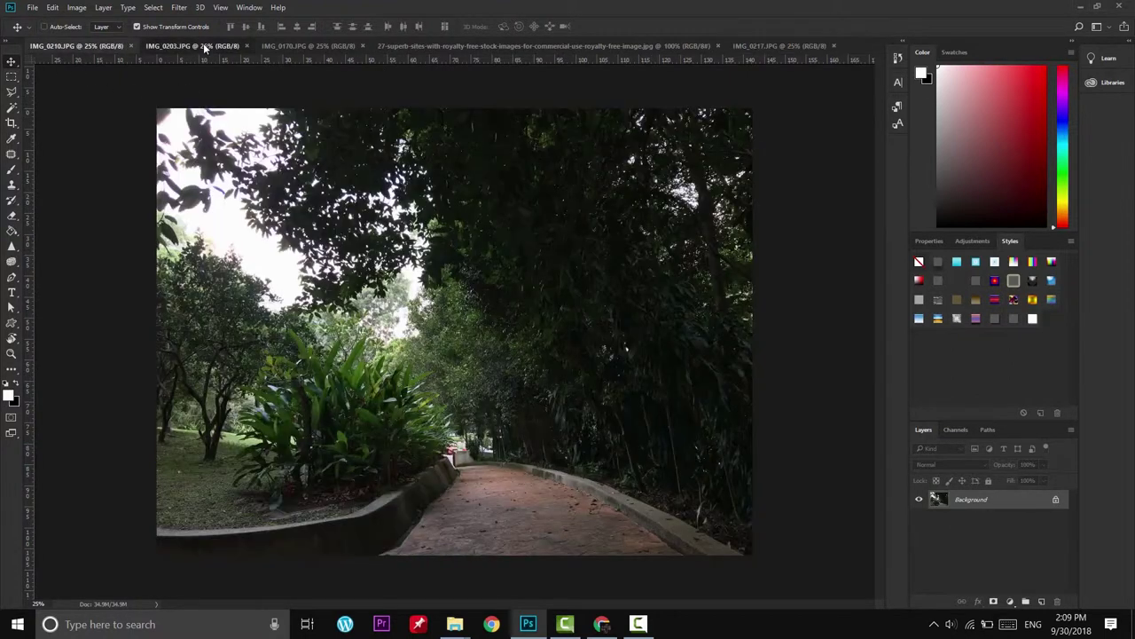
pyautogui.click(191, 45)
pyautogui.click(310, 45)
pyautogui.click(433, 45)
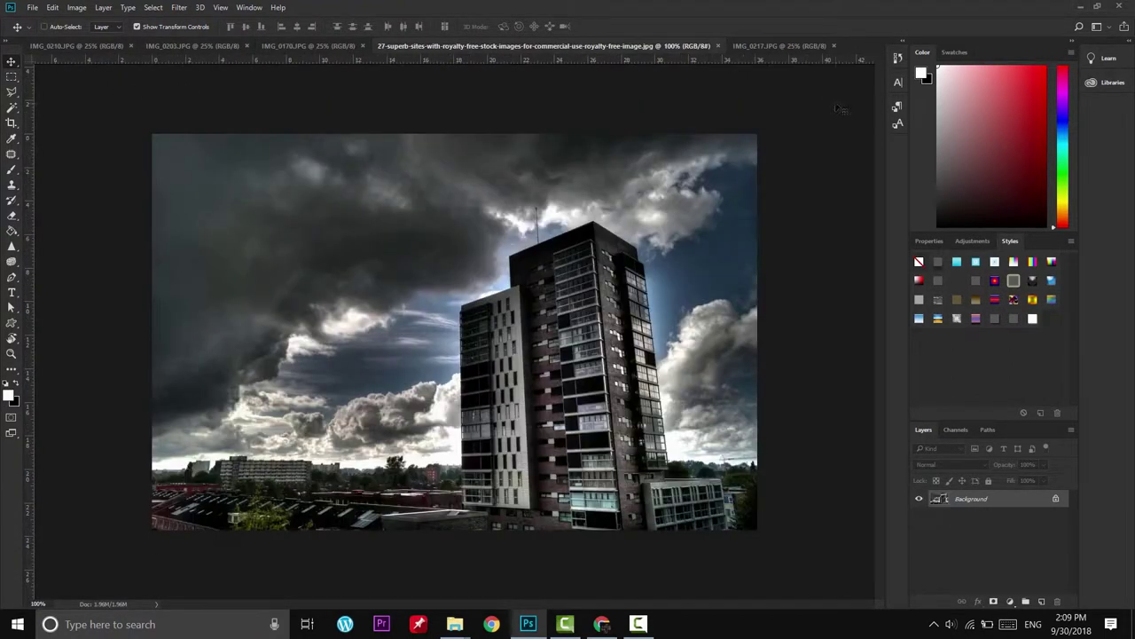
pyautogui.click(780, 45)
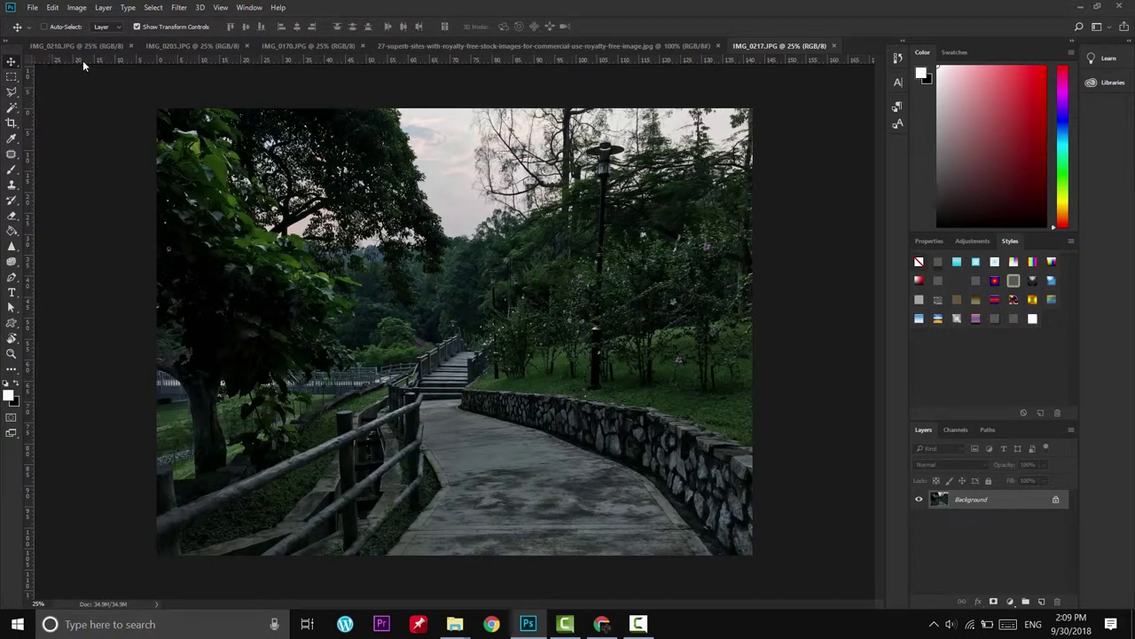
pyautogui.moveTo(476, 47); pyautogui.dragTo(127, 51)
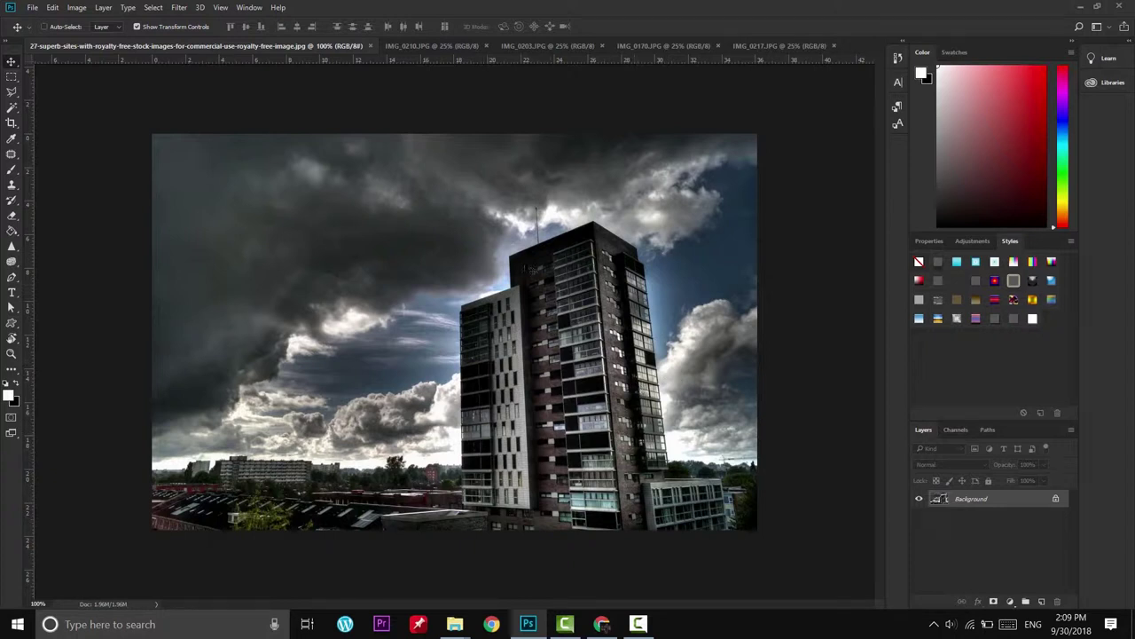
# Unlock the Background into Layer 0 and launch Filter > Camera Raw Filter
pyautogui.click(1056, 498)
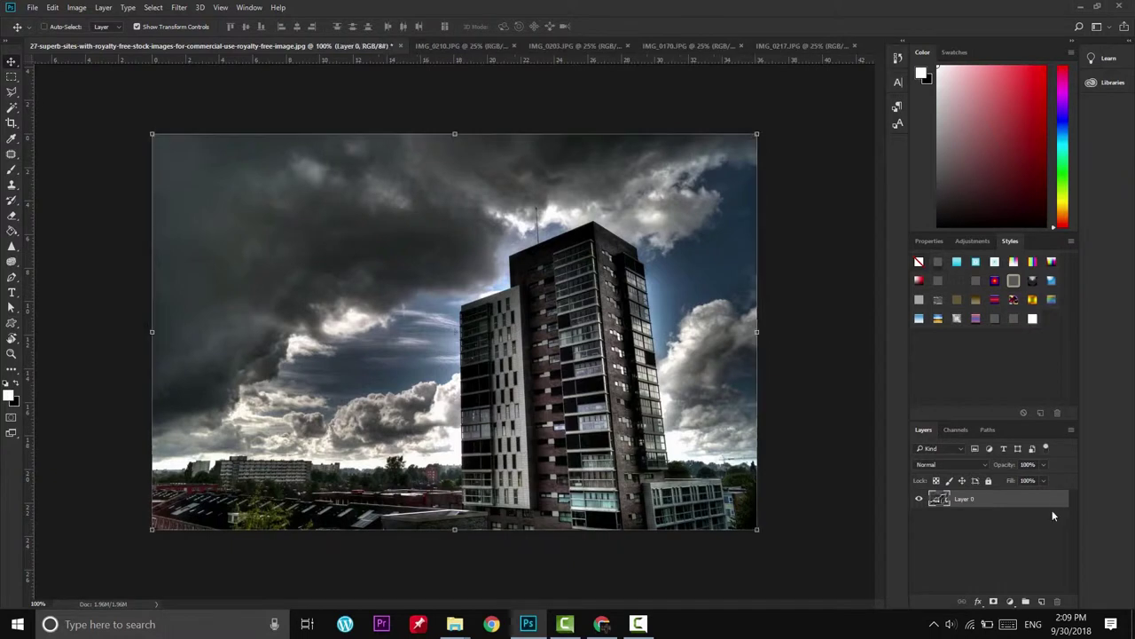
pyautogui.click(112, 9)
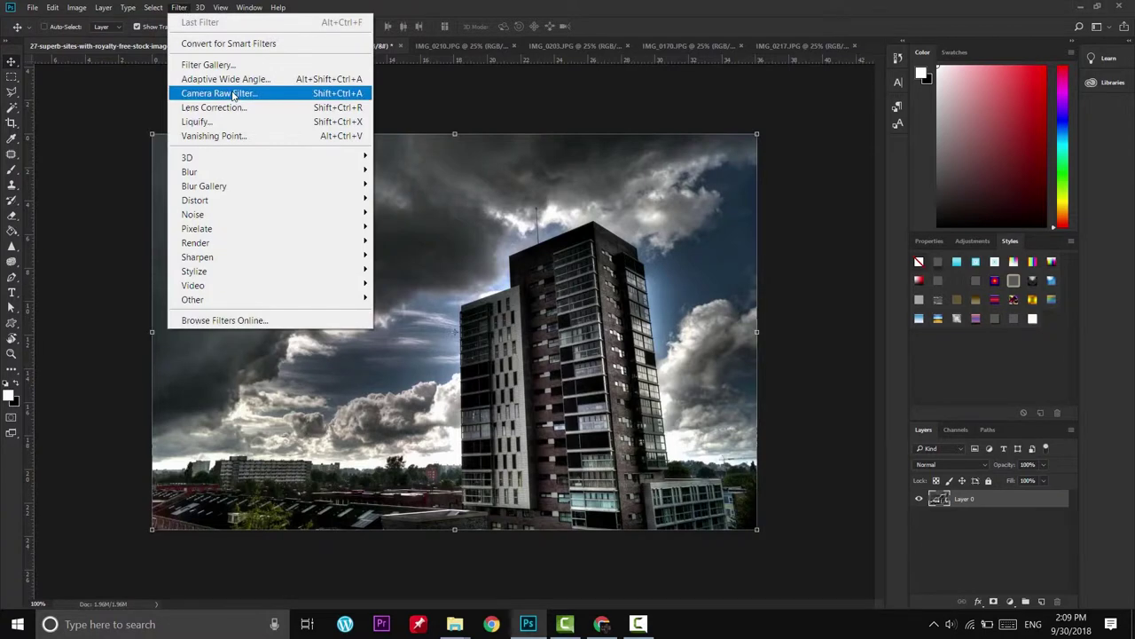
pyautogui.click(222, 93)
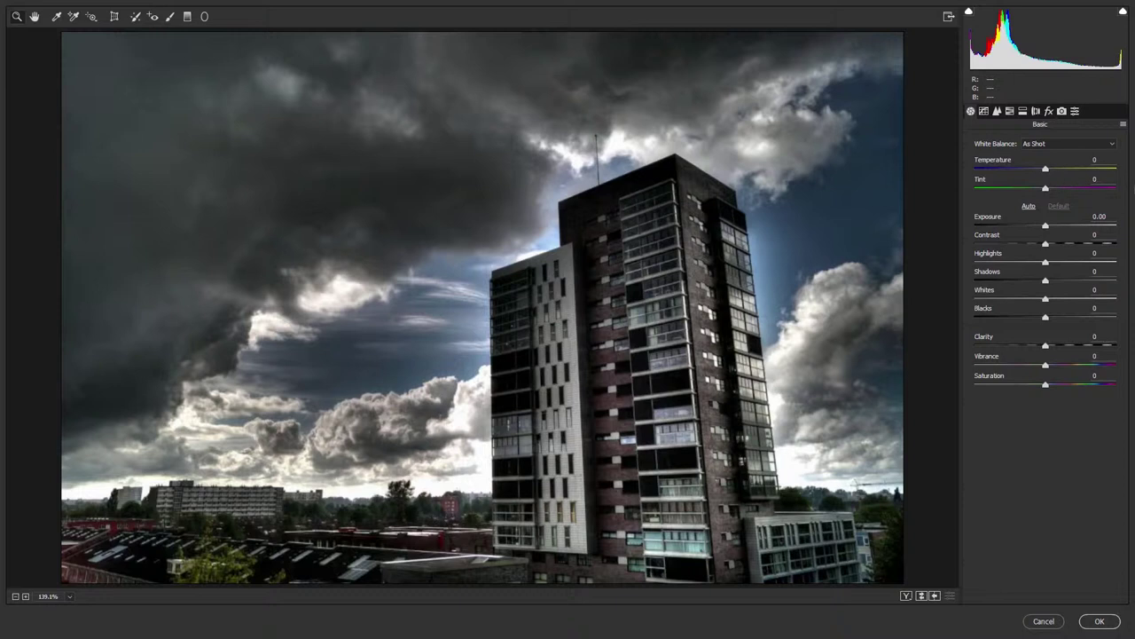
# Drag Temperature to -20 and type 0 for Tint in Camera Raw's Basic panel
pyautogui.moveTo(1045, 168); pyautogui.dragTo(1021, 169)
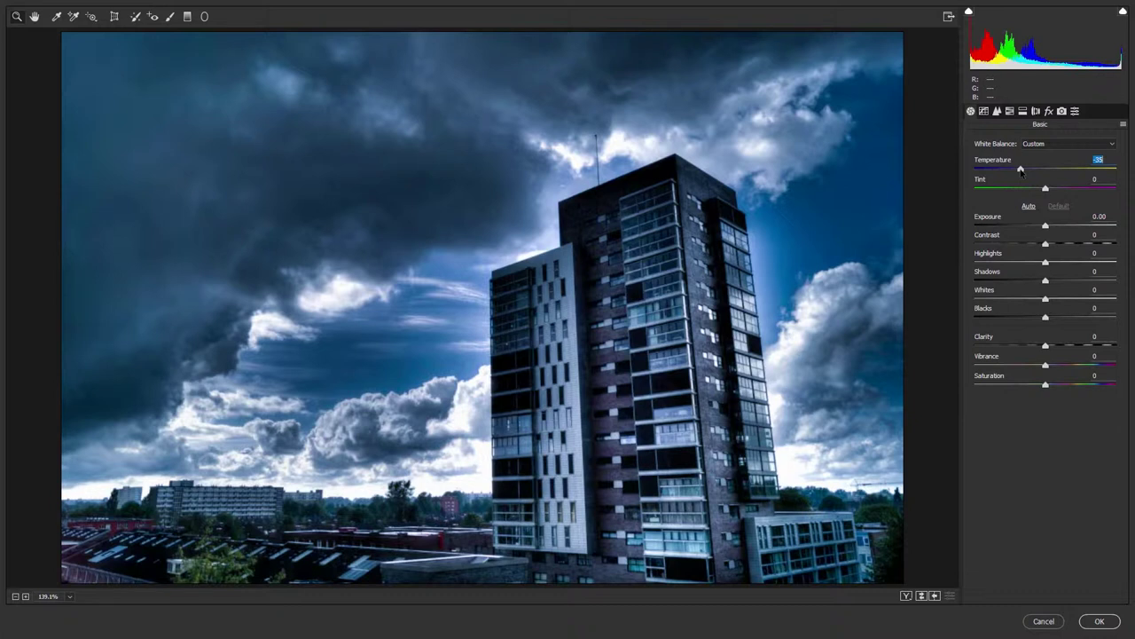
pyautogui.moveTo(1021, 169)
pyautogui.mouseDown()
pyautogui.moveTo(1076, 169)
pyautogui.moveTo(1021, 169)
pyautogui.moveTo(1062, 170)
pyautogui.moveTo(1021, 174)
pyautogui.moveTo(1045, 194)
pyautogui.mouseUp()
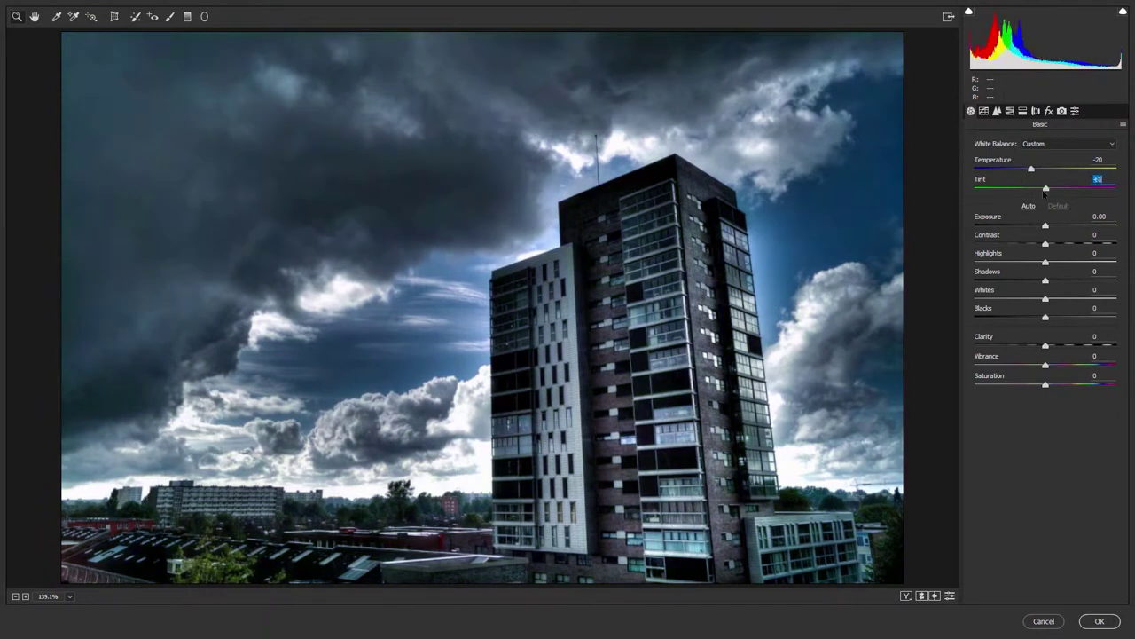
pyautogui.write('0')
# Set Exposure +0.85, Whites -87 and Blacks +27, then push Clarity up to +100
pyautogui.moveTo(1045, 190); pyautogui.dragTo(1045, 191)
pyautogui.moveTo(1045, 226)
pyautogui.mouseDown()
pyautogui.moveTo(1065, 229)
pyautogui.moveTo(1071, 249)
pyautogui.moveTo(985, 245)
pyautogui.moveTo(1040, 245)
pyautogui.moveTo(1032, 281)
pyautogui.moveTo(1089, 280)
pyautogui.mouseUp()
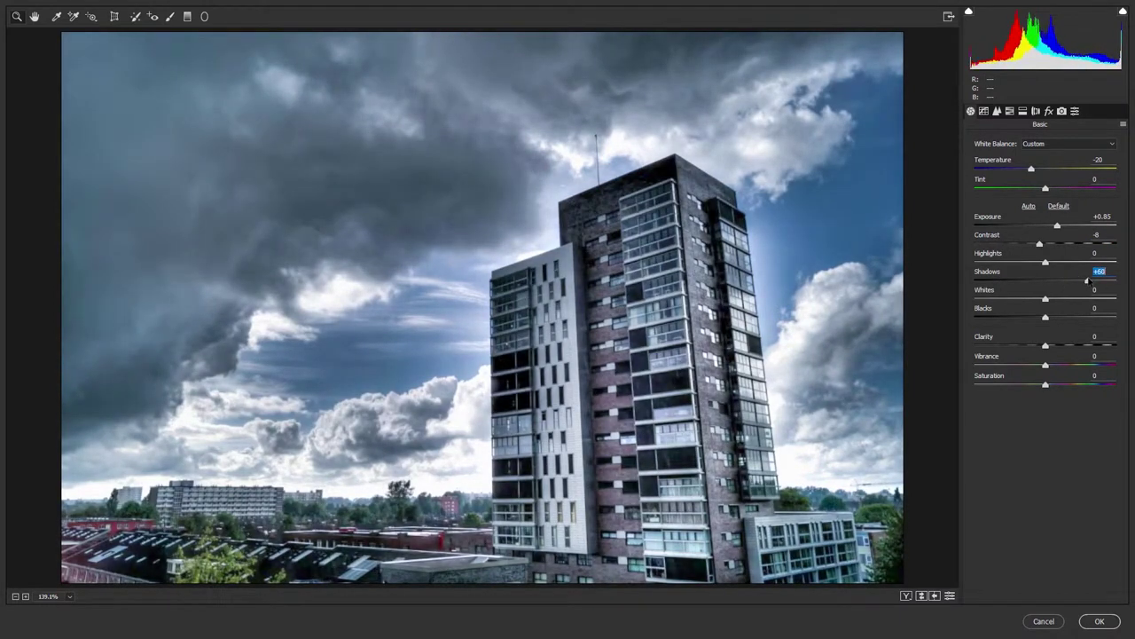
pyautogui.moveTo(1090, 281); pyautogui.dragTo(984, 299)
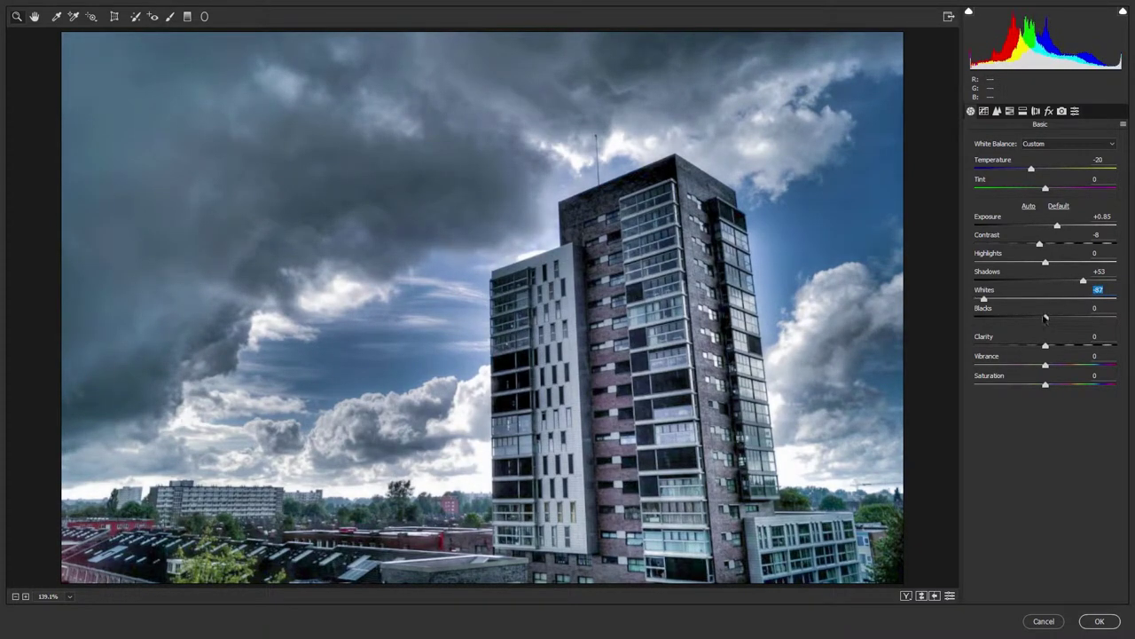
pyautogui.moveTo(1045, 318)
pyautogui.mouseDown()
pyautogui.moveTo(1097, 317)
pyautogui.moveTo(1065, 318)
pyautogui.mouseUp()
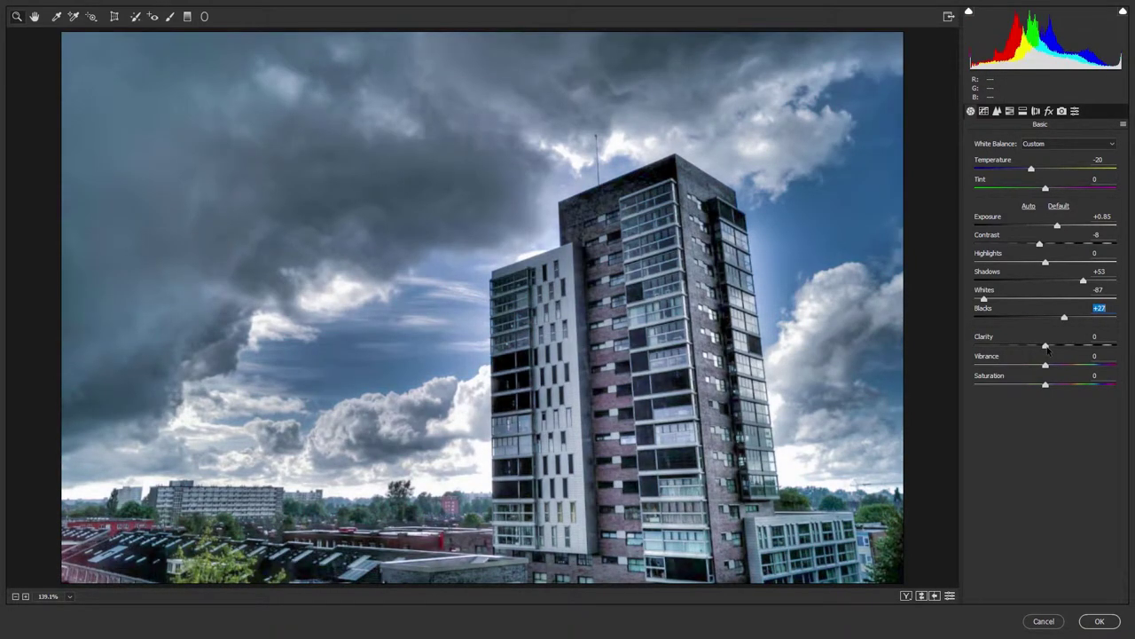
pyautogui.moveTo(1045, 345)
pyautogui.mouseDown()
pyautogui.moveTo(1080, 345)
pyautogui.moveTo(926, 335)
pyautogui.mouseUp()
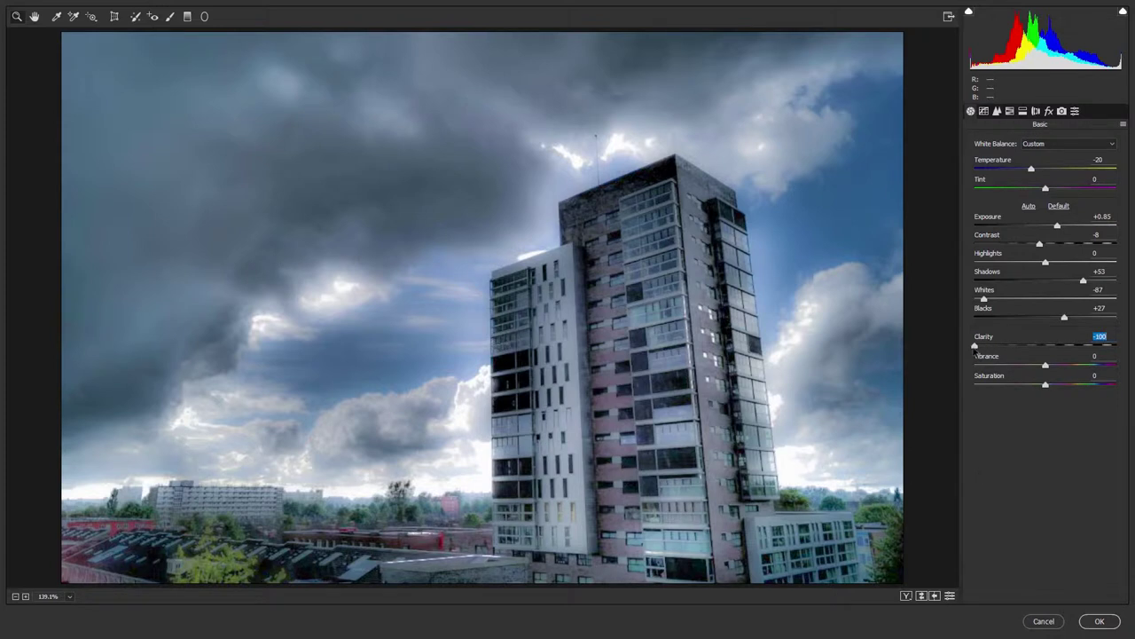
pyautogui.moveTo(974, 346); pyautogui.dragTo(1117, 352)
# Zoom into the building edge, try several Clarity values, then type Clarity 0
pyautogui.click(439, 433)
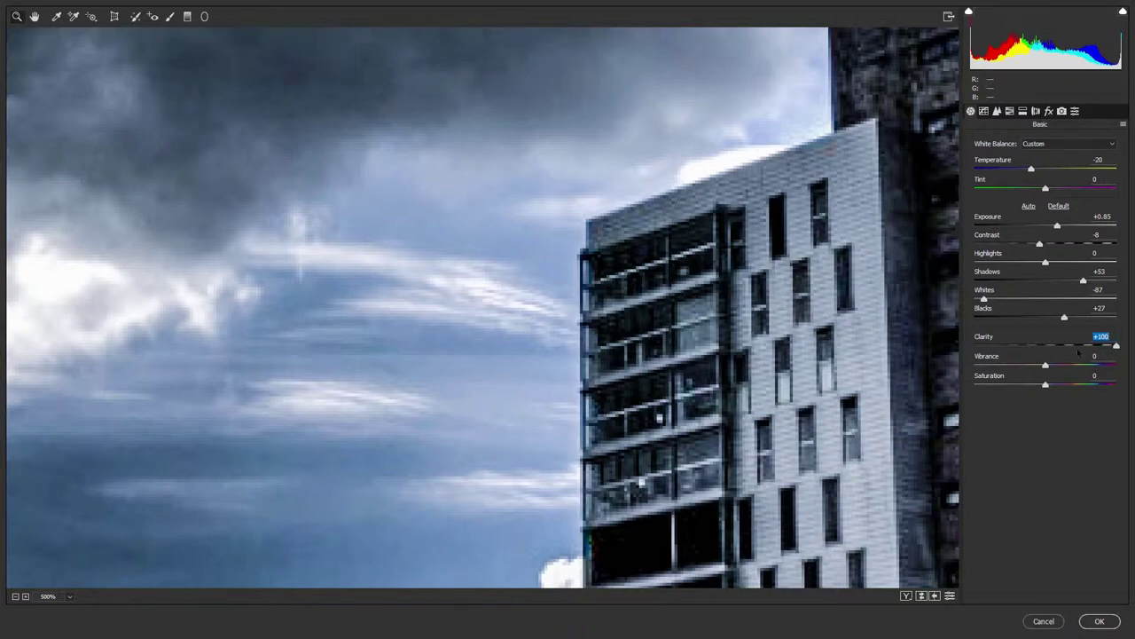
pyautogui.click(1044, 351)
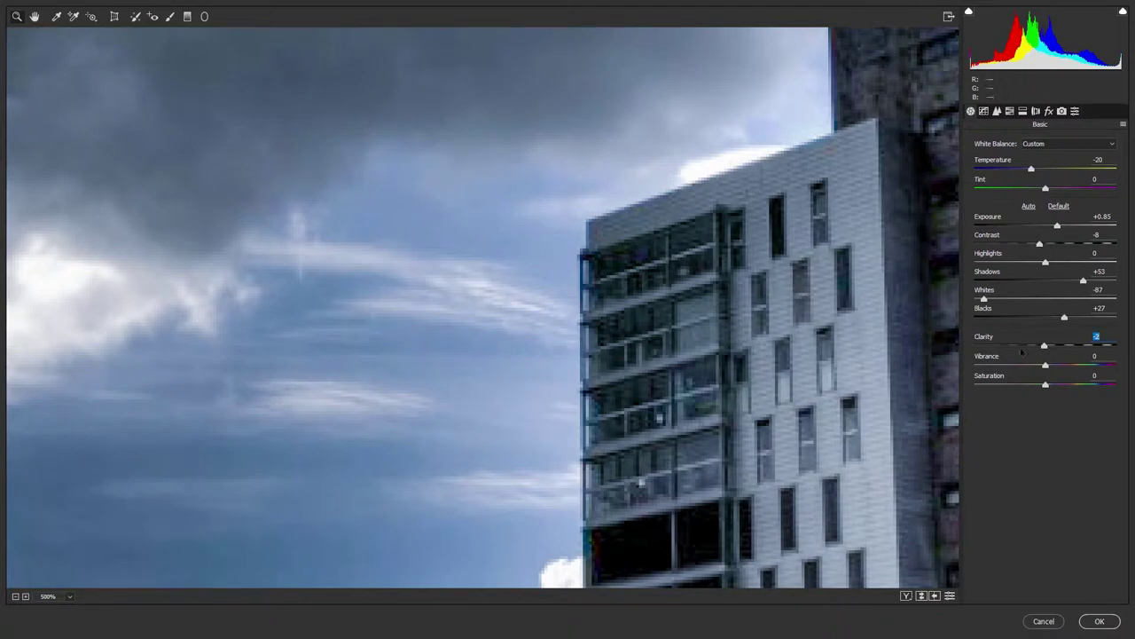
pyautogui.moveTo(1044, 345); pyautogui.dragTo(975, 345)
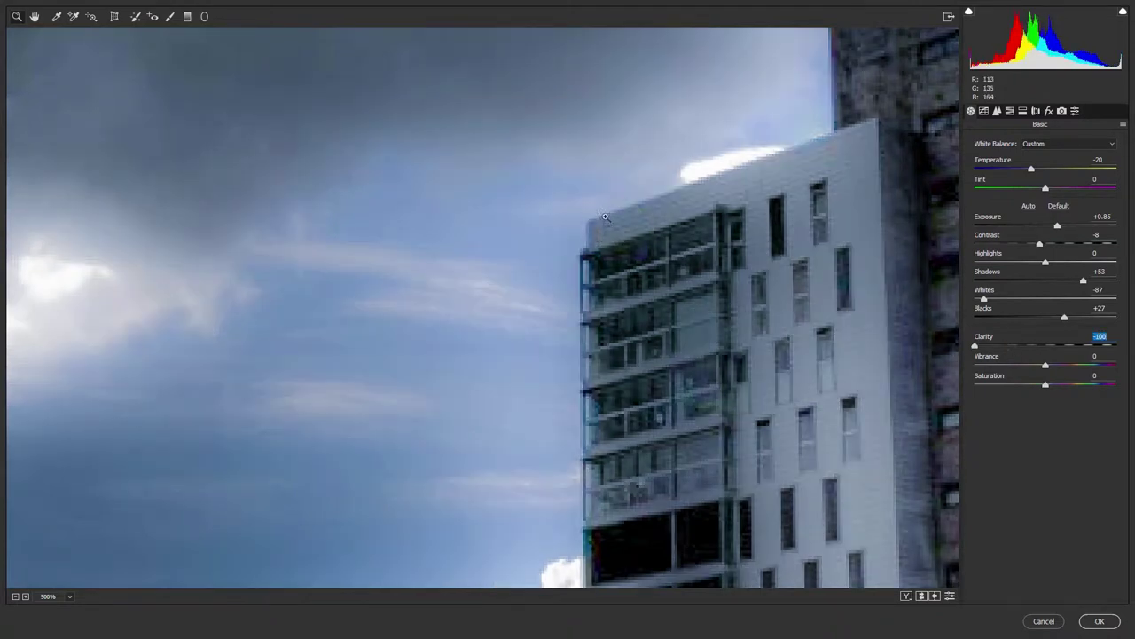
pyautogui.moveTo(1035, 351); pyautogui.dragTo(1054, 356)
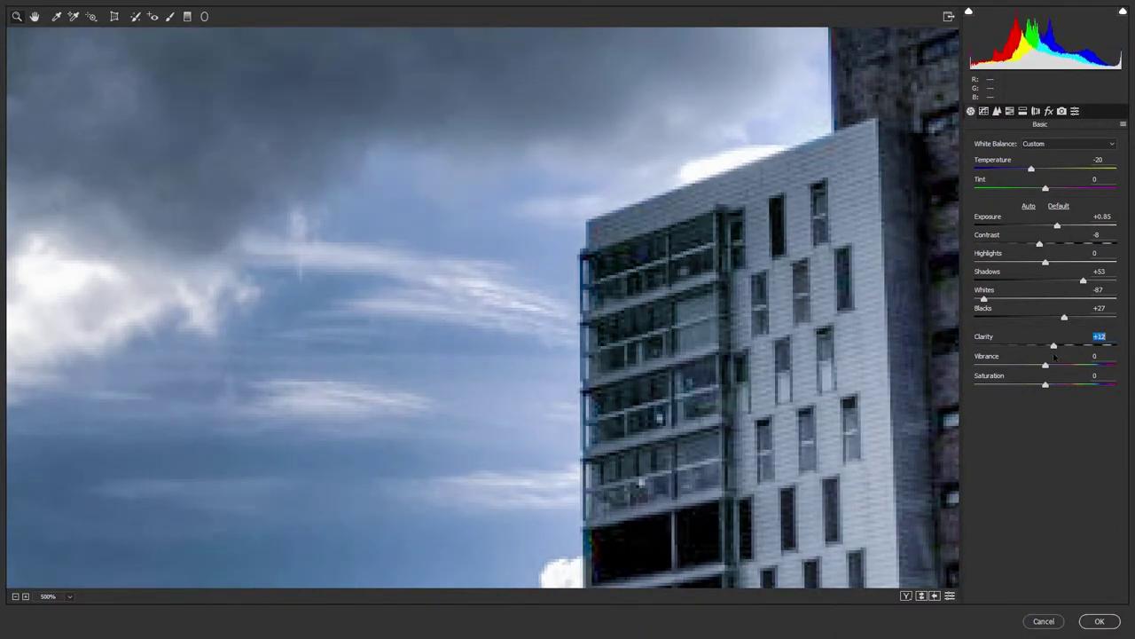
pyautogui.write('0')
# Zoom the preview back to fit and nudge Vibrance to about -2
pyautogui.keyDown('alt'); pyautogui.click(488, 312); pyautogui.keyUp('alt')
pyautogui.moveTo(519, 316); pyautogui.dragTo(620, 330)
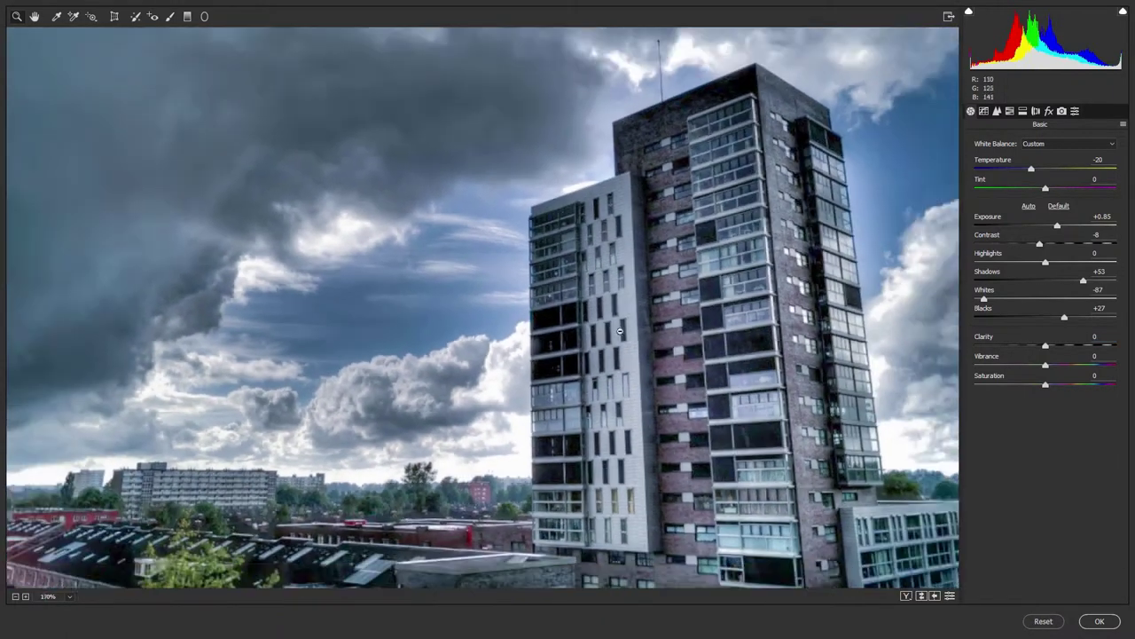
pyautogui.keyDown('alt'); pyautogui.click(620, 331); pyautogui.keyUp('alt')
pyautogui.moveTo(1045, 365)
pyautogui.mouseDown()
pyautogui.moveTo(1028, 366)
pyautogui.moveTo(1061, 370)
pyautogui.moveTo(1049, 380)
pyautogui.moveTo(949, 376)
pyautogui.moveTo(1115, 379)
pyautogui.moveTo(1046, 378)
pyautogui.mouseUp()
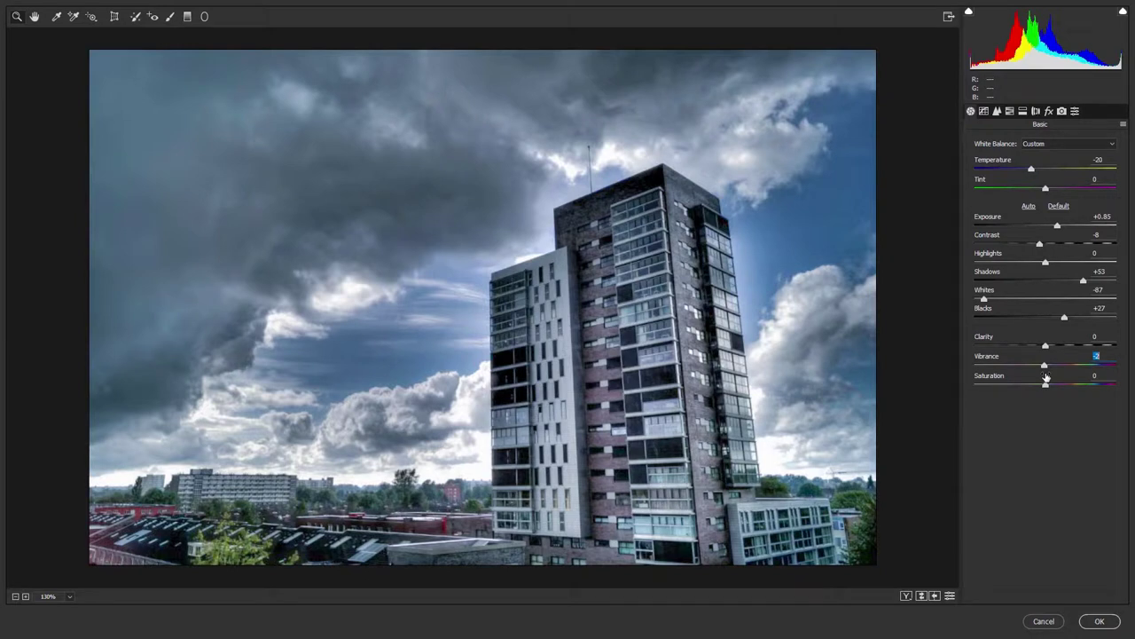
# Experiment with Vibrance and Saturation, typing 0 for each and pushing Vibrance up
pyautogui.moveTo(1046, 377)
pyautogui.mouseDown()
pyautogui.moveTo(1061, 369)
pyautogui.moveTo(939, 400)
pyautogui.moveTo(996, 387)
pyautogui.moveTo(1102, 398)
pyautogui.moveTo(958, 396)
pyautogui.moveTo(1127, 403)
pyautogui.mouseUp()
pyautogui.write('+23')
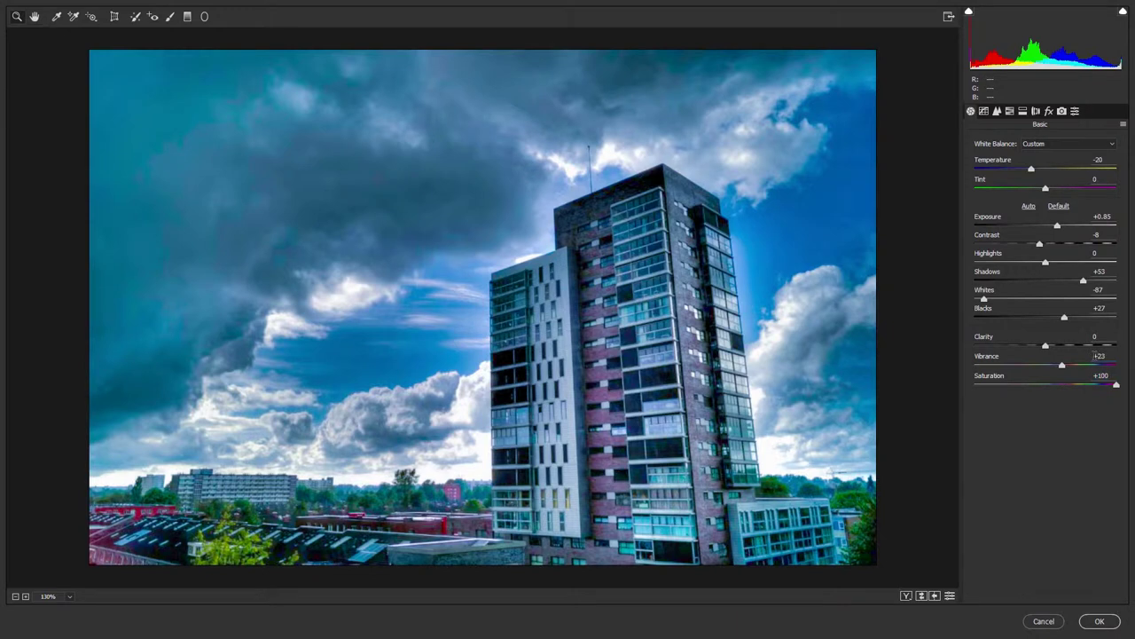
pyautogui.write('0')
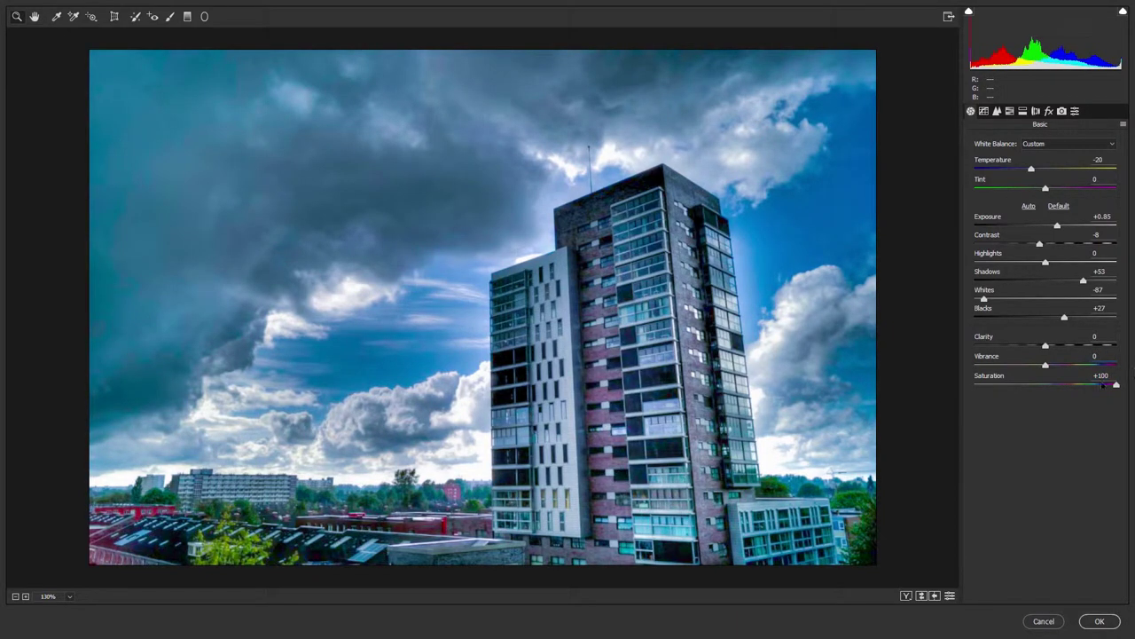
pyautogui.press('Tab')
pyautogui.write('0')
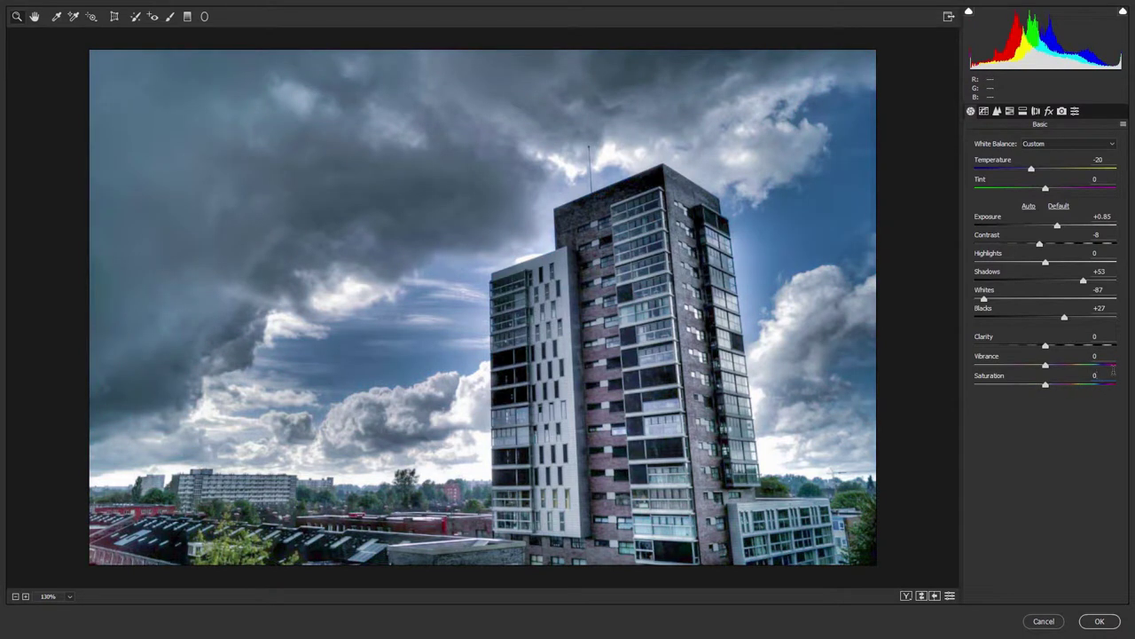
pyautogui.moveTo(1051, 369); pyautogui.dragTo(1116, 365)
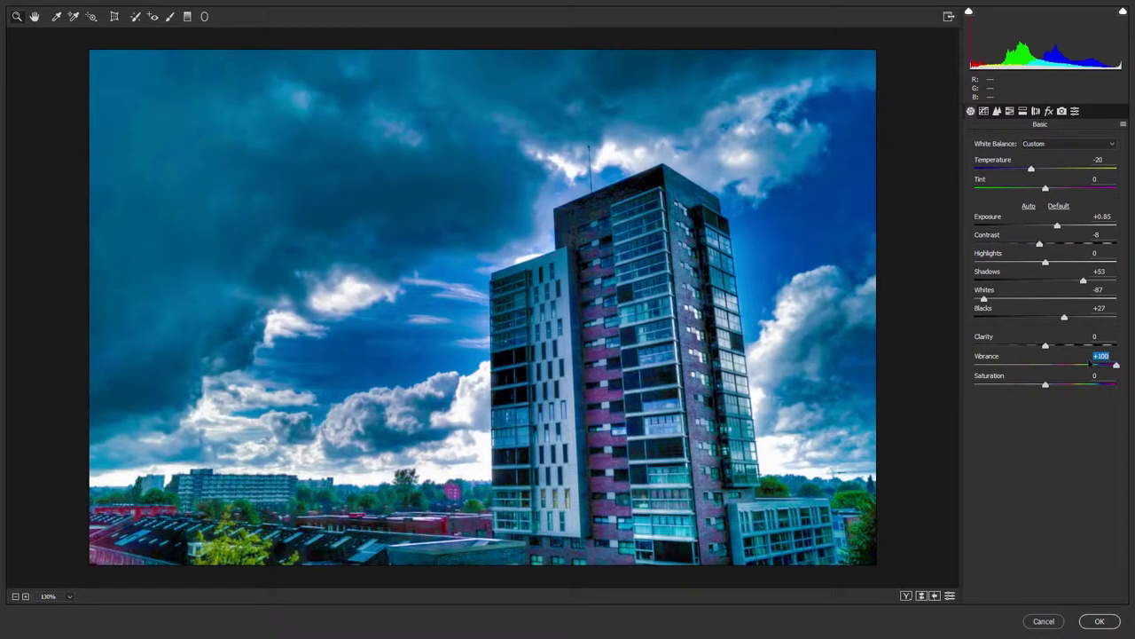
pyautogui.click(1053, 366)
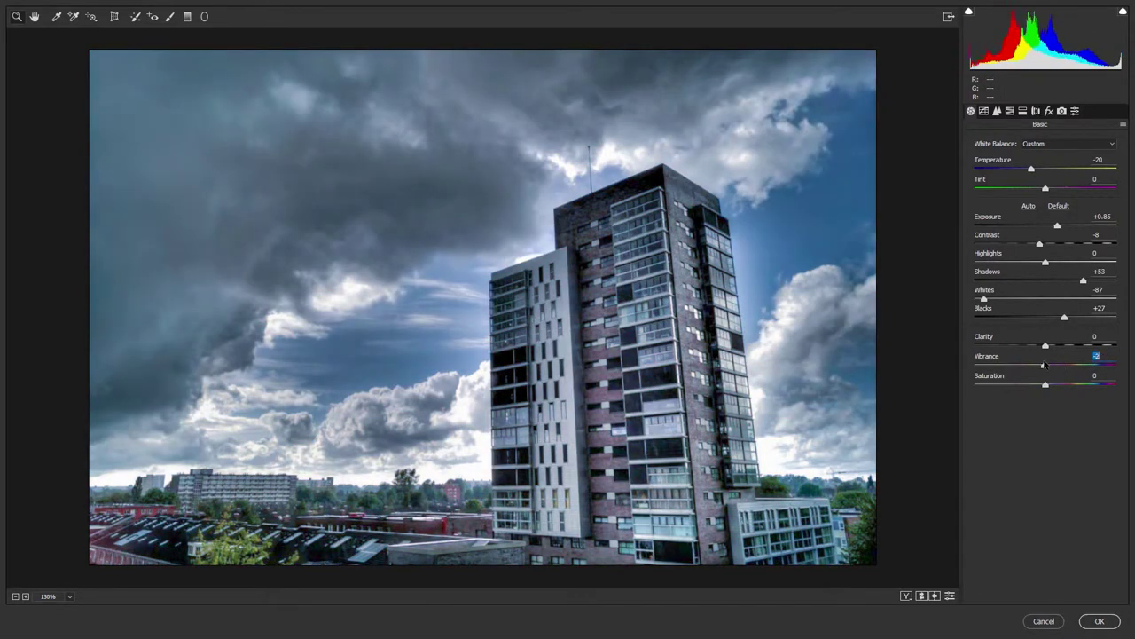
# Drain Saturation to black and white, then restore colour with Vibrance around +6
pyautogui.moveTo(1053, 365); pyautogui.dragTo(1117, 365)
pyautogui.moveTo(1045, 384); pyautogui.dragTo(974, 384)
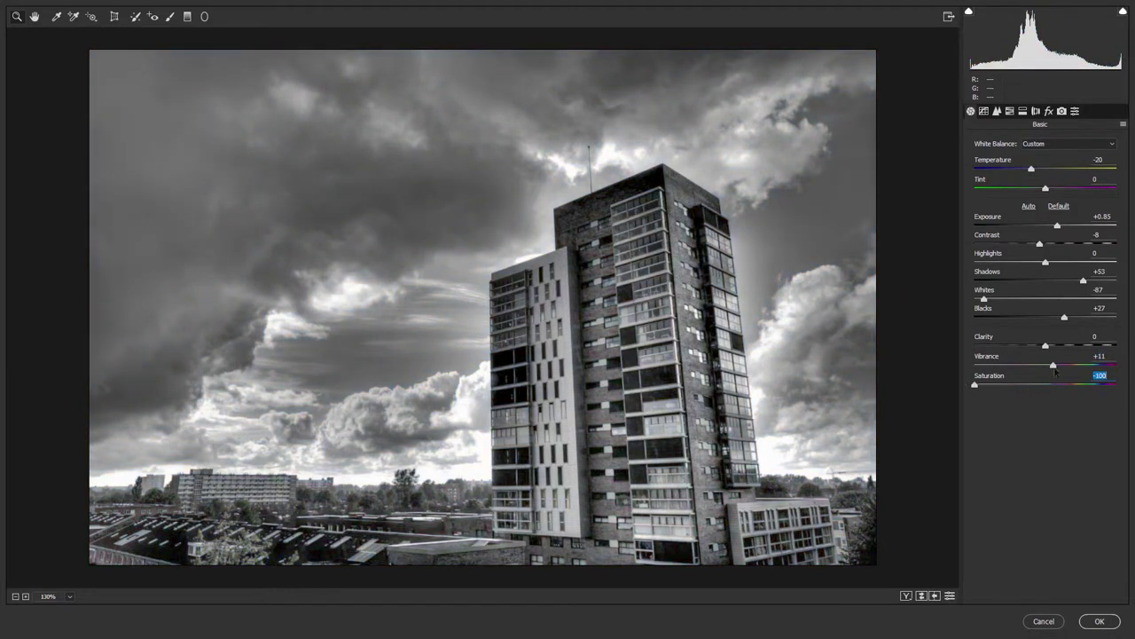
pyautogui.click(1047, 365)
pyautogui.moveTo(976, 384); pyautogui.dragTo(1070, 384)
pyautogui.click(1043, 366)
pyautogui.click(1049, 365)
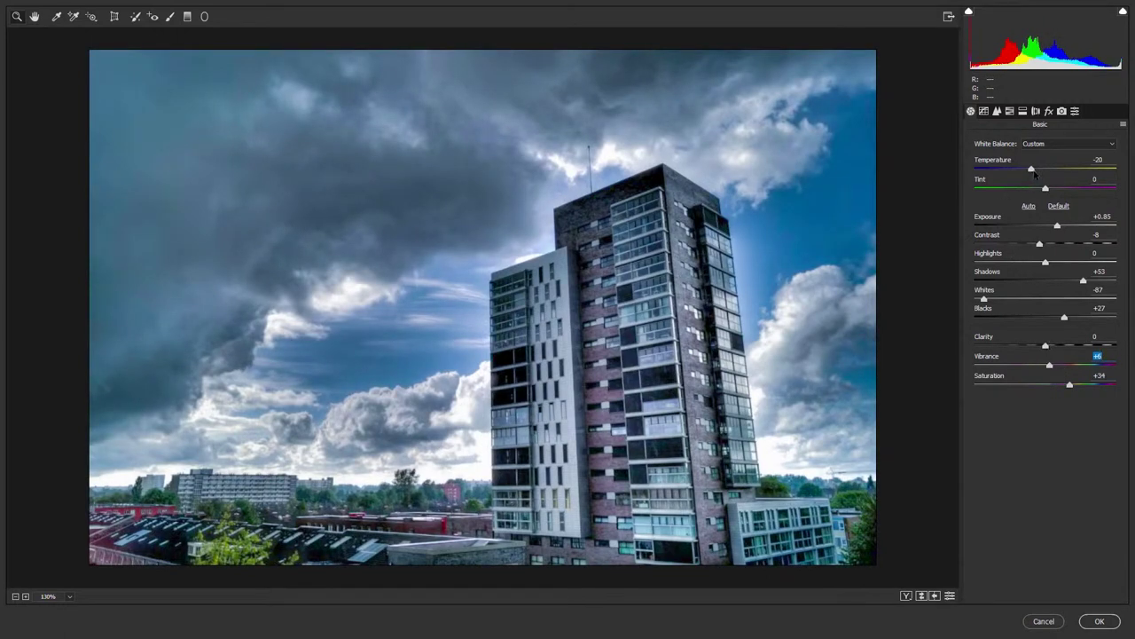
# Raise Exposure to +1.75 and Contrast to +50, zooming in on the building
pyautogui.click(1071, 227)
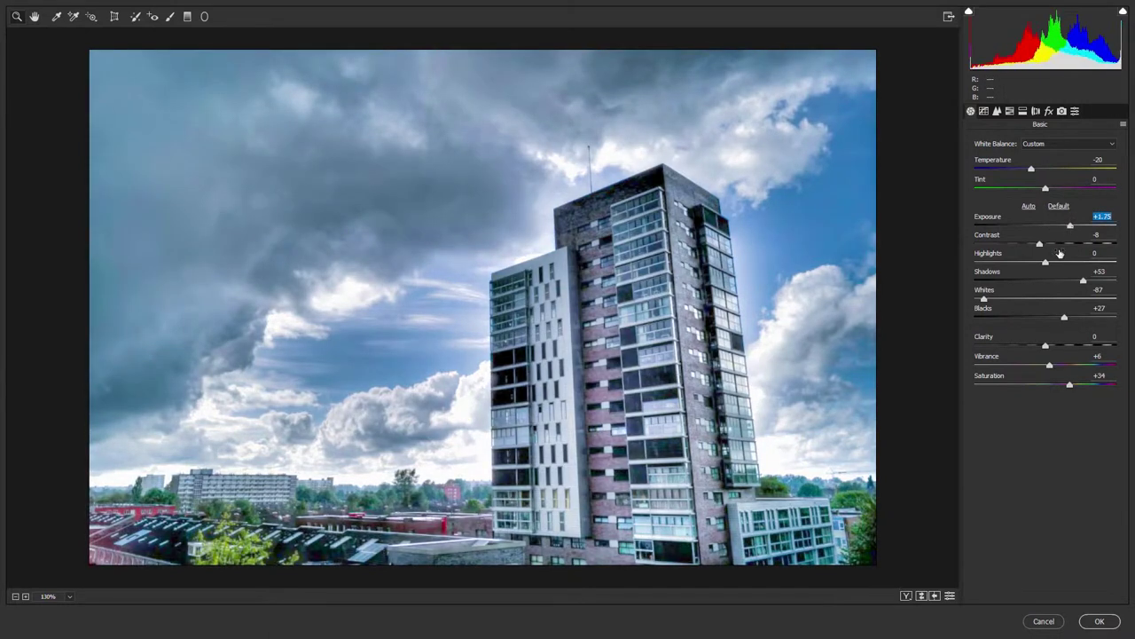
pyautogui.moveTo(1042, 246)
pyautogui.mouseDown()
pyautogui.moveTo(1081, 246)
pyautogui.moveTo(986, 263)
pyautogui.moveTo(1008, 263)
pyautogui.mouseUp()
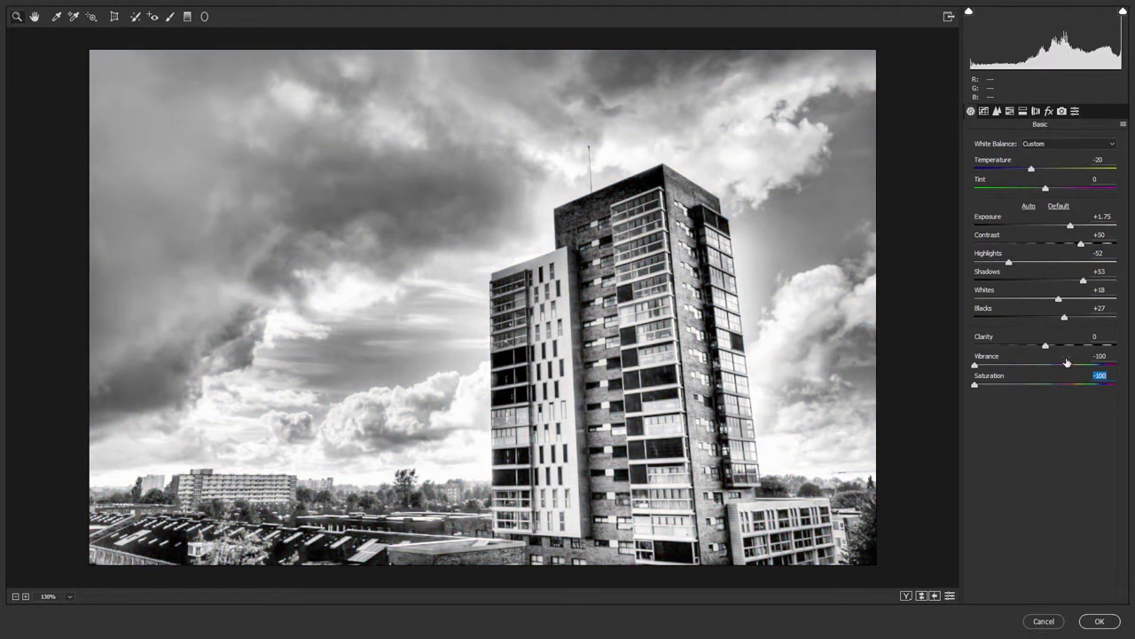
pyautogui.moveTo(716, 333); pyautogui.dragTo(773, 494)
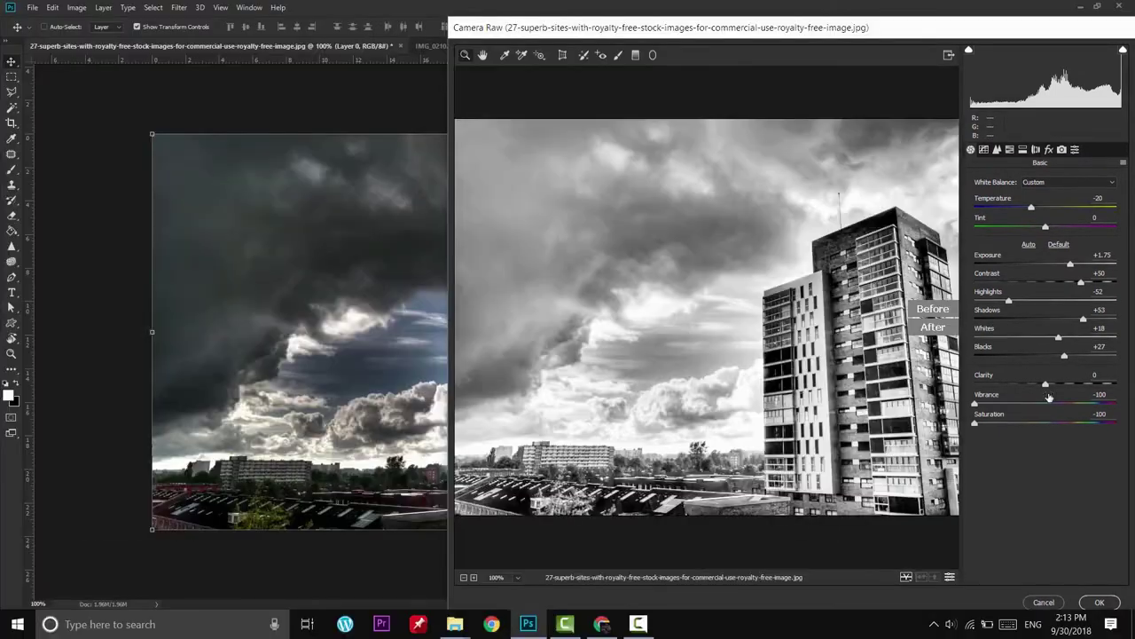
# Set Vibrance 50 and Saturation -20, and show side-by-side Before/After view
pyautogui.click(1103, 404)
pyautogui.write('50')
pyautogui.click(1100, 414)
pyautogui.write('-20')
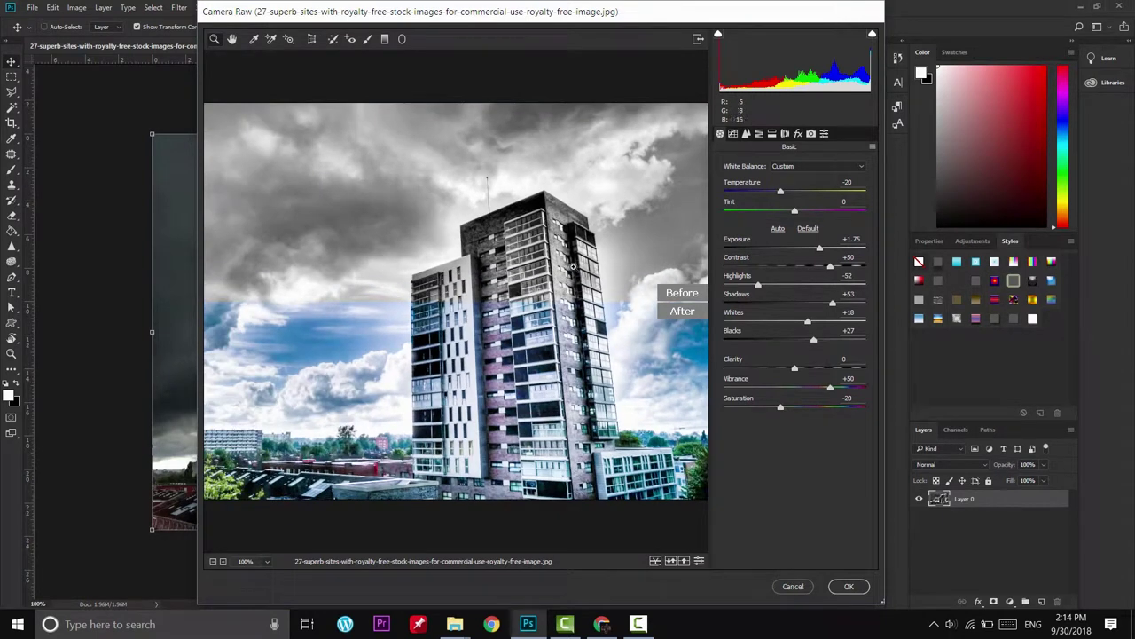
pyautogui.click(670, 561)
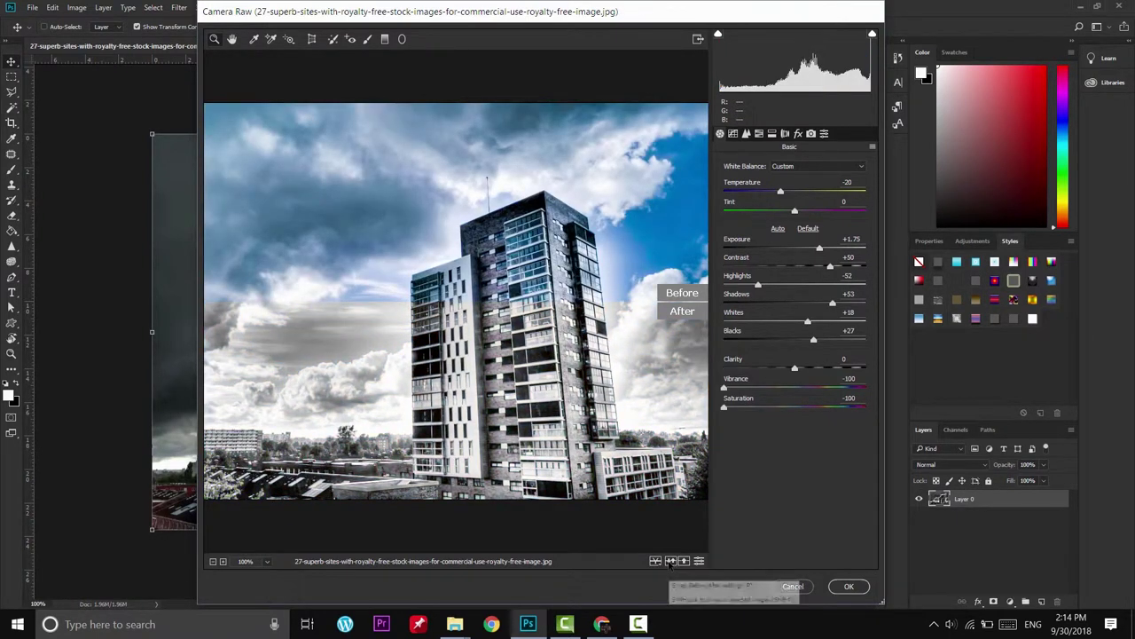
pyautogui.click(670, 561)
pyautogui.click(684, 562)
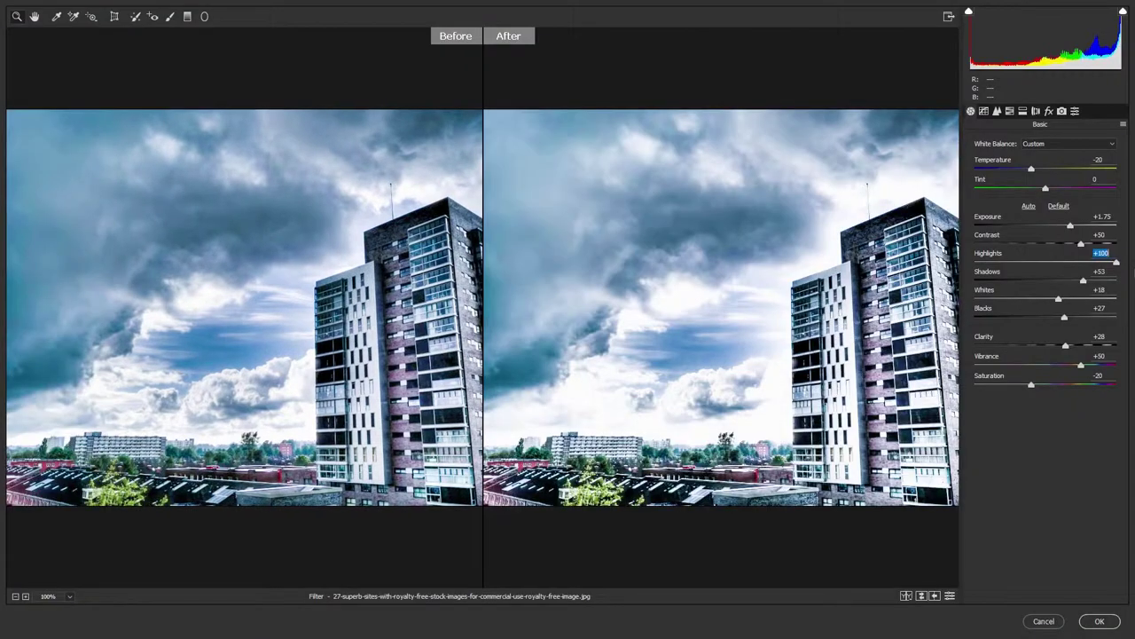
# Pull Highlights to -100, set Temperature to 0 and lower the Exposure
pyautogui.moveTo(1101, 262); pyautogui.dragTo(971, 263)
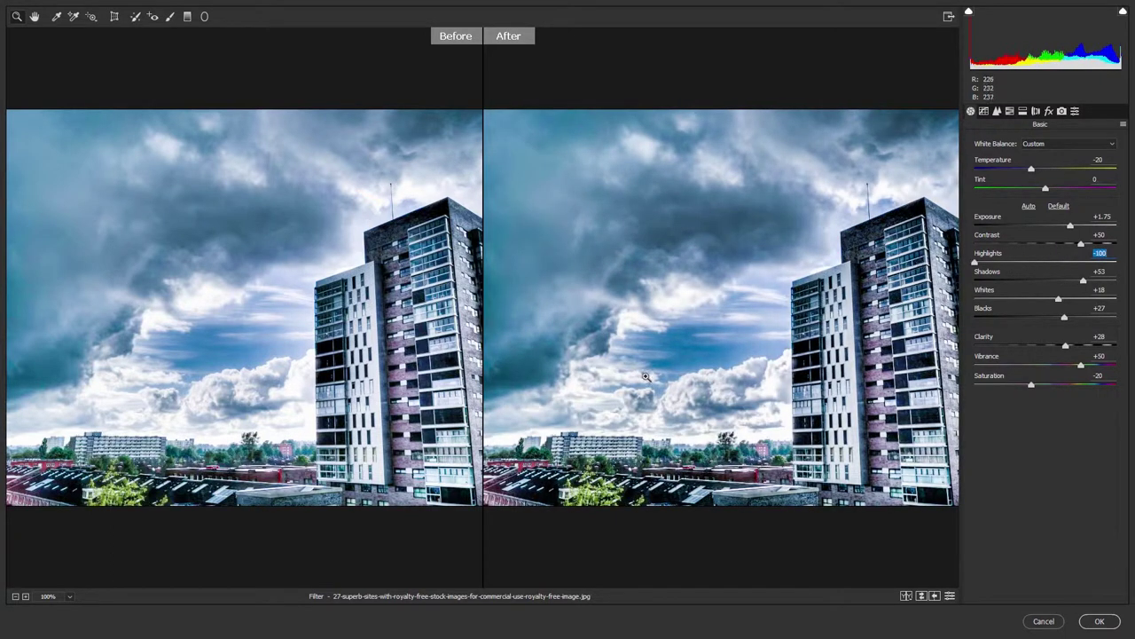
pyautogui.moveTo(801, 251); pyautogui.dragTo(639, 266)
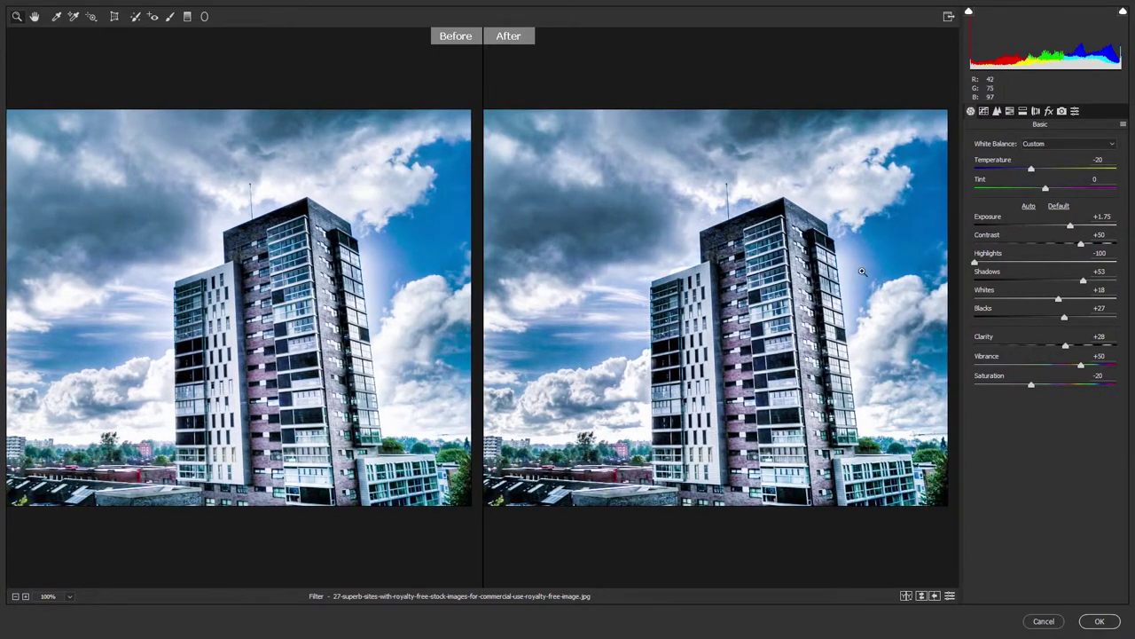
pyautogui.click(1044, 168)
pyautogui.write('0')
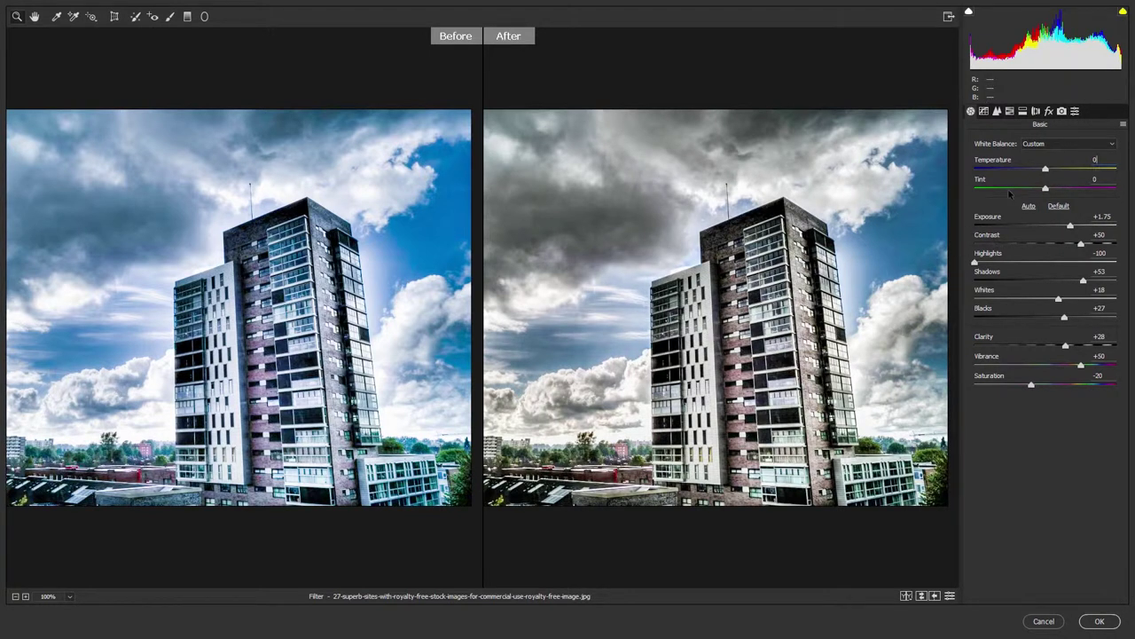
pyautogui.moveTo(1070, 225)
pyautogui.mouseDown()
pyautogui.moveTo(1054, 225)
pyautogui.moveTo(1081, 227)
pyautogui.moveTo(1054, 225)
pyautogui.mouseUp()
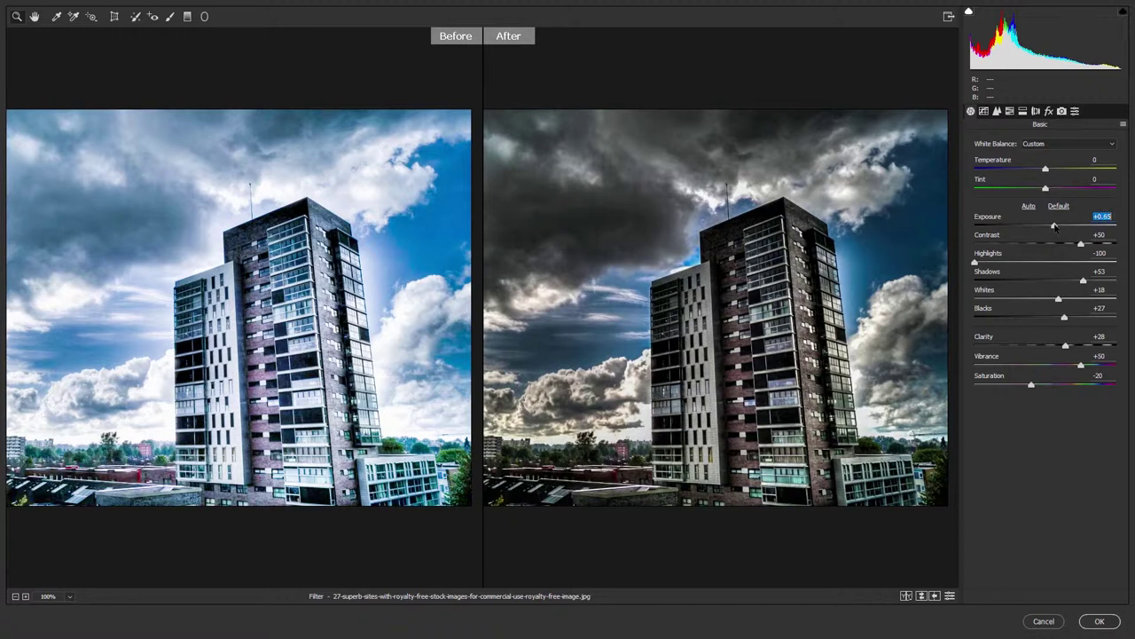
pyautogui.moveTo(1054, 225); pyautogui.dragTo(1067, 225)
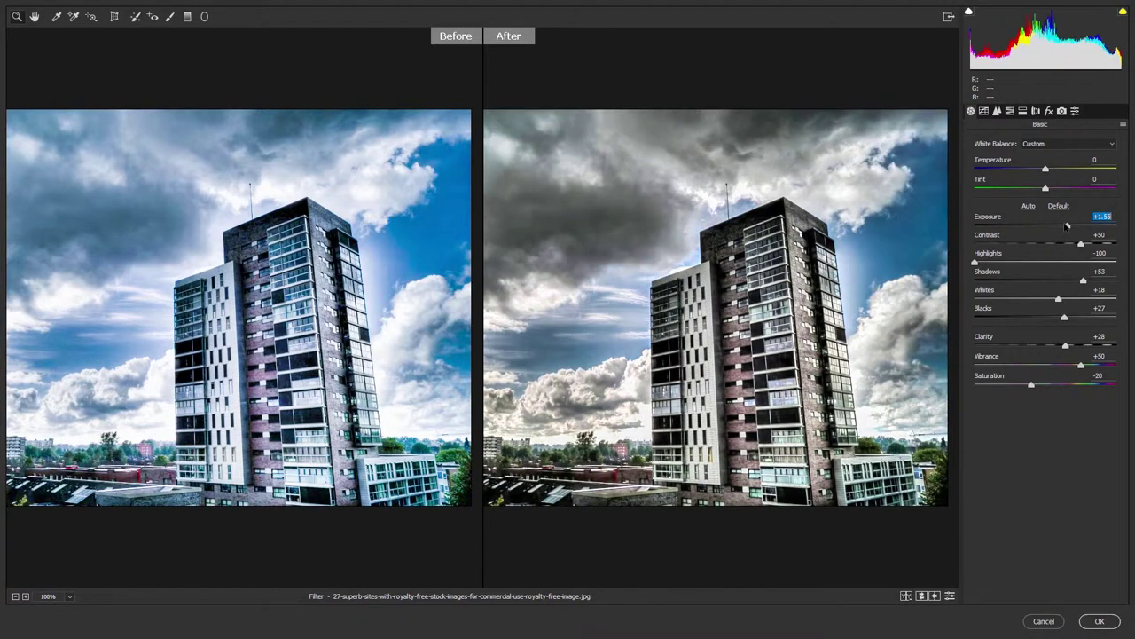
pyautogui.scroll(1, 696, 248)
pyautogui.scroll(1, 589, 247)
pyautogui.scroll(1, 583, 197)
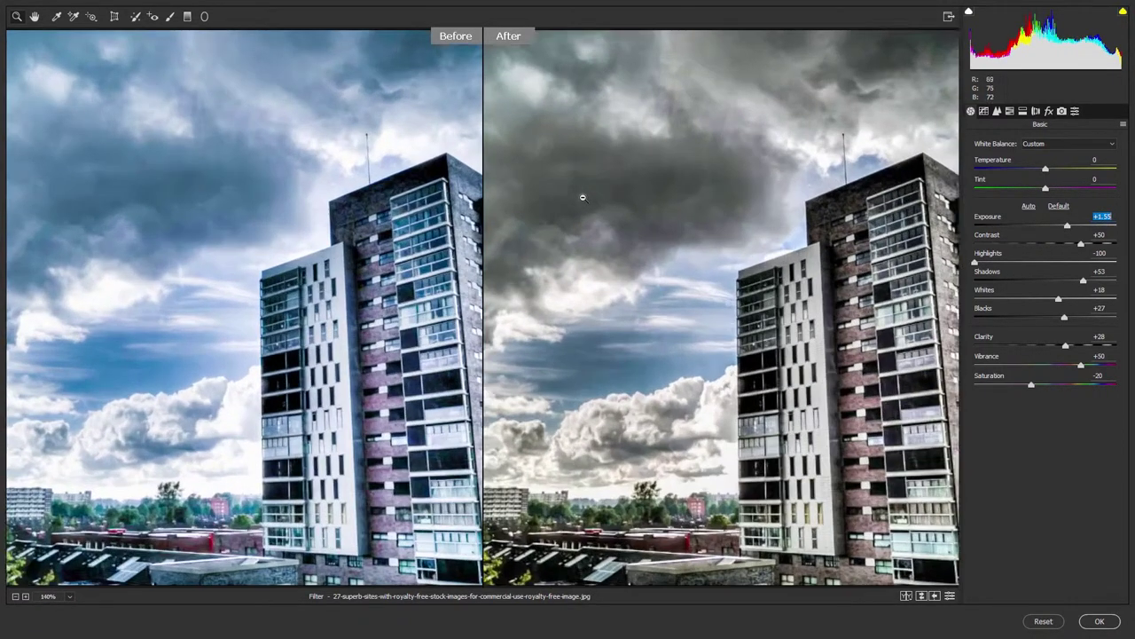
pyautogui.scroll(1, 621, 145)
pyautogui.scroll(1, 623, 147)
pyautogui.scroll(-2, 634, 163)
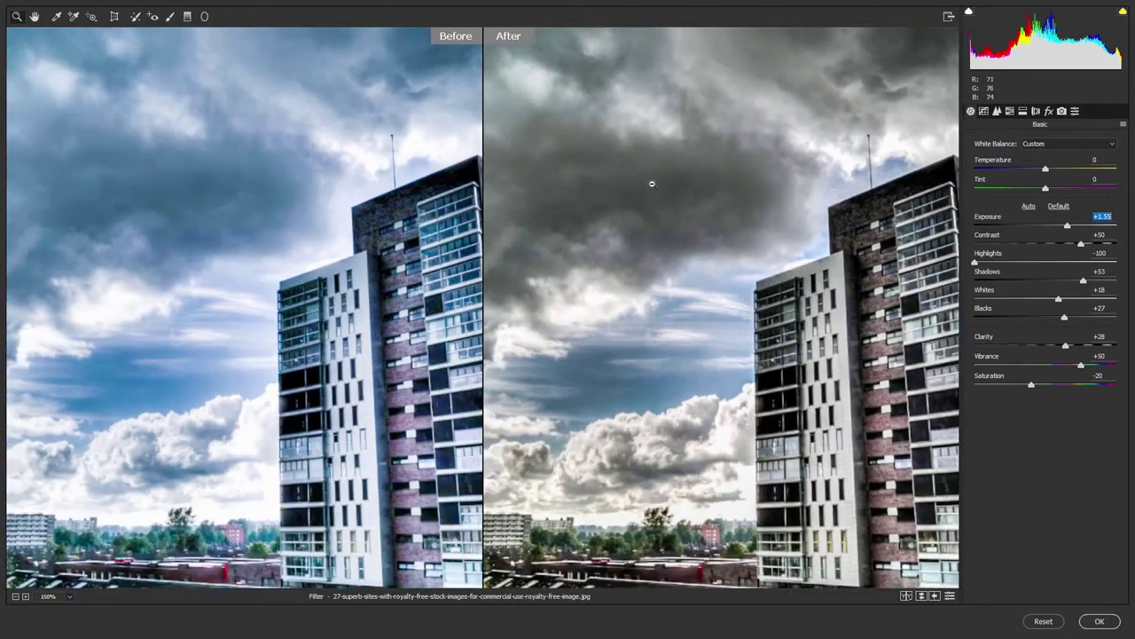
pyautogui.scroll(-2, 652, 186)
pyautogui.scroll(-1, 665, 213)
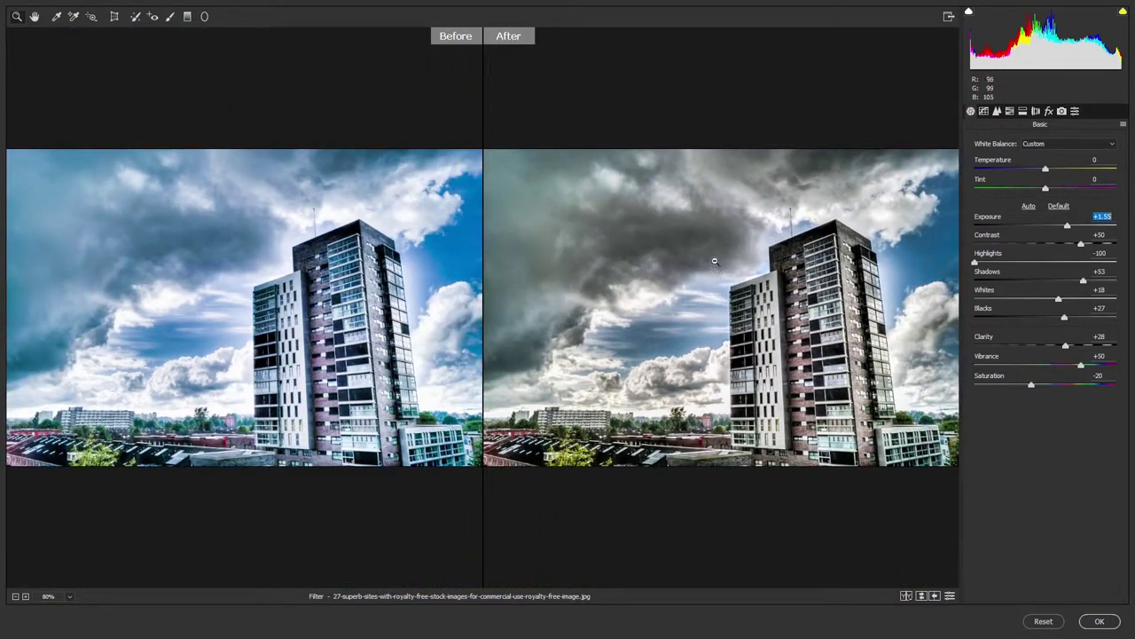
pyautogui.scroll(1, 692, 260)
pyautogui.scroll(1, 683, 258)
pyautogui.scroll(1, 533, 269)
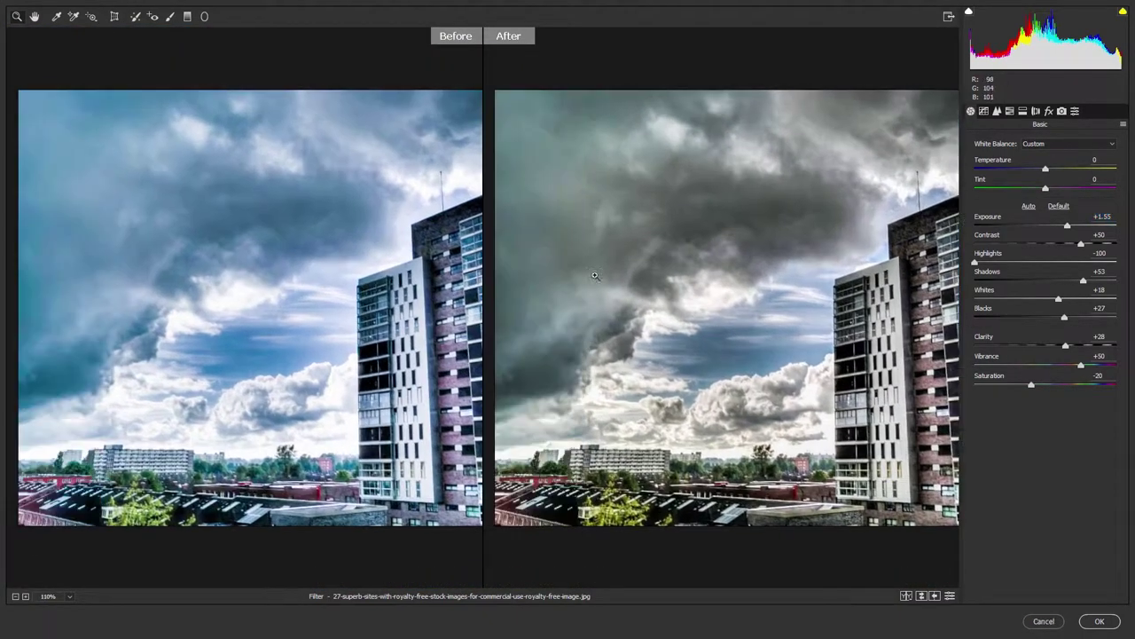
pyautogui.scroll(1, 532, 208)
pyautogui.scroll(1, 709, 230)
pyautogui.scroll(1, 621, 204)
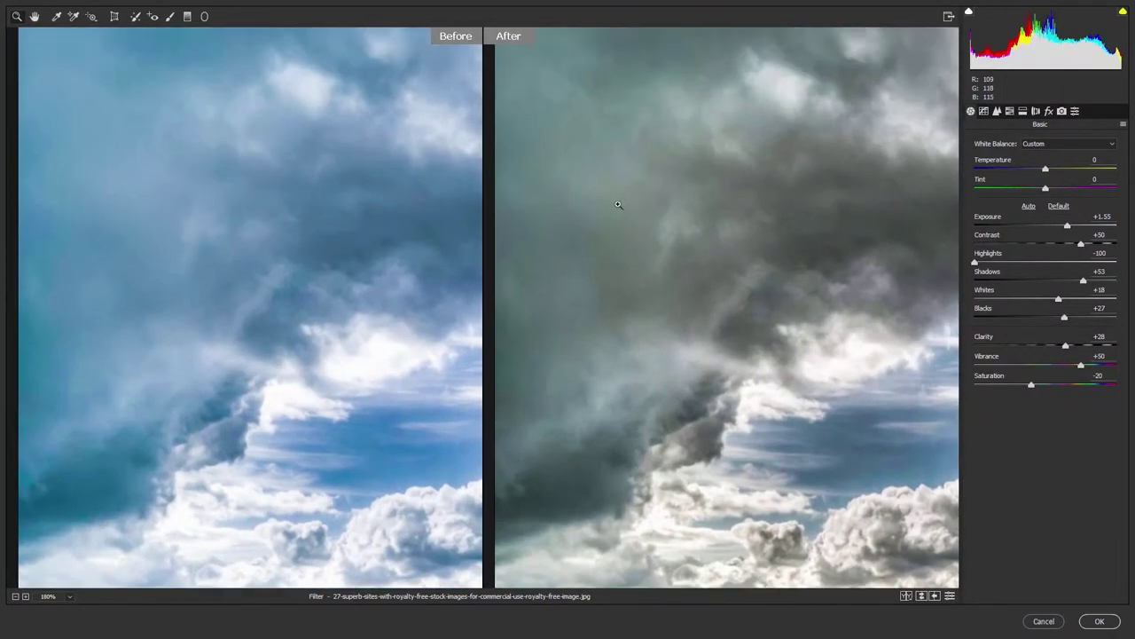
pyautogui.scroll(1, 572, 194)
pyautogui.scroll(1, 671, 228)
pyautogui.scroll(1, 531, 275)
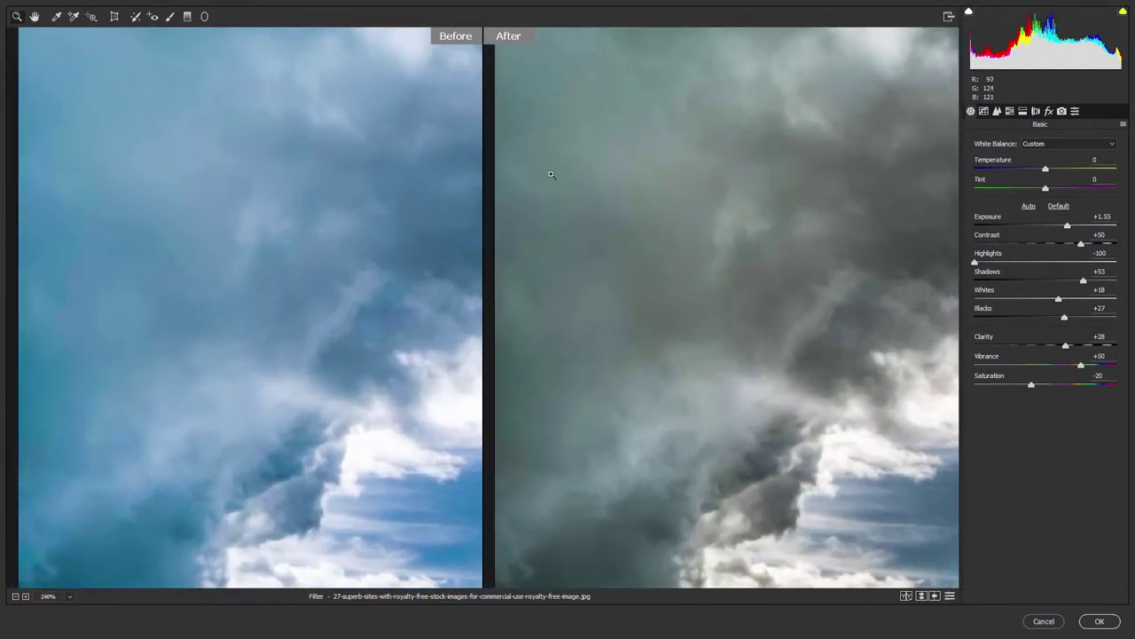
pyautogui.scroll(-5, 551, 174)
pyautogui.scroll(1, 621, 230)
pyautogui.scroll(-1, 761, 286)
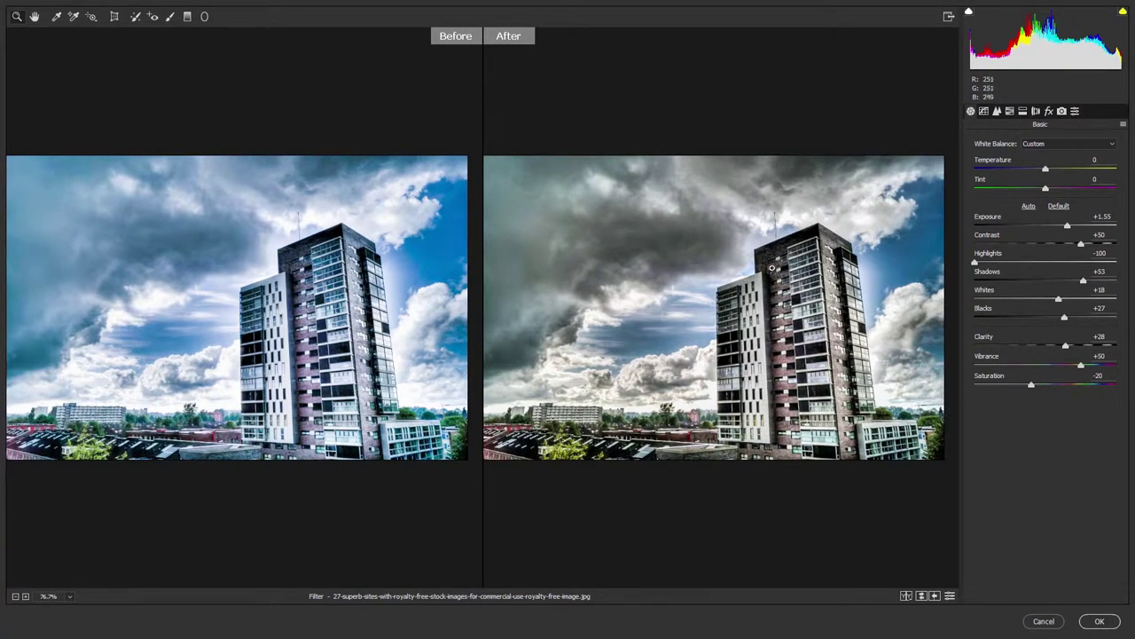
# Apply the Camera Raw grade, save a quality-10 JPEG copy ending _2.jpg, and close it
pyautogui.press('Return')
pyautogui.hotkey('ctrl', '1')
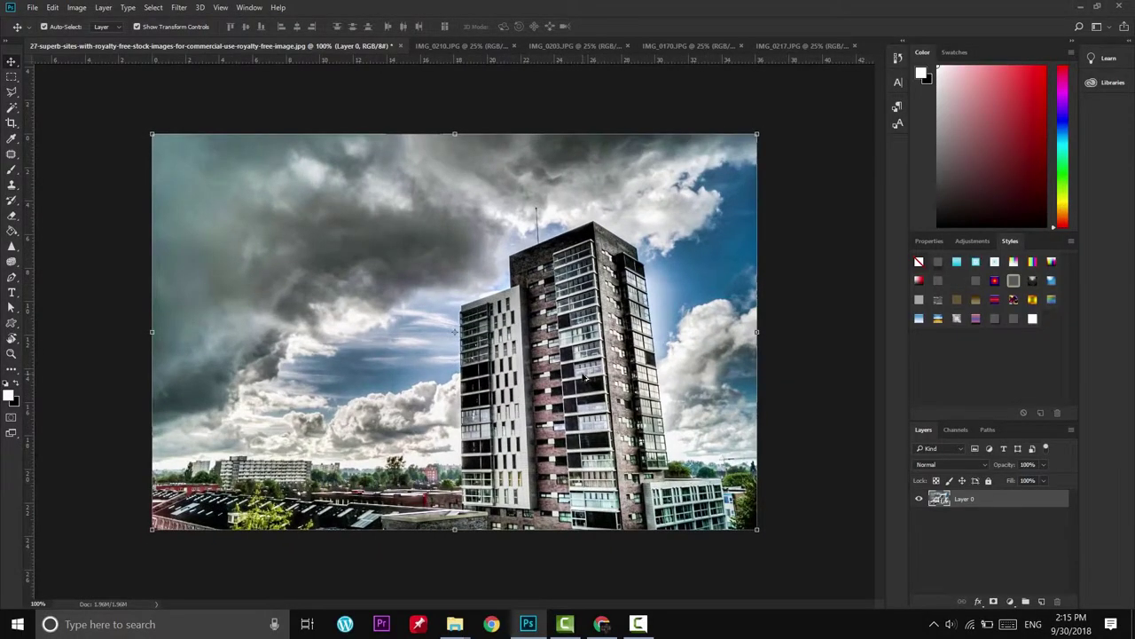
pyautogui.hotkey('ctrl', 'shift', 's')
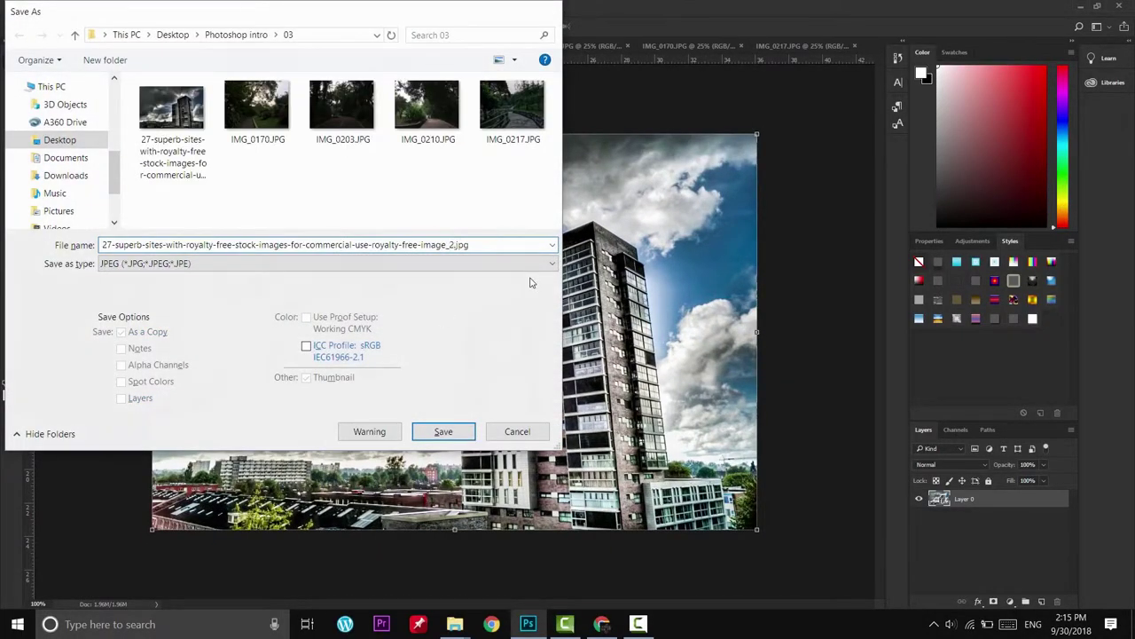
pyautogui.press('Return')
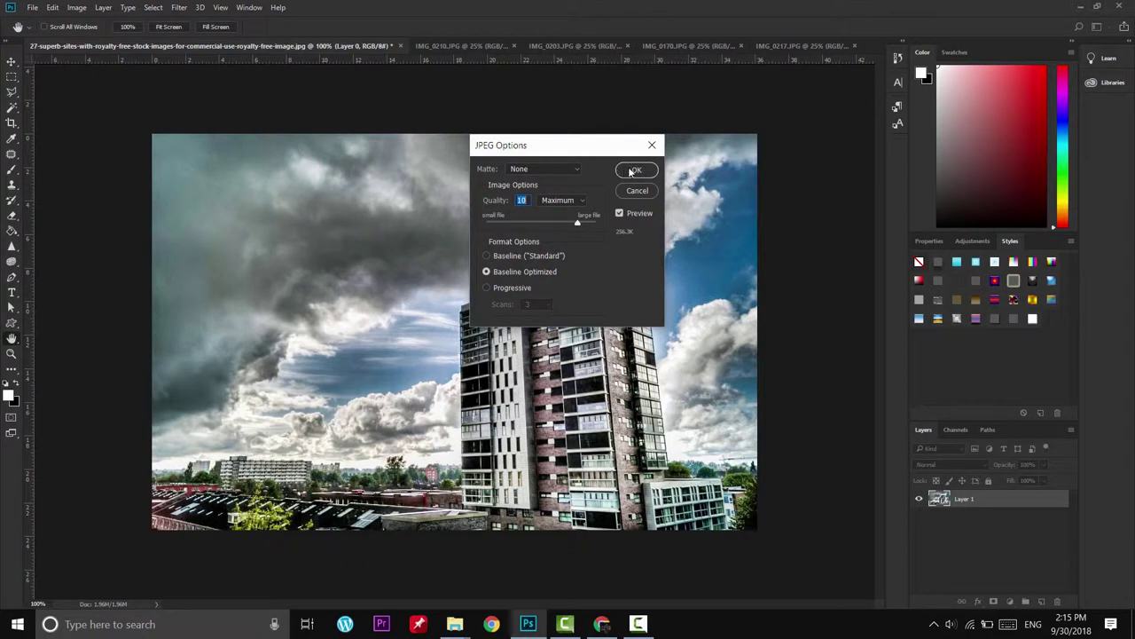
pyautogui.click(632, 171)
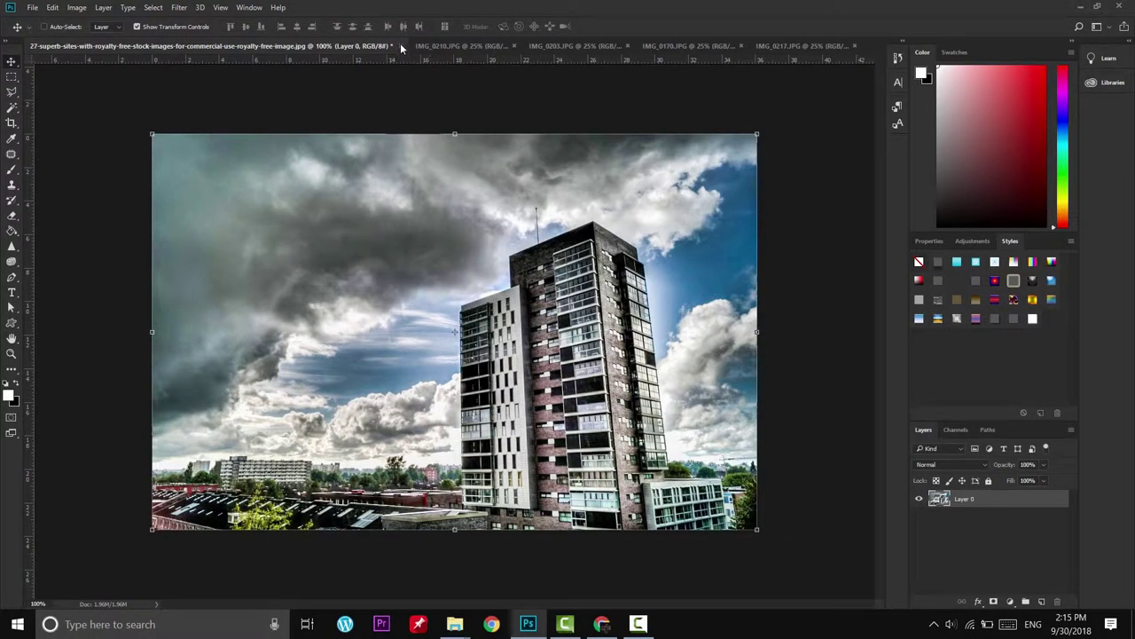
pyautogui.click(391, 45)
# Close the tower photo without saving and bring up the IMG_0210 path photo
pyautogui.click(568, 238)
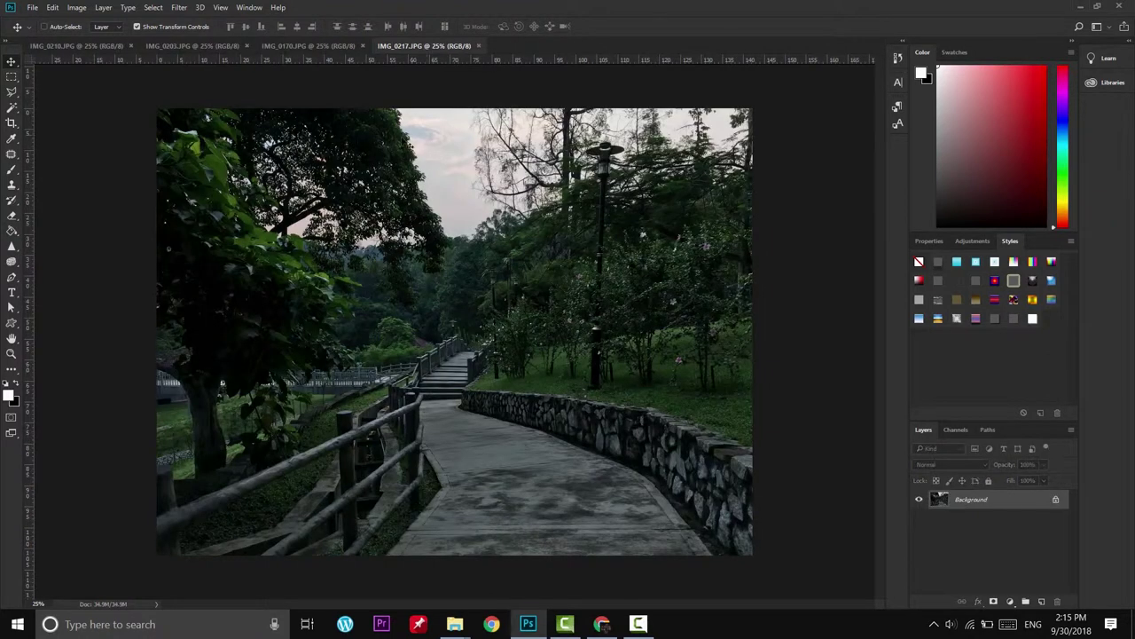
pyautogui.click(78, 48)
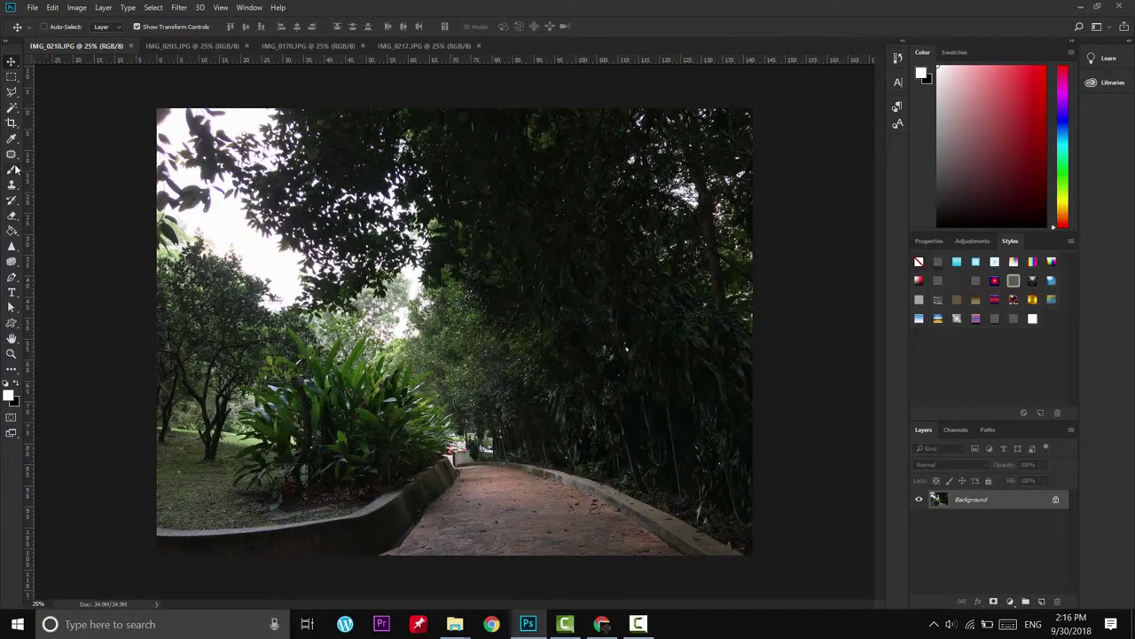
# Straighten IMG_0210 along the path edge, then rotate, enlarge and commit the crop
pyautogui.click(11, 124)
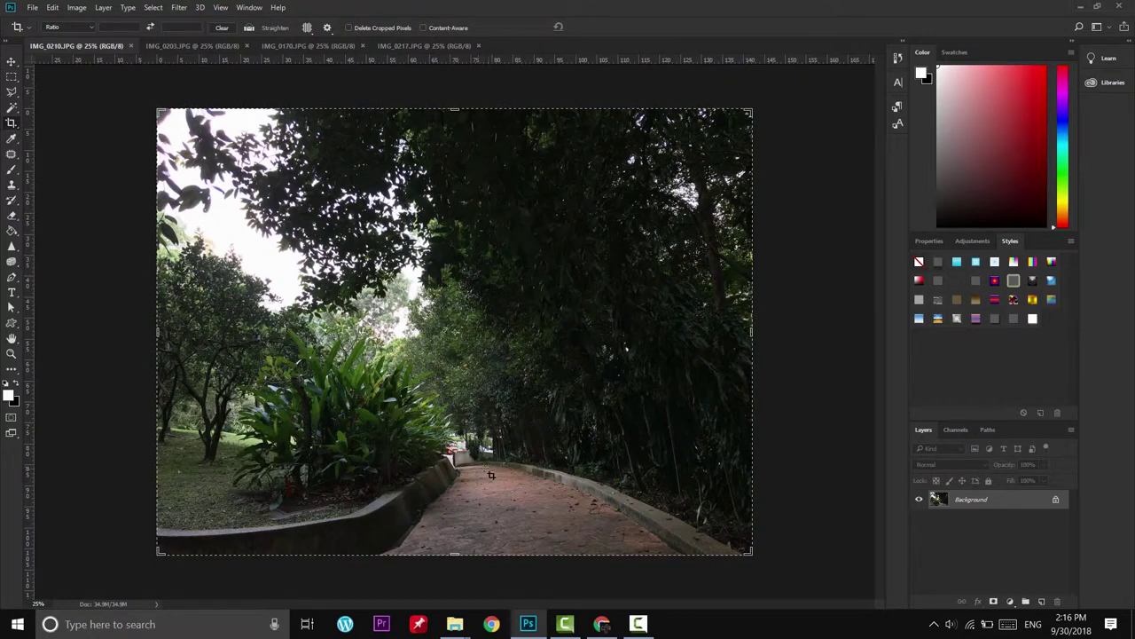
pyautogui.click(250, 29)
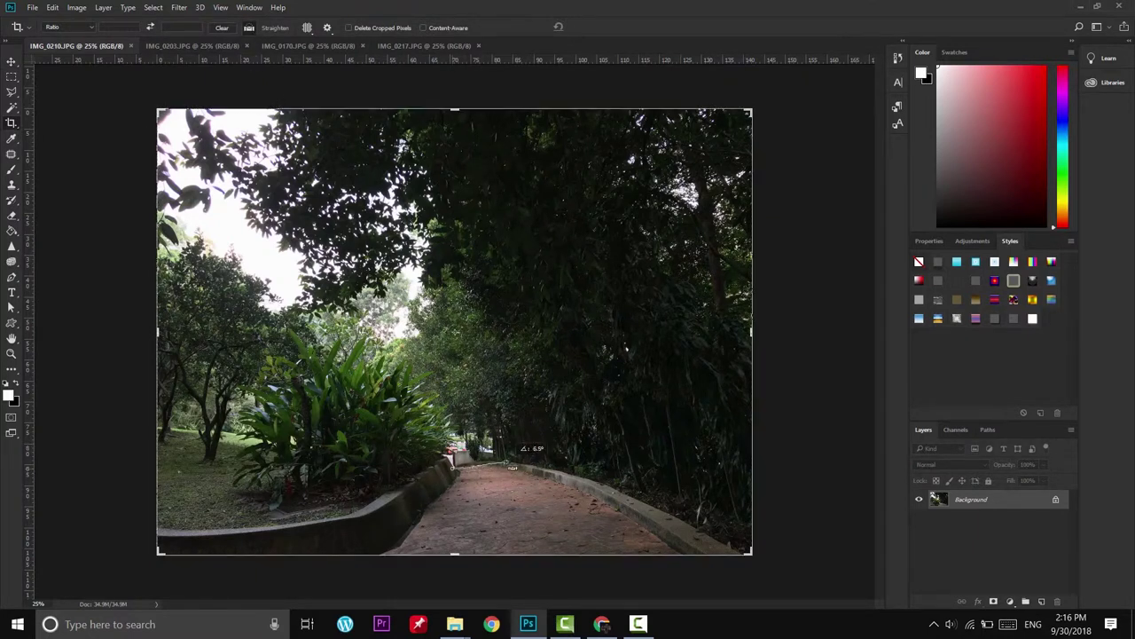
pyautogui.moveTo(486, 475); pyautogui.dragTo(530, 448)
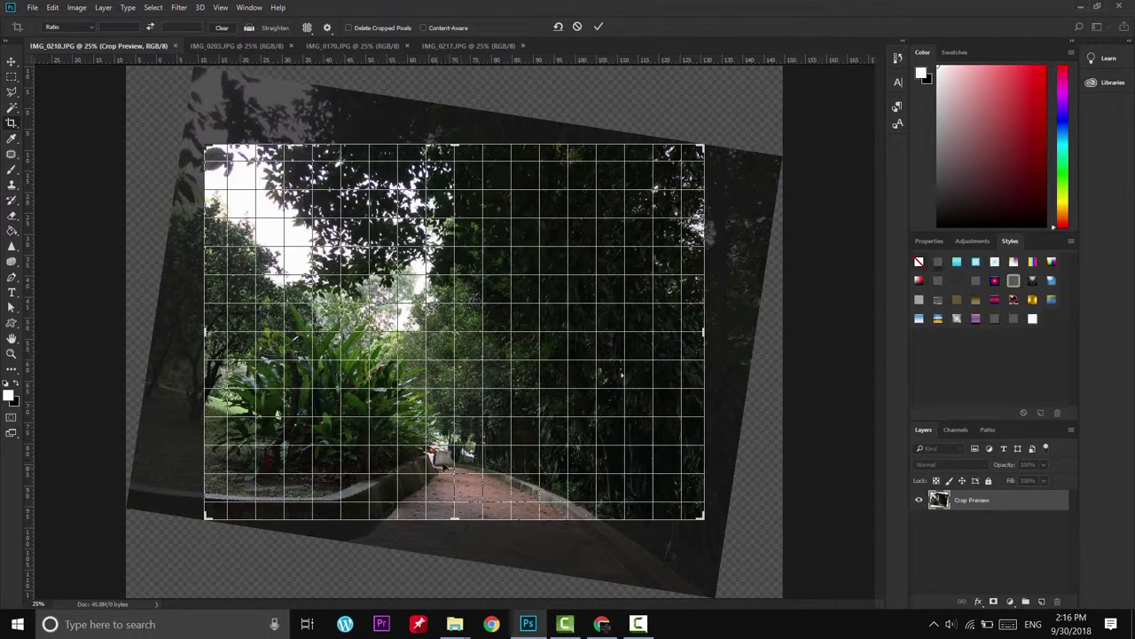
pyautogui.moveTo(705, 531)
pyautogui.mouseDown()
pyautogui.moveTo(713, 513)
pyautogui.moveTo(719, 523)
pyautogui.mouseUp()
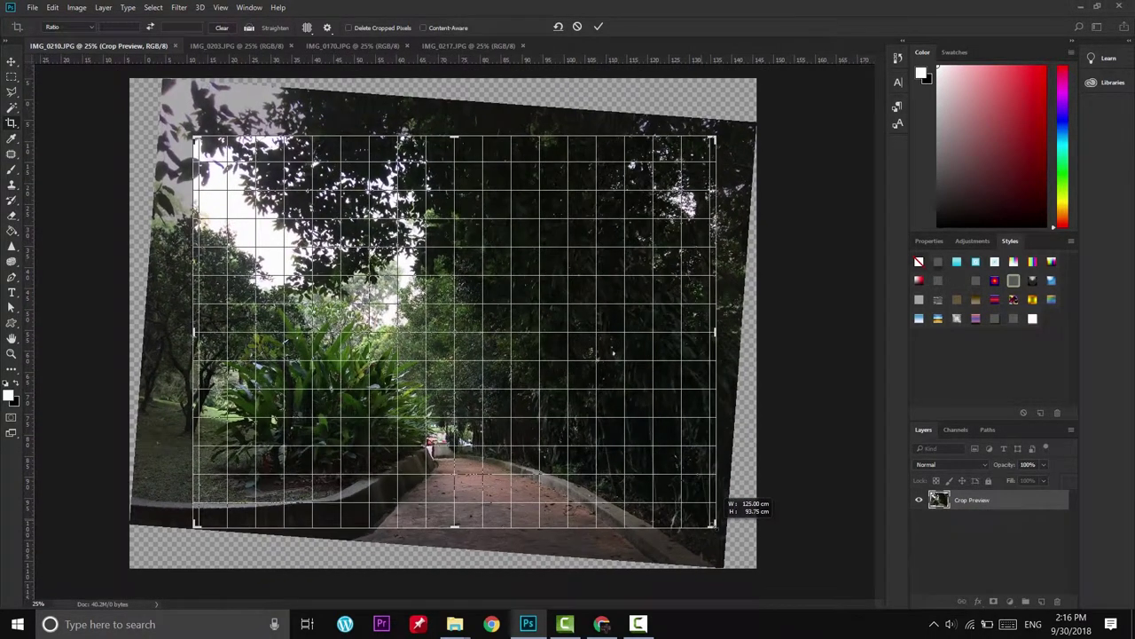
pyautogui.moveTo(717, 523); pyautogui.dragTo(715, 534)
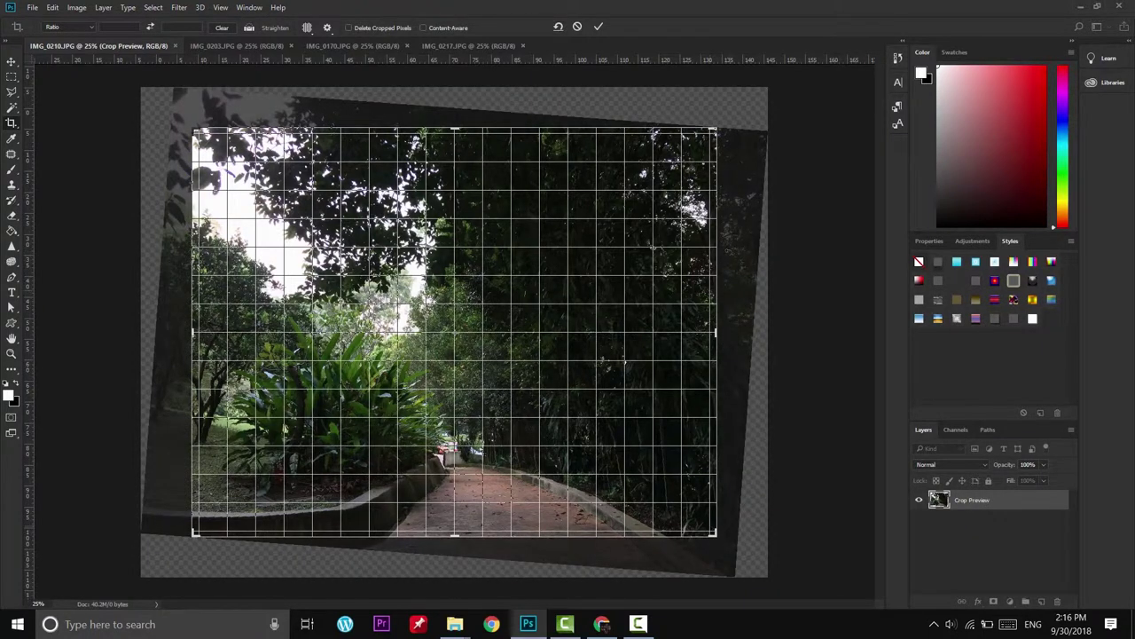
pyautogui.click(598, 27)
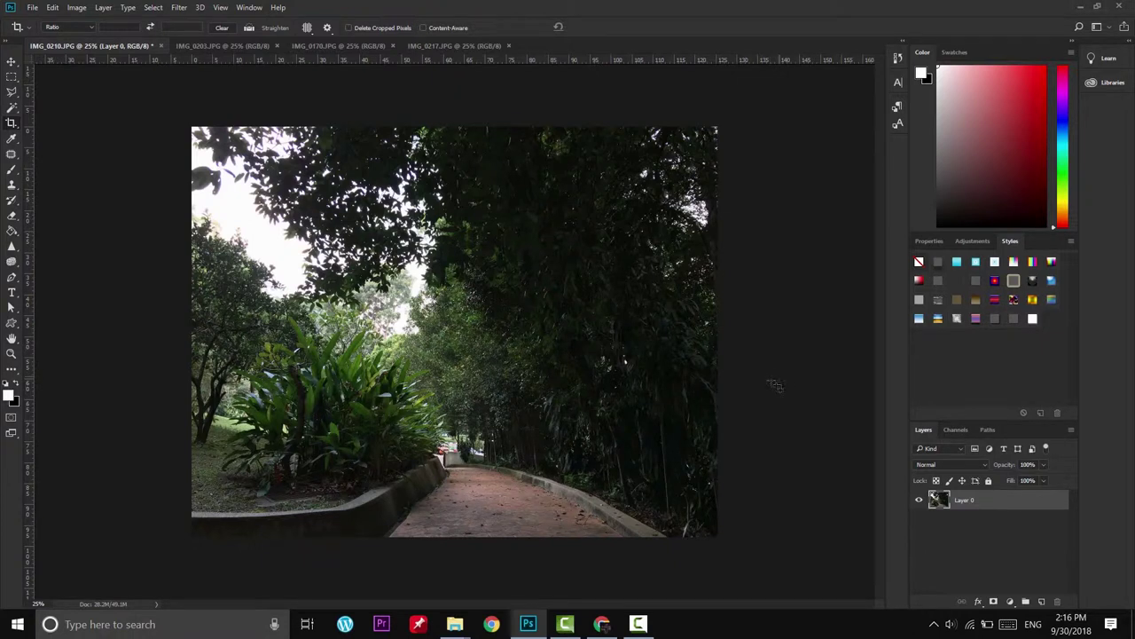
# Trim the canvas with Image > Crop and open the photo in the Camera Raw filter
pyautogui.press('v')
pyautogui.click(75, 8)
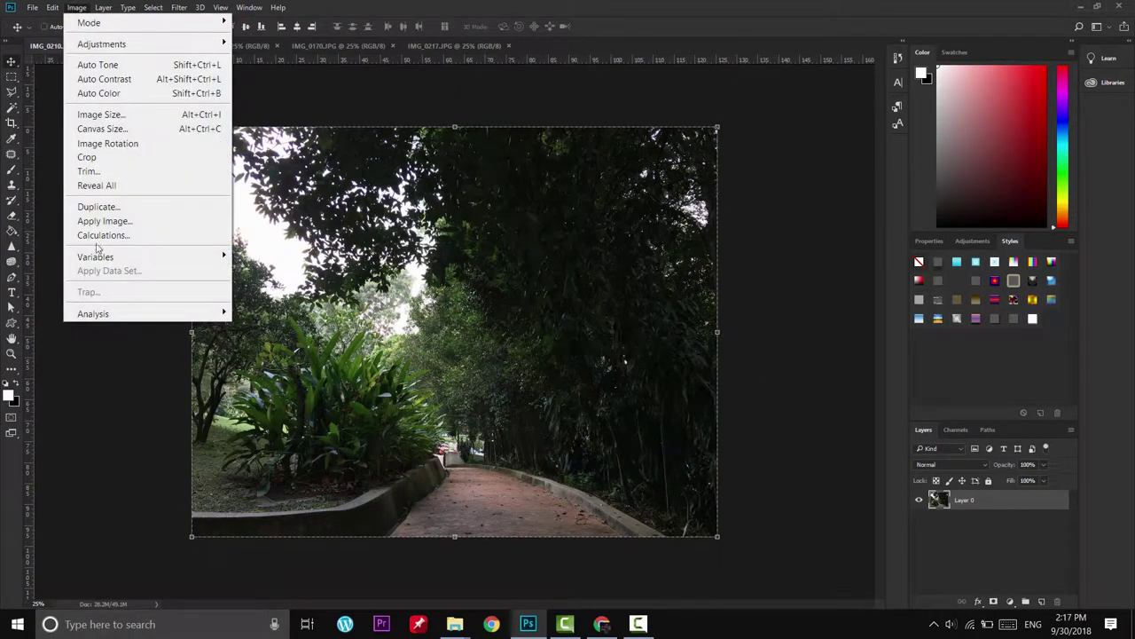
pyautogui.click(87, 157)
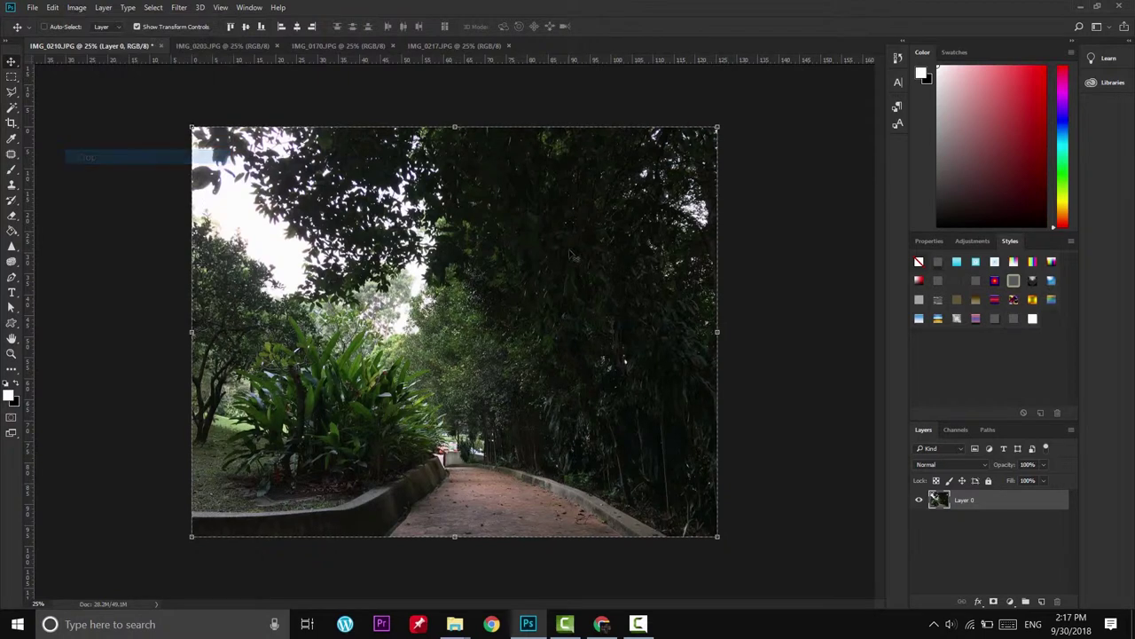
pyautogui.click(221, 8)
pyautogui.moveTo(178, 7)
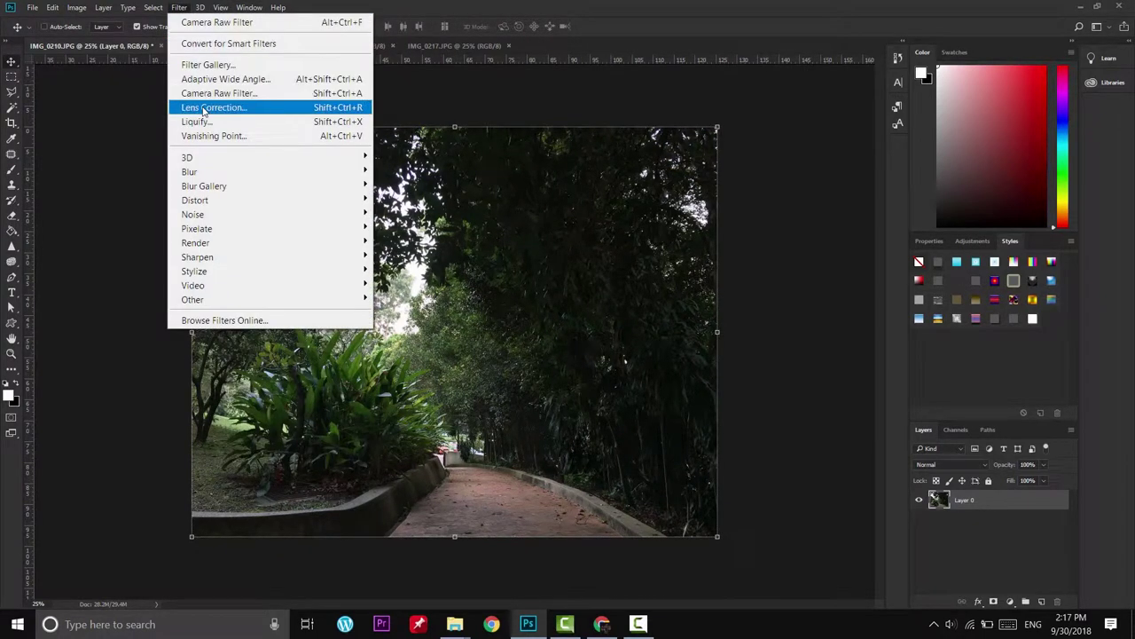
pyautogui.click(210, 94)
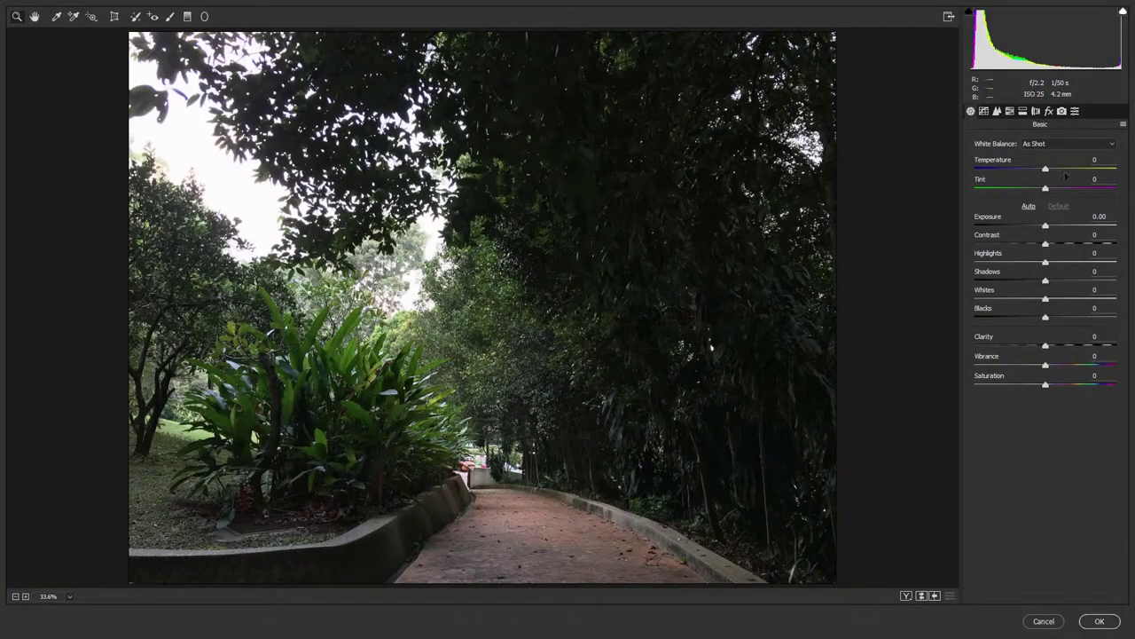
# Cool the temperature, set Contrast to -1 and Exposure to +1.10
pyautogui.moveTo(1046, 169); pyautogui.dragTo(1030, 170)
pyautogui.moveTo(1045, 243); pyautogui.dragTo(1025, 243)
pyautogui.write('-1')
pyautogui.hotkey('shift', 'Tab')
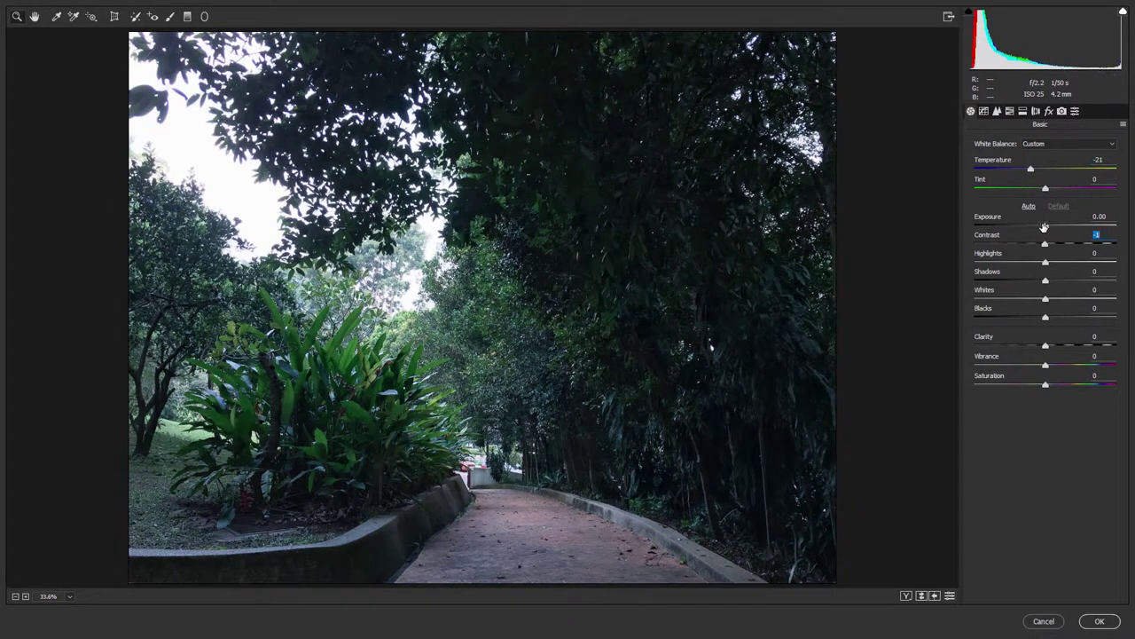
pyautogui.write('1.1')
pyautogui.press('Return')
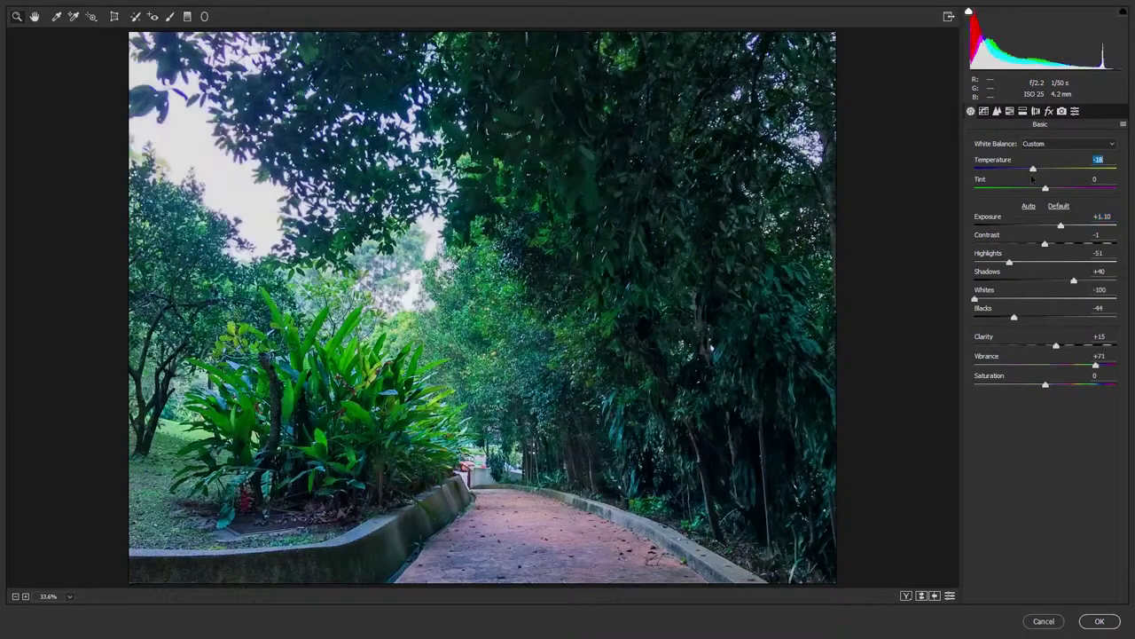
# Recover highlights, lift shadows, boost vibrance and fine-tune the colour temperature
pyautogui.moveTo(1031, 169)
pyautogui.mouseDown()
pyautogui.moveTo(1021, 169)
pyautogui.moveTo(1033, 186)
pyautogui.mouseUp()
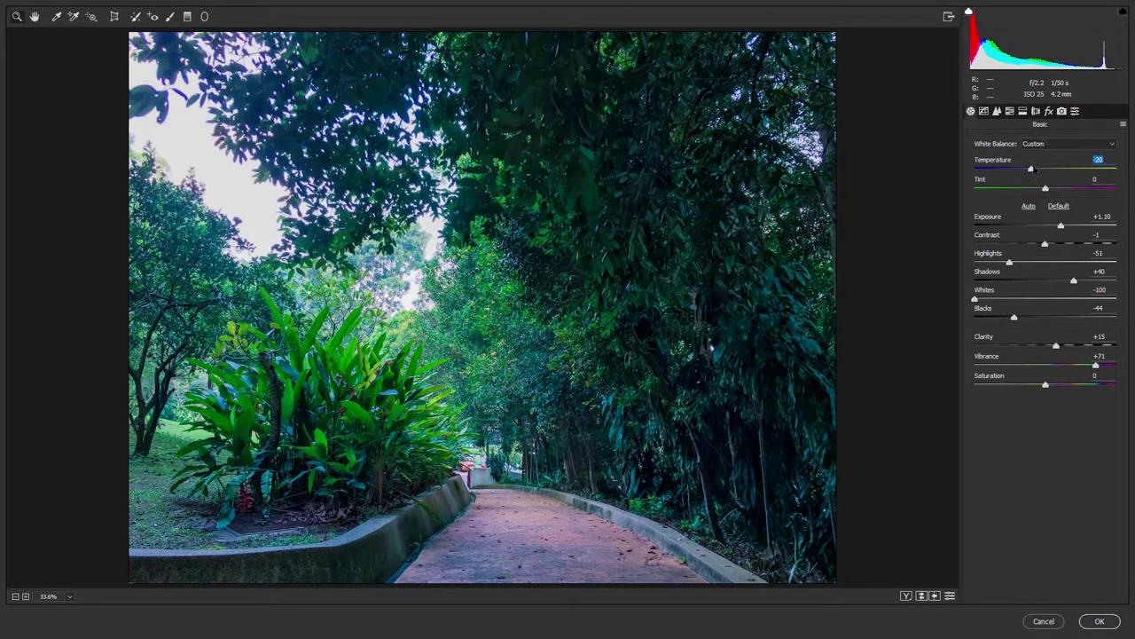
pyautogui.moveTo(1030, 177); pyautogui.dragTo(1024, 169)
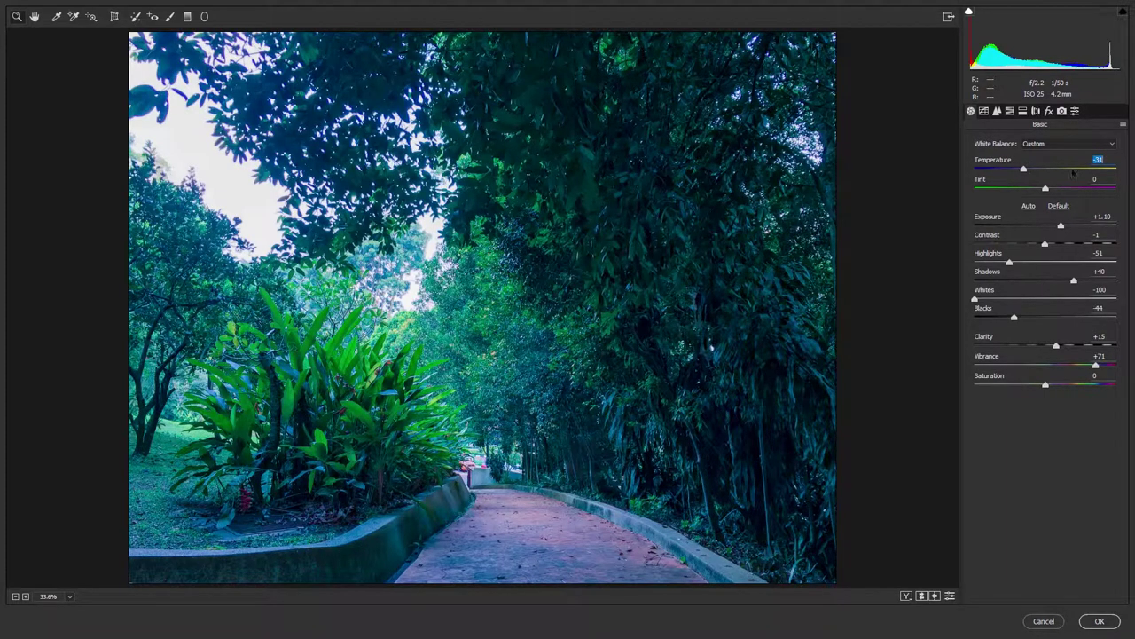
pyautogui.moveTo(1025, 172); pyautogui.dragTo(1039, 172)
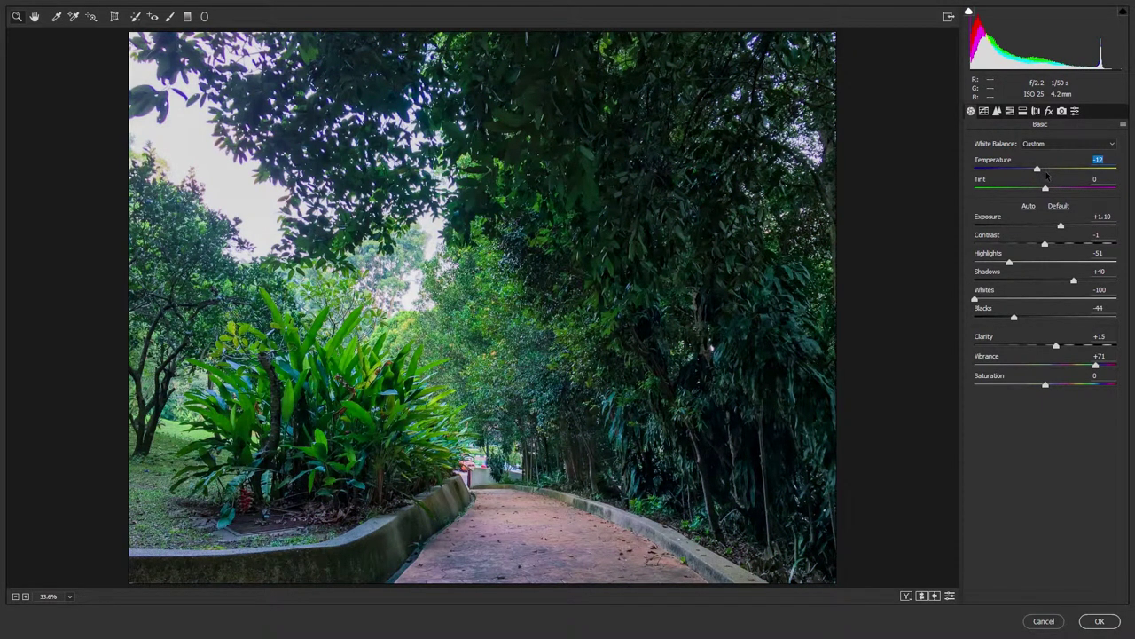
# Try the Auto and As Shot white balance presets, then return to Custom
pyautogui.click(1051, 145)
pyautogui.click(1052, 145)
pyautogui.click(1051, 144)
pyautogui.click(1037, 166)
pyautogui.click(1054, 144)
pyautogui.click(1054, 156)
pyautogui.click(1053, 144)
pyautogui.click(1055, 174)
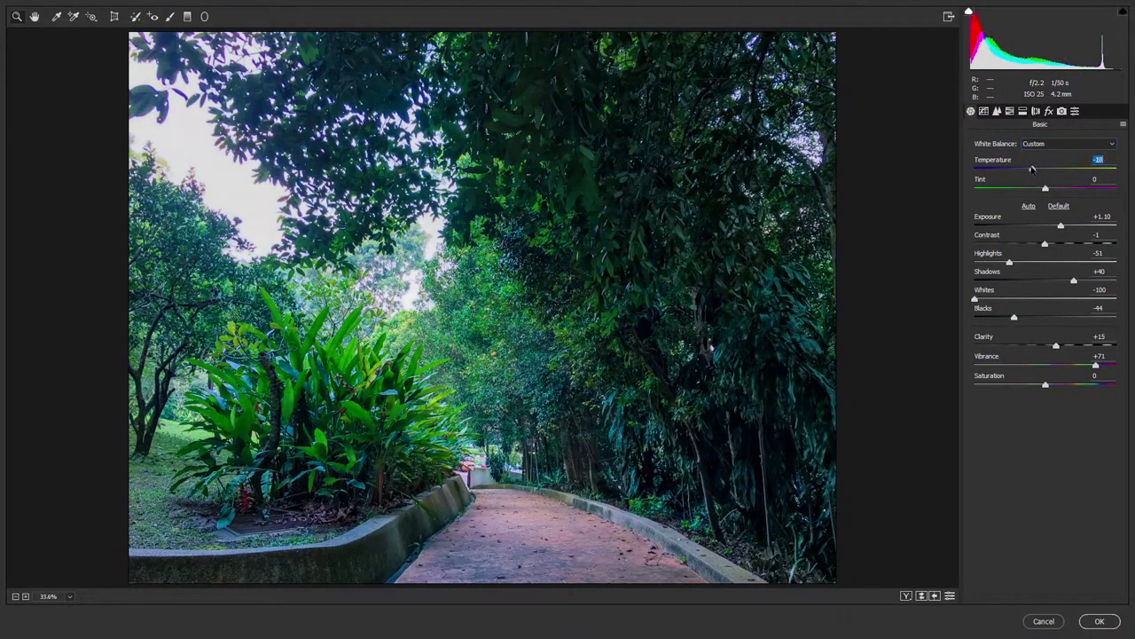
pyautogui.click(1010, 111)
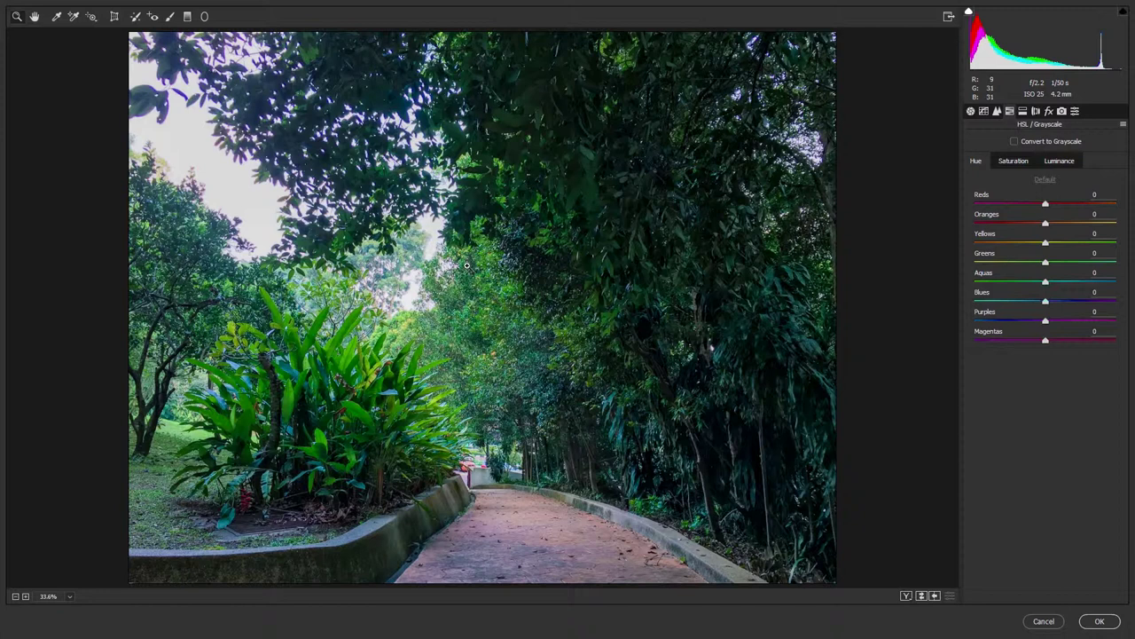
# Push Aquas hue to -100, then adjust Greens saturation and set Aquas saturation to +3
pyautogui.moveTo(1045, 282); pyautogui.dragTo(1039, 305)
pyautogui.moveTo(1042, 286)
pyautogui.mouseDown()
pyautogui.moveTo(914, 287)
pyautogui.moveTo(1127, 282)
pyautogui.moveTo(1116, 323)
pyautogui.moveTo(1046, 308)
pyautogui.mouseUp()
pyautogui.click(1023, 111)
pyautogui.click(1010, 111)
pyautogui.click(1007, 162)
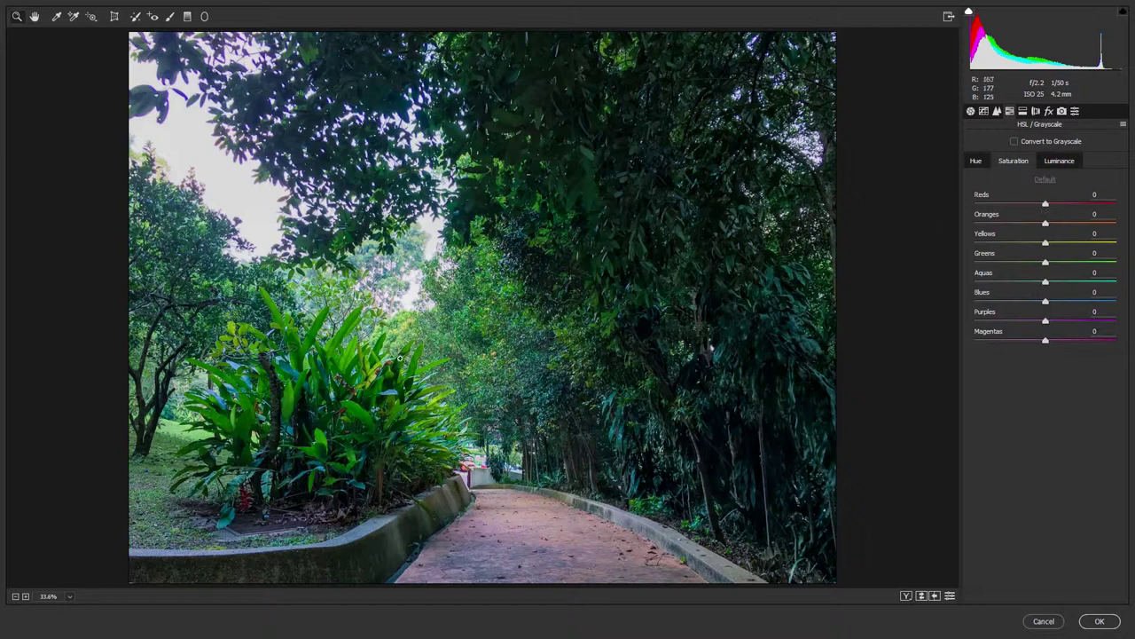
pyautogui.moveTo(1046, 264)
pyautogui.mouseDown()
pyautogui.moveTo(1116, 263)
pyautogui.moveTo(932, 259)
pyautogui.moveTo(1044, 284)
pyautogui.moveTo(1129, 275)
pyautogui.moveTo(924, 280)
pyautogui.mouseUp()
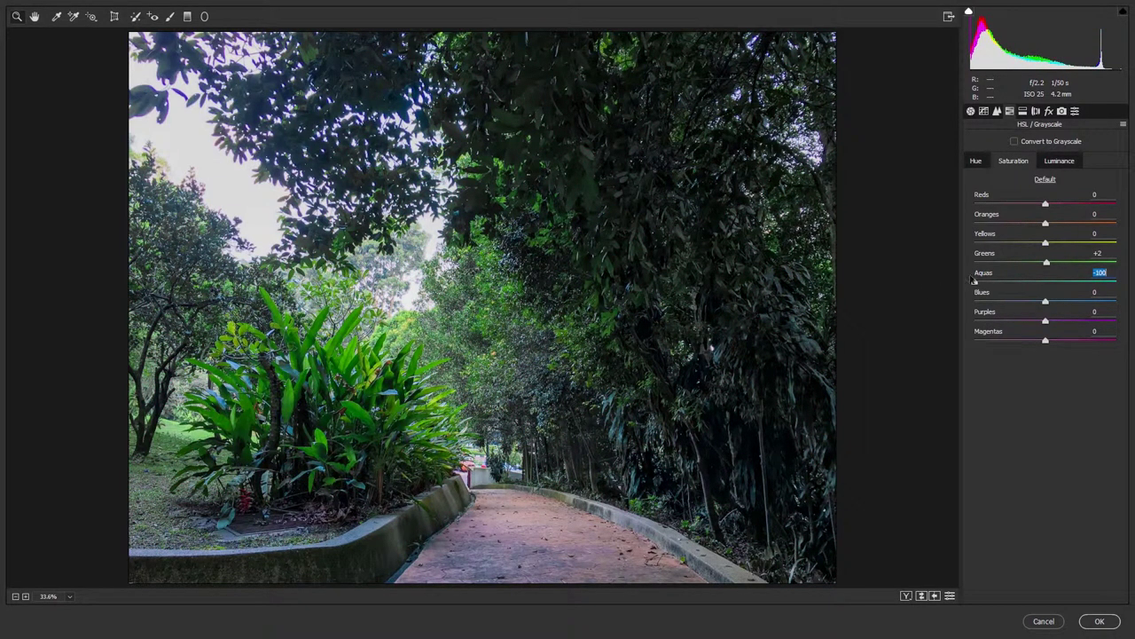
pyautogui.moveTo(975, 281); pyautogui.dragTo(1048, 283)
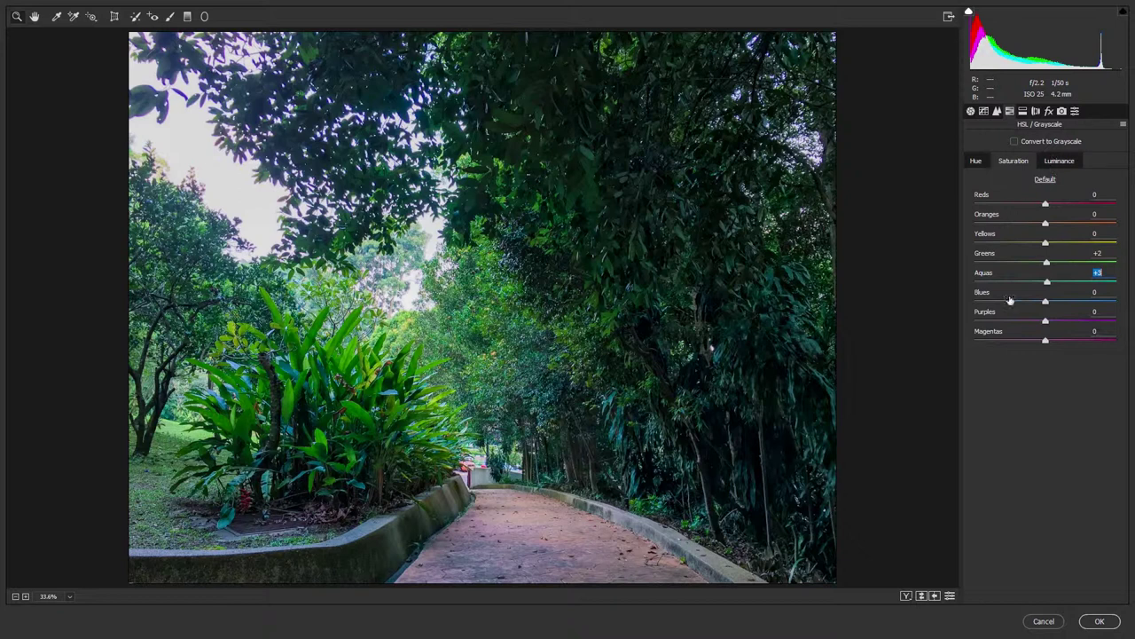
# Set Greens luminance to +100 to brighten the foliage
pyautogui.click(1059, 160)
pyautogui.moveTo(1046, 264); pyautogui.dragTo(946, 268)
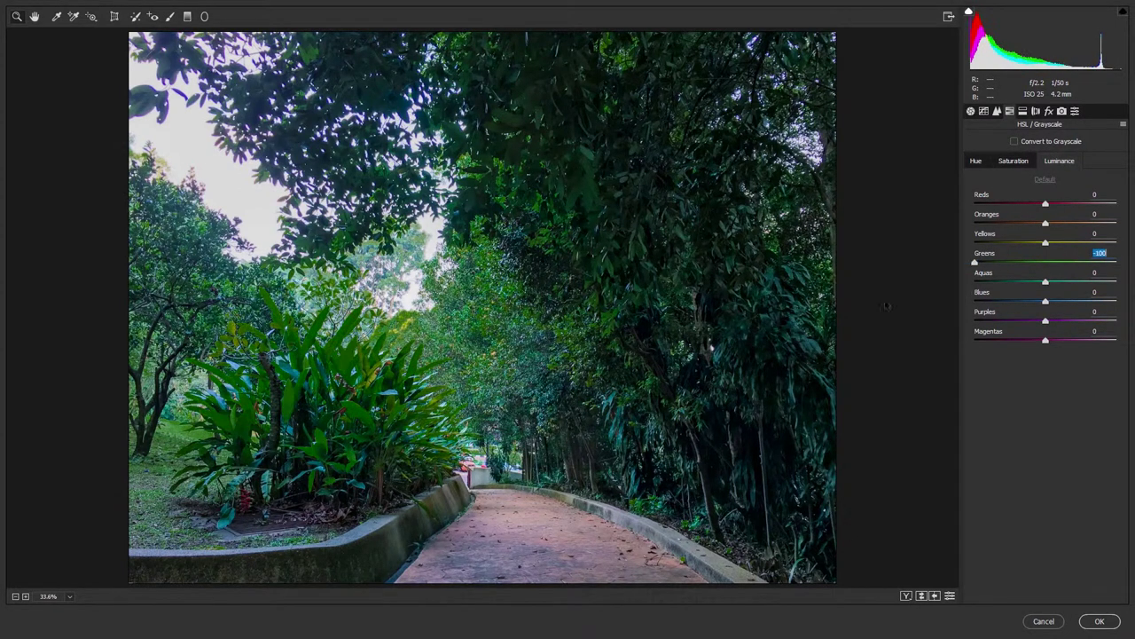
pyautogui.write('100')
pyautogui.press('Return')
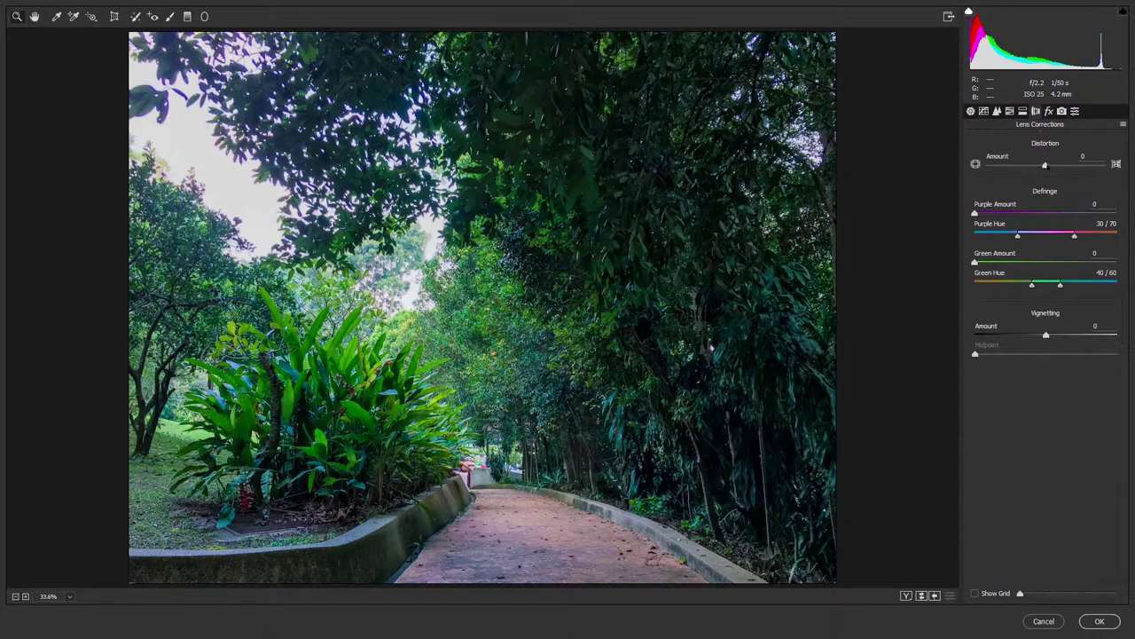
# Try pincushion and reverse distortion values, reset Distortion to 0, and return to Basic
pyautogui.moveTo(1045, 165); pyautogui.dragTo(1083, 165)
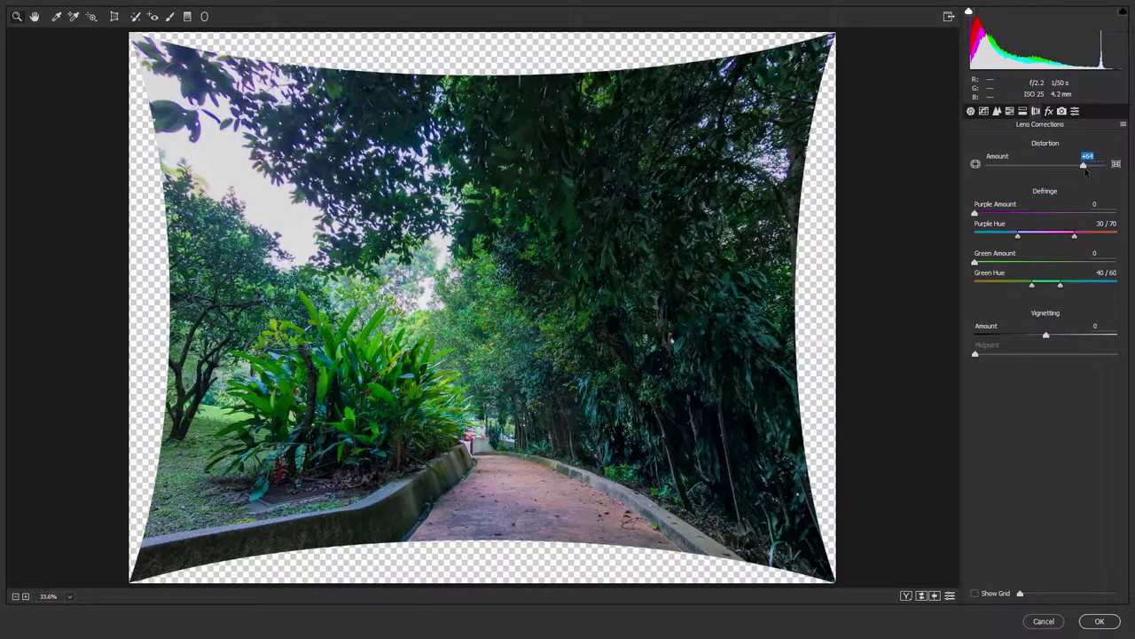
pyautogui.moveTo(1084, 165)
pyautogui.mouseDown()
pyautogui.moveTo(1012, 165)
pyautogui.moveTo(1099, 191)
pyautogui.mouseUp()
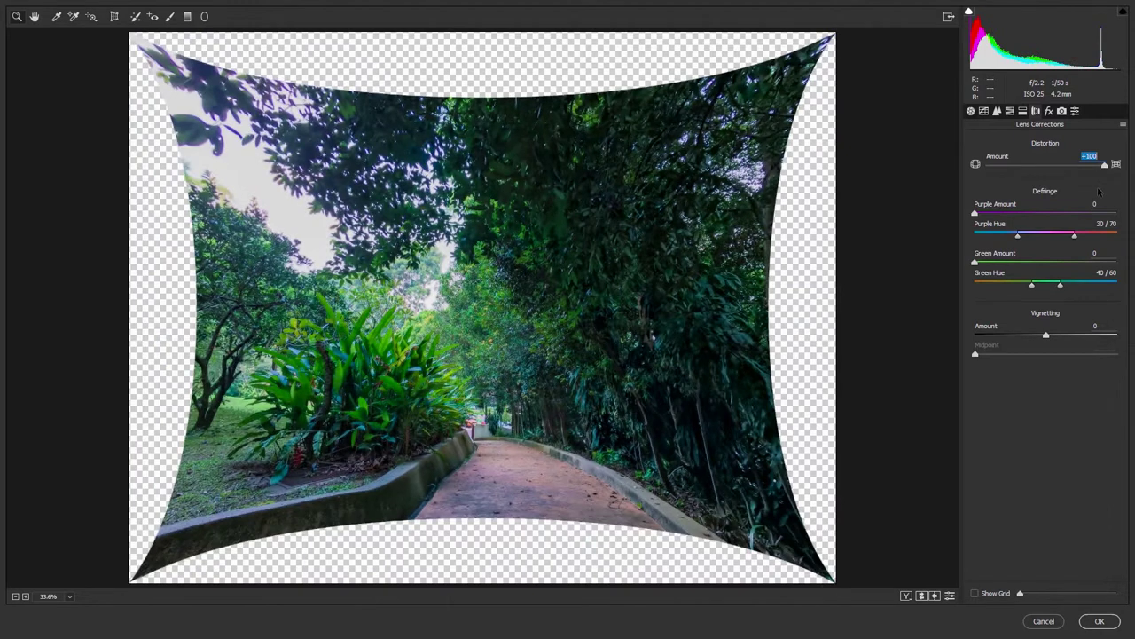
pyautogui.write('0')
pyautogui.press('Return')
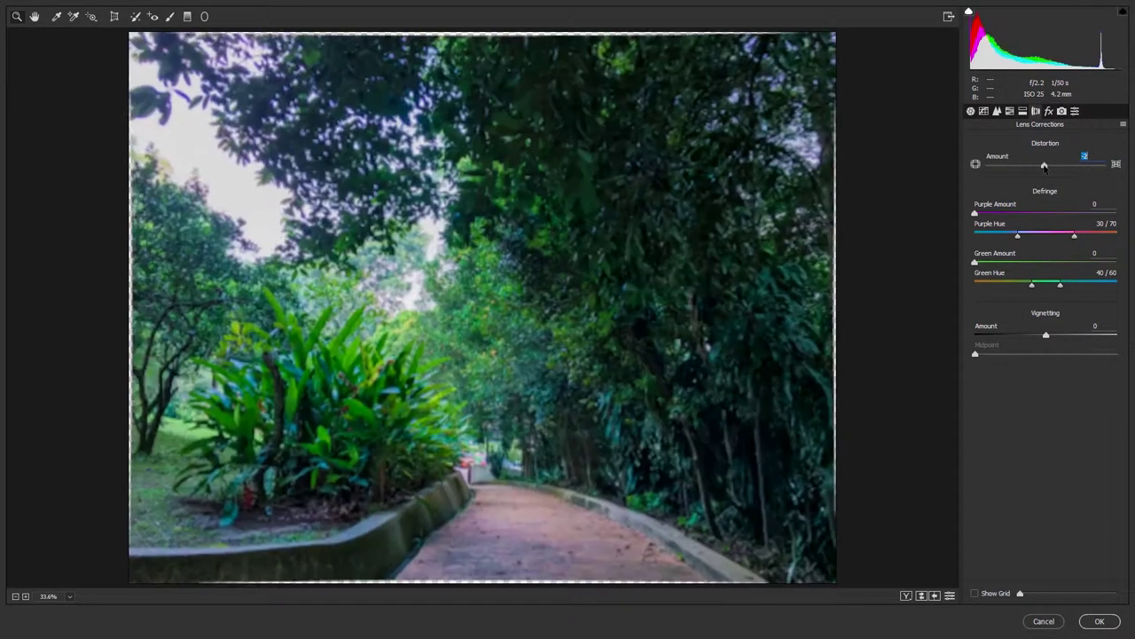
pyautogui.write('0')
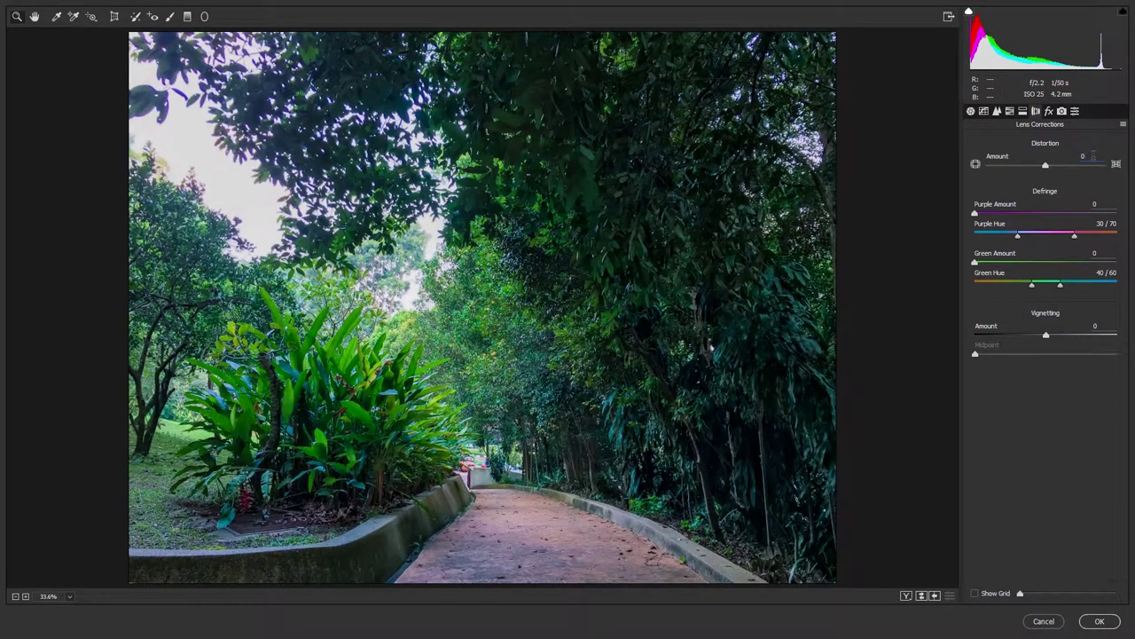
pyautogui.click(970, 113)
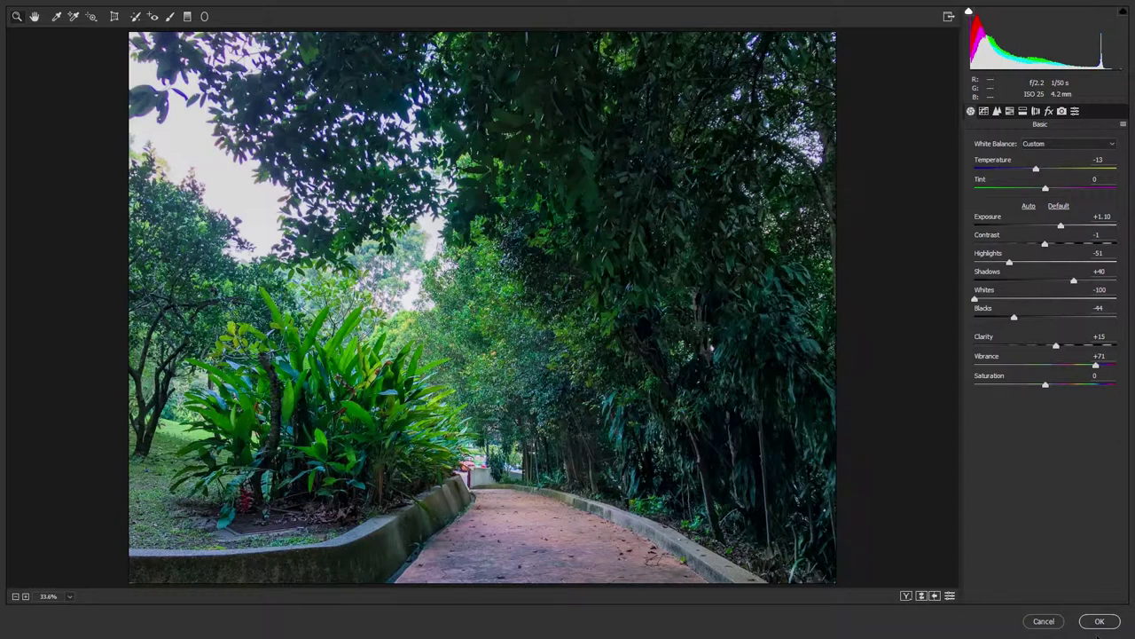
# Apply the Camera Raw edits and save a JPEG copy as IMG_0210_edit.jpg
pyautogui.click(1100, 621)
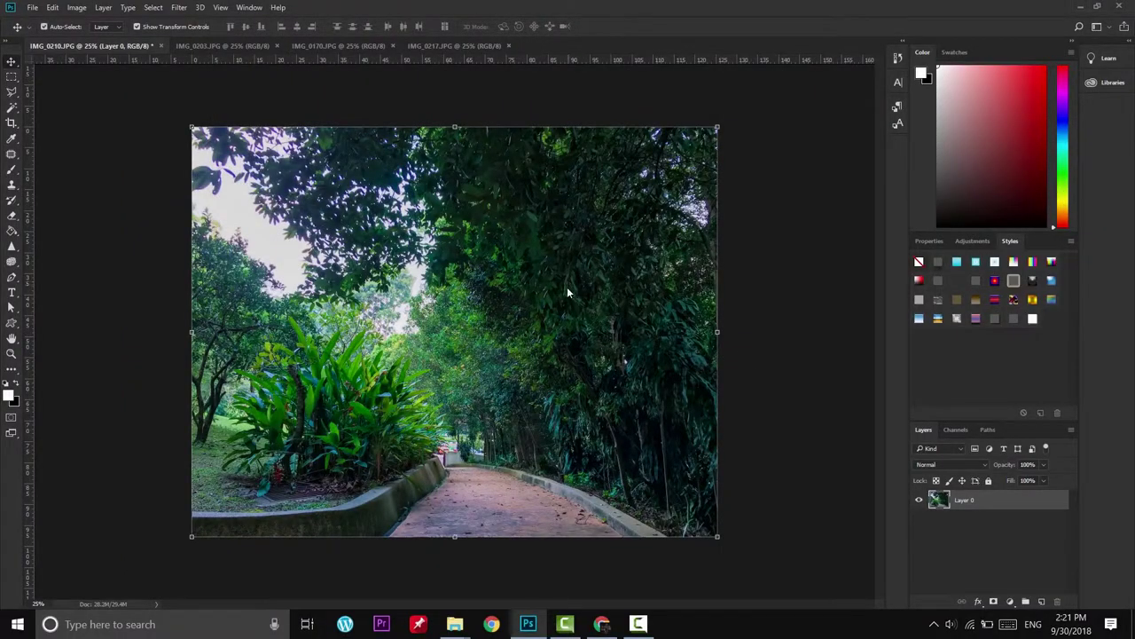
pyautogui.hotkey('ctrl', 'shift', 's')
pyautogui.click(410, 263)
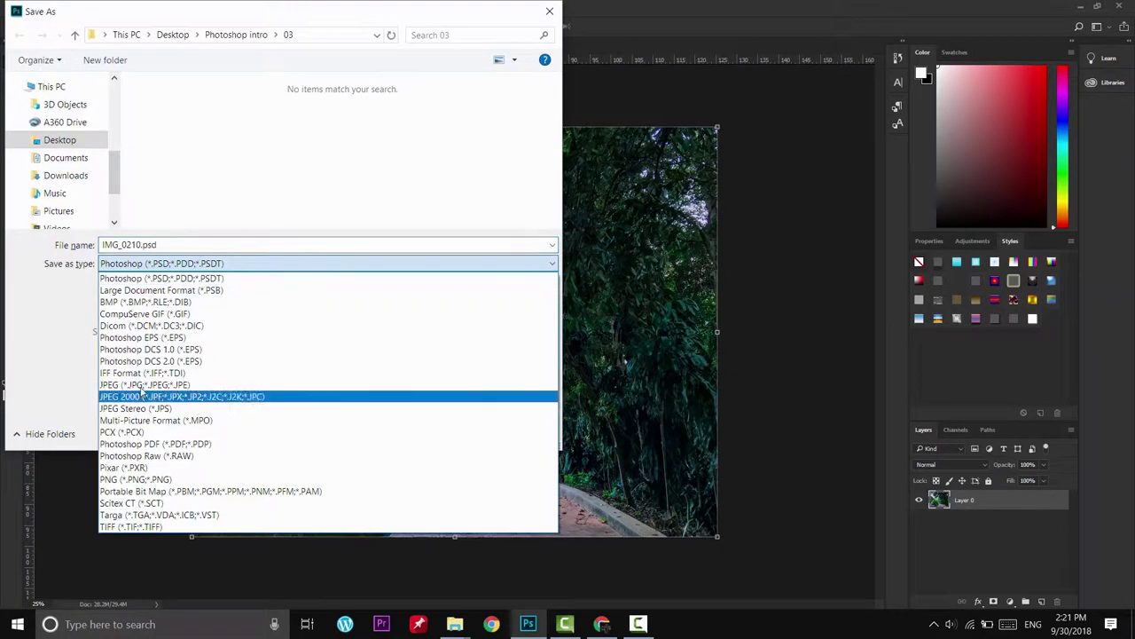
pyautogui.click(146, 393)
pyautogui.click(128, 246)
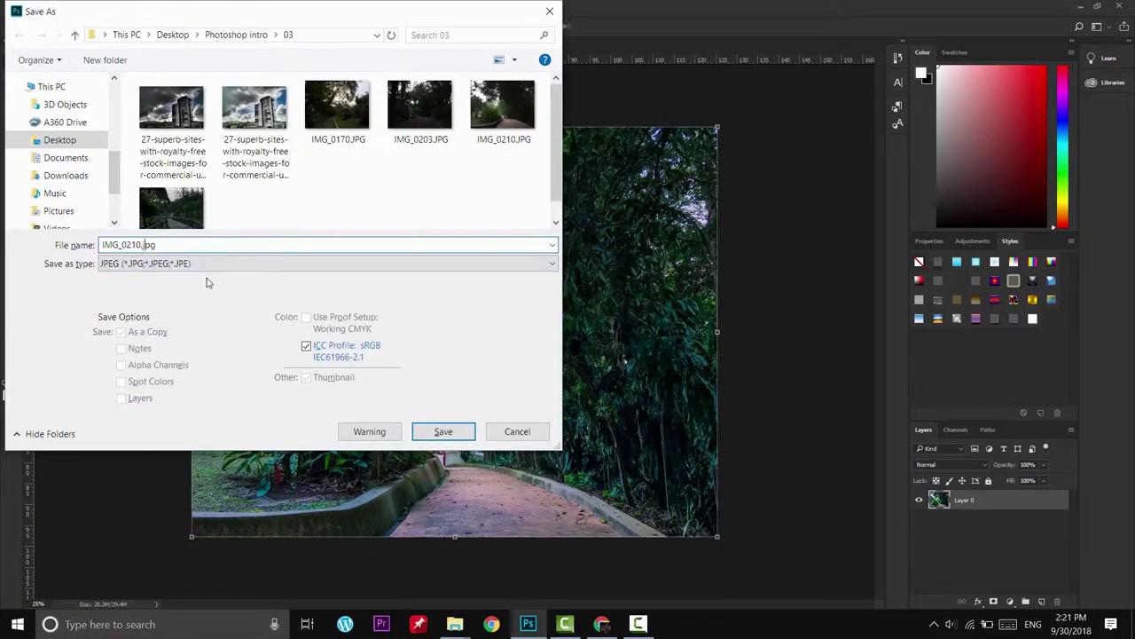
pyautogui.write('_edit')
pyautogui.press('Return')
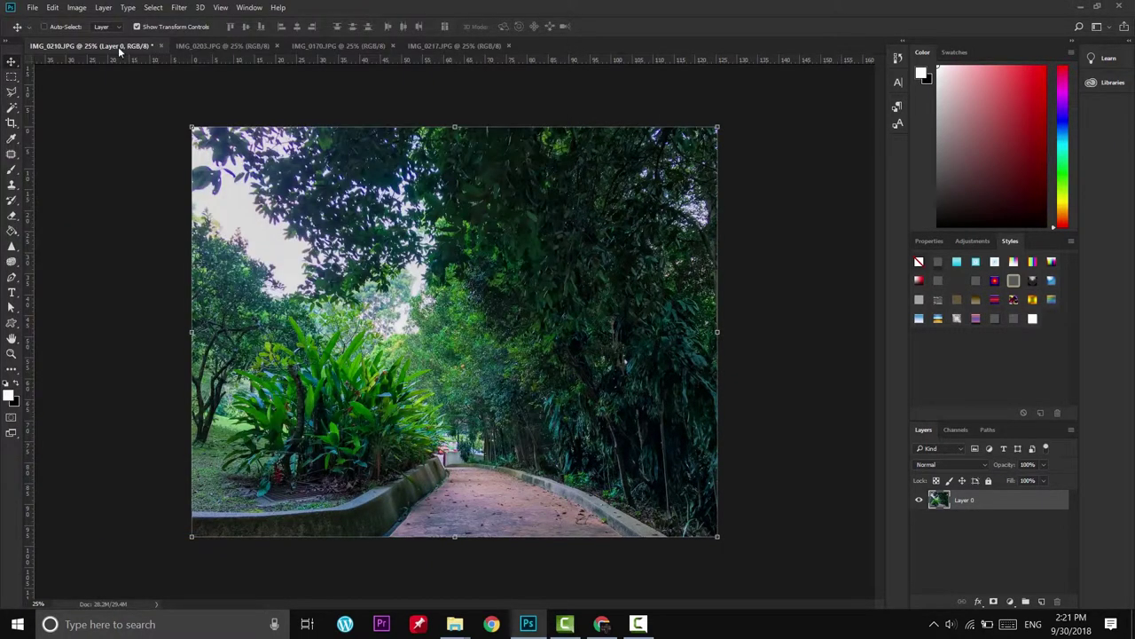
# Close the path photo without saving and bring up the IMG_0203 forest road photo
pyautogui.click(161, 45)
pyautogui.press('n')
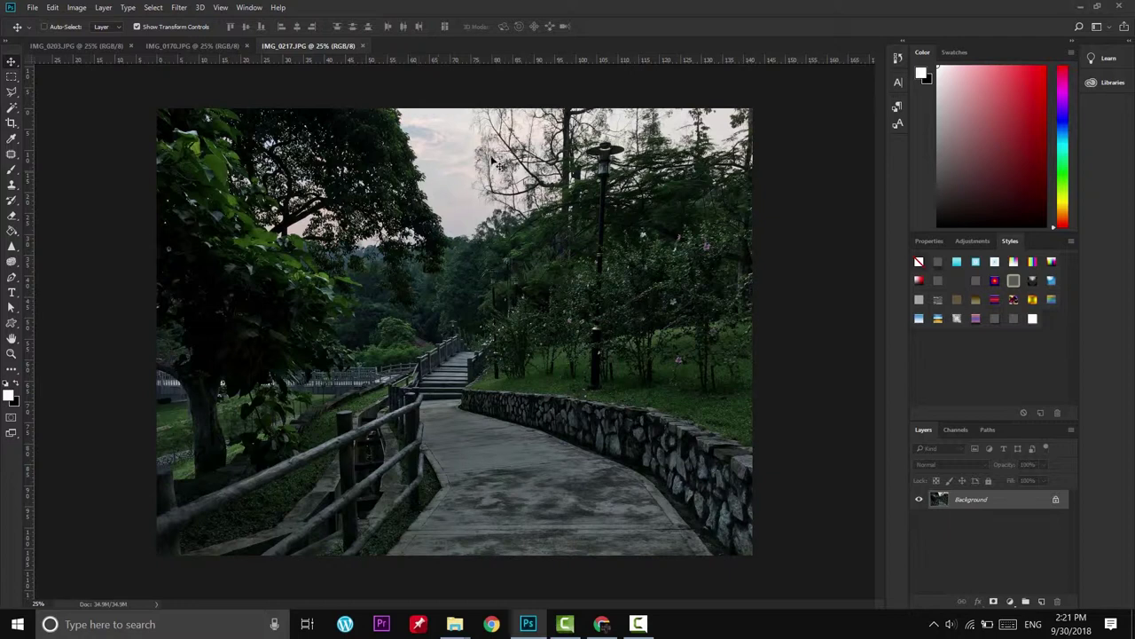
pyautogui.click(183, 46)
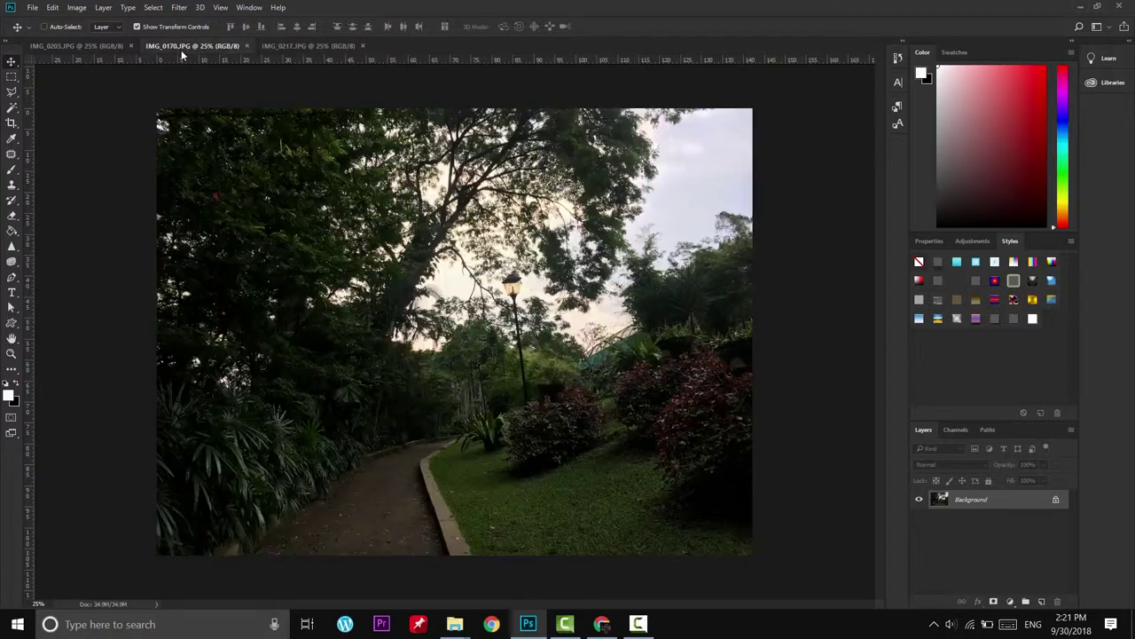
pyautogui.click(79, 44)
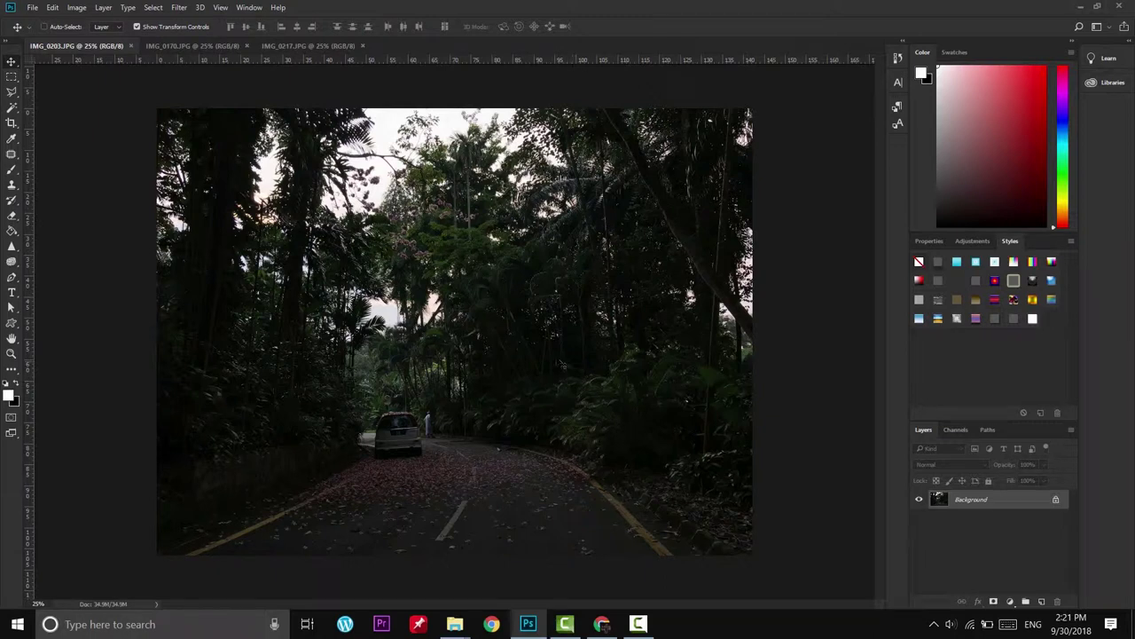
# Straighten IMG_0203 along the road line and commit the full-photo crop
pyautogui.press('c')
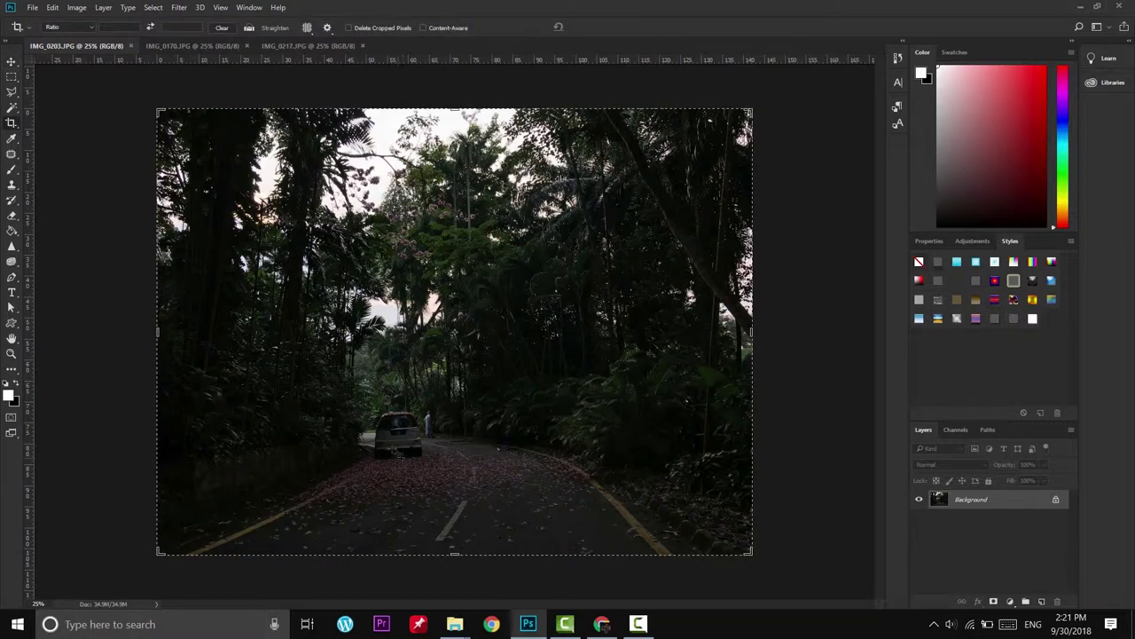
pyautogui.moveTo(389, 456); pyautogui.dragTo(439, 459)
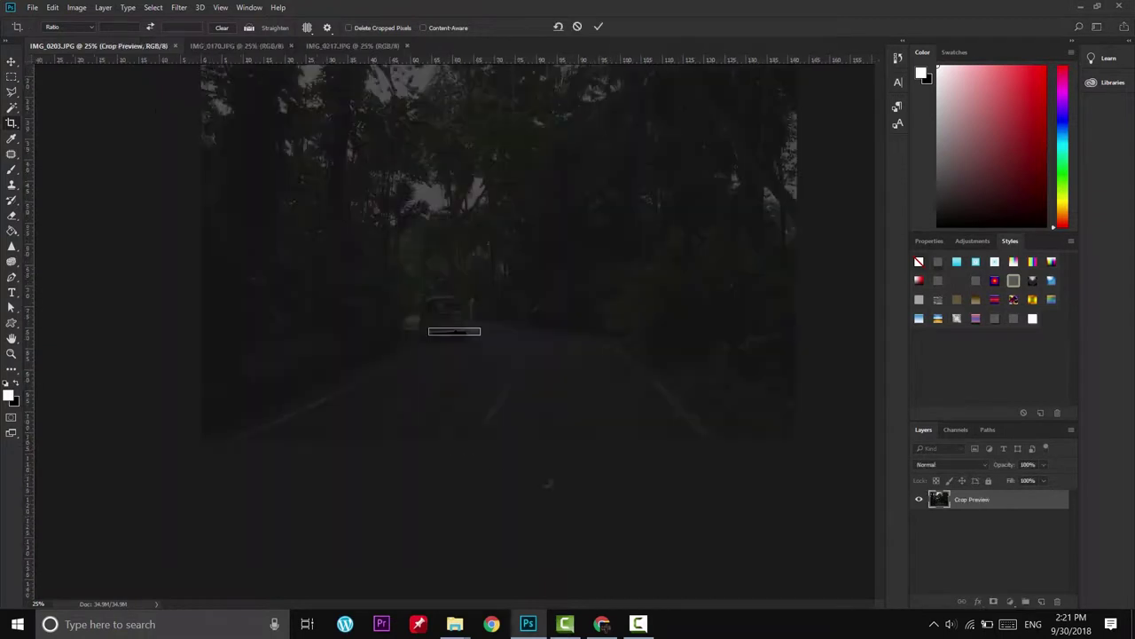
pyautogui.press('Escape')
pyautogui.moveTo(142, 97); pyautogui.dragTo(811, 575)
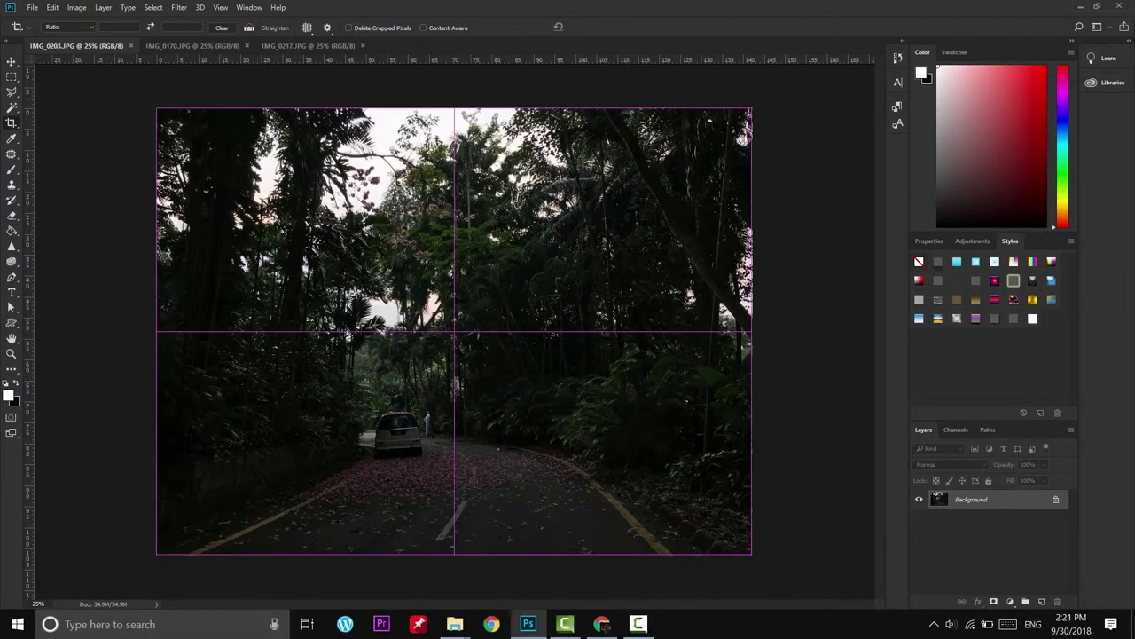
pyautogui.click(248, 29)
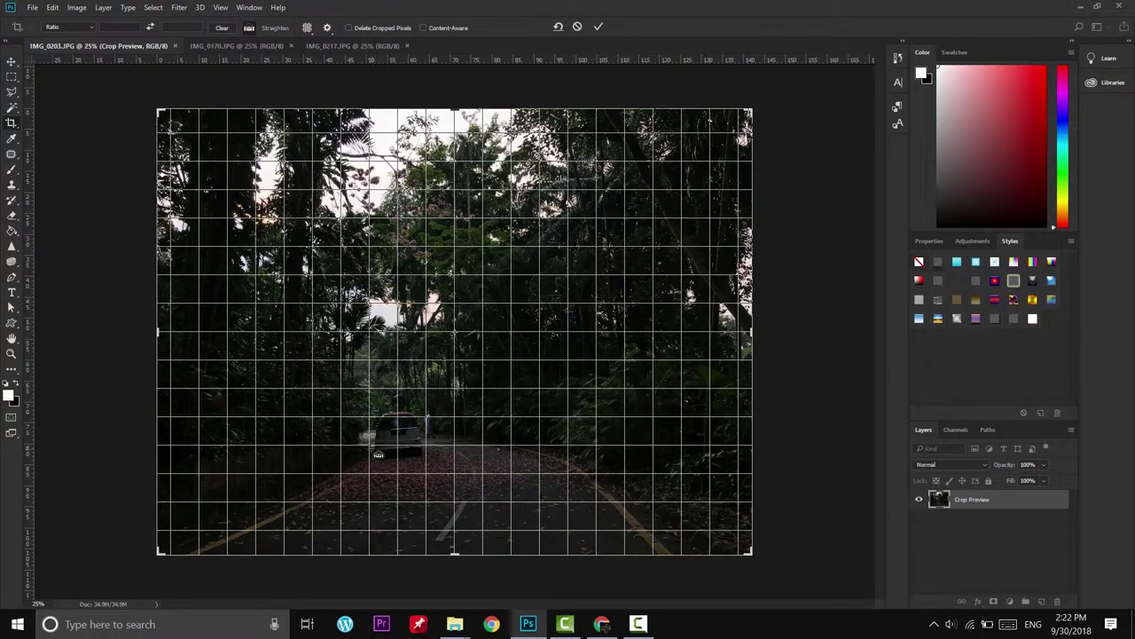
pyautogui.moveTo(378, 454); pyautogui.dragTo(468, 448)
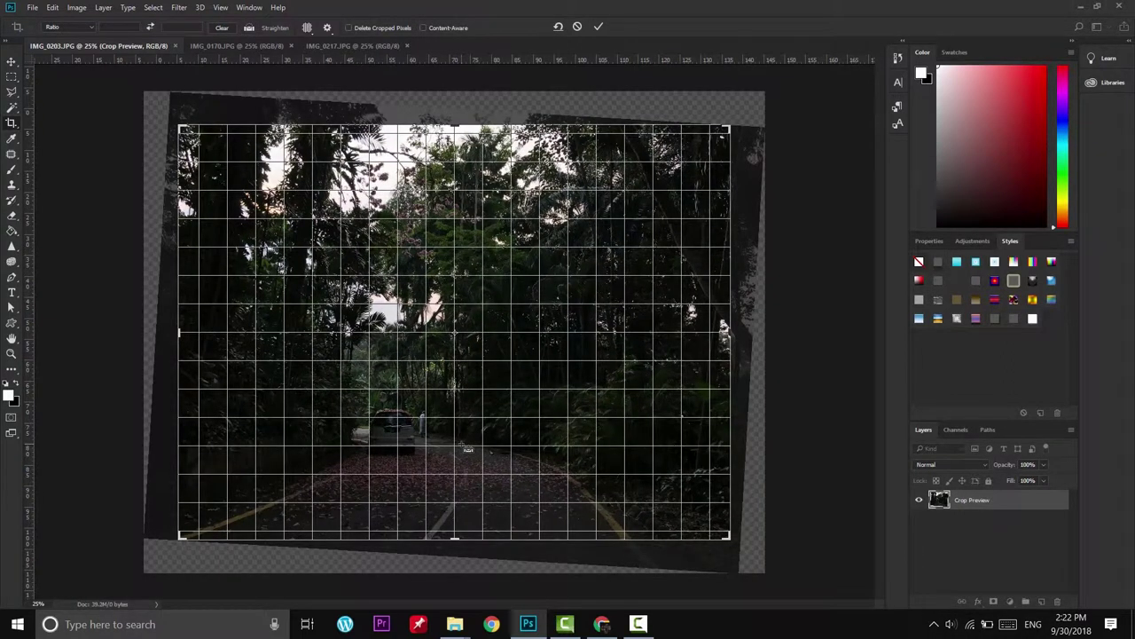
pyautogui.click(599, 27)
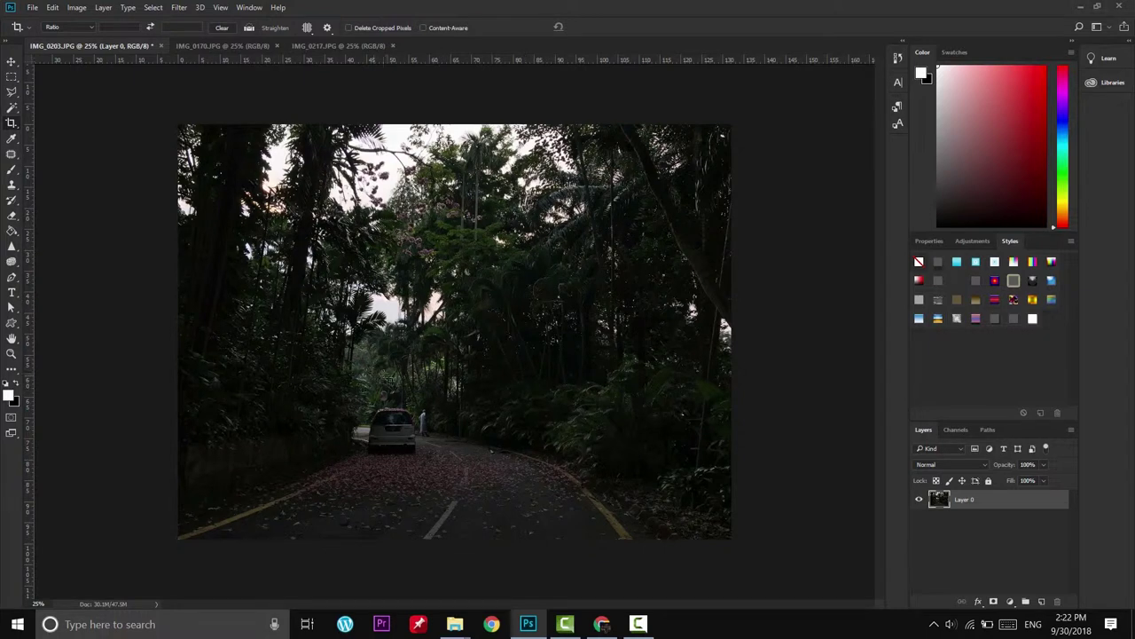
pyautogui.hotkey('ctrl', 't')
pyautogui.rightClick(218, 132)
# Switch to Warp, pull the top-left corner and left edge outward, and add a vertical guide
pyautogui.click(266, 231)
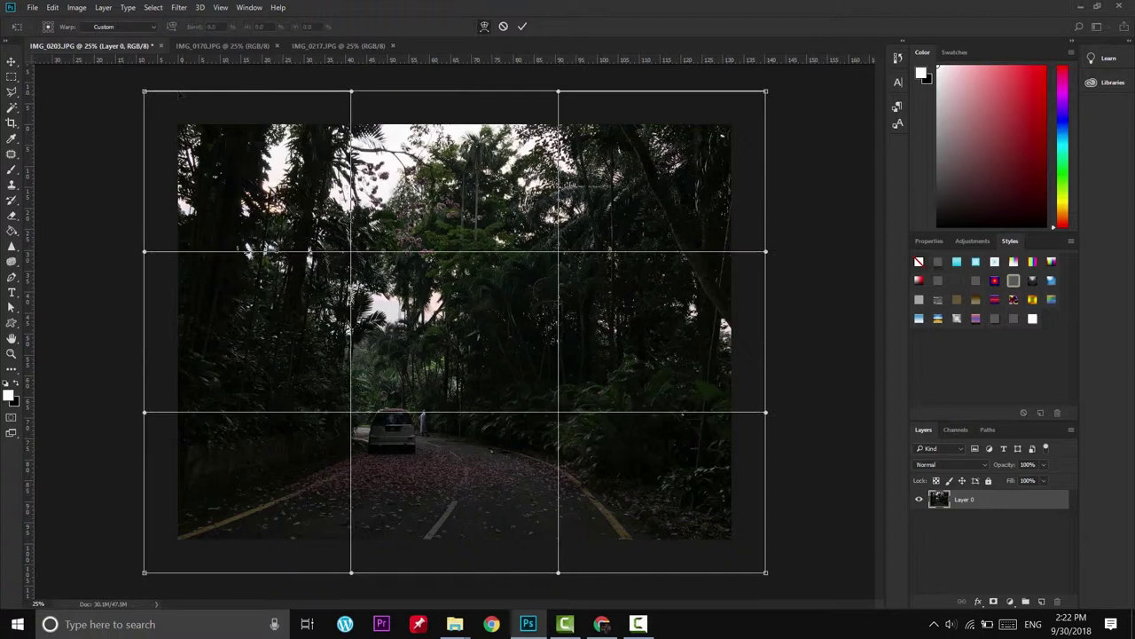
pyautogui.moveTo(144, 90); pyautogui.dragTo(46, 80)
pyautogui.moveTo(144, 251); pyautogui.dragTo(101, 254)
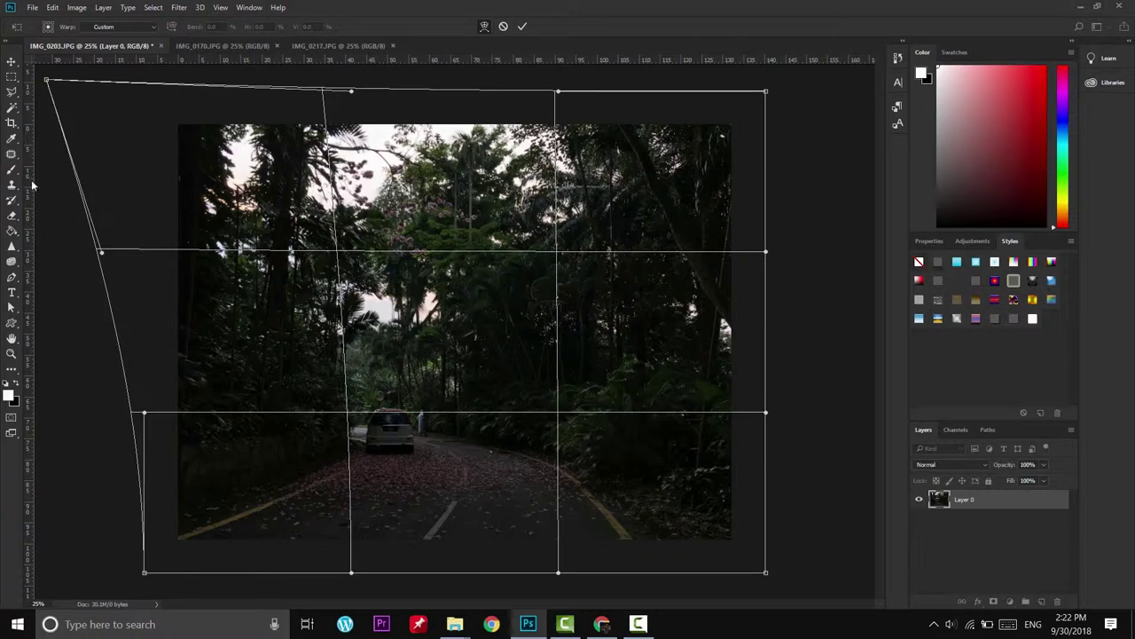
pyautogui.moveTo(28, 184); pyautogui.dragTo(237, 275)
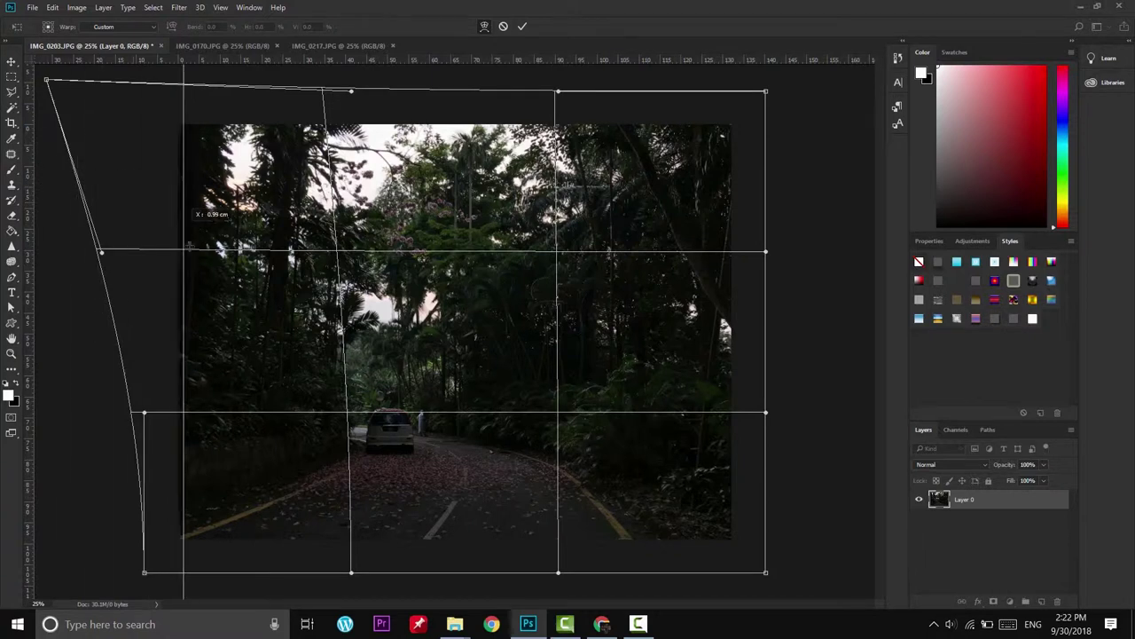
pyautogui.moveTo(237, 282); pyautogui.dragTo(242, 282)
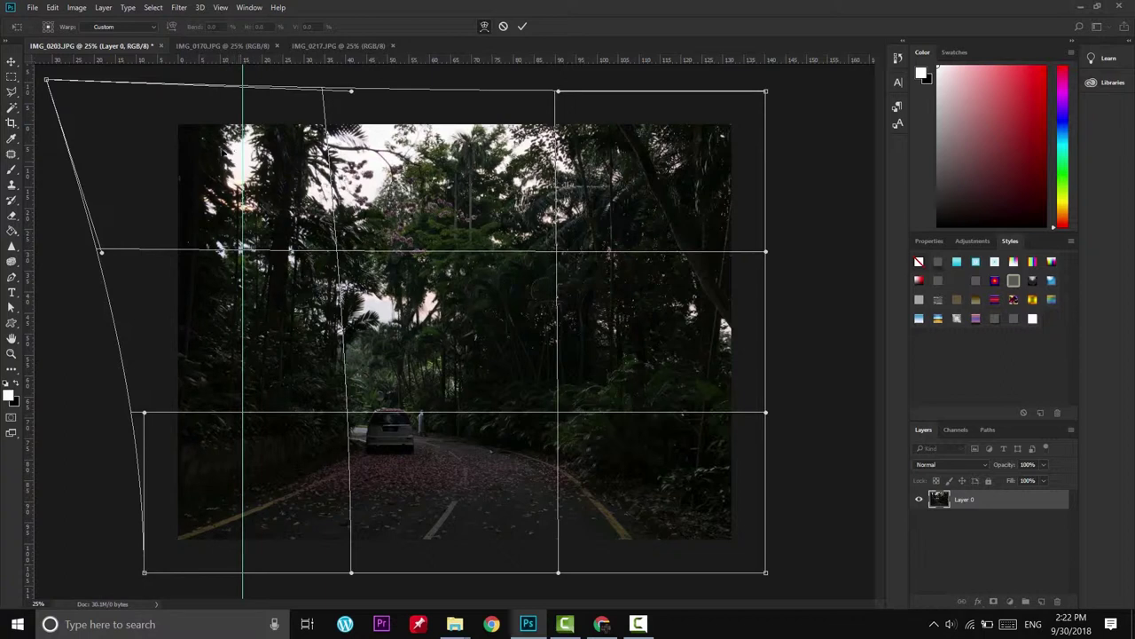
pyautogui.moveTo(102, 253)
pyautogui.mouseDown()
pyautogui.moveTo(70, 255)
pyautogui.moveTo(176, 107)
pyautogui.mouseUp()
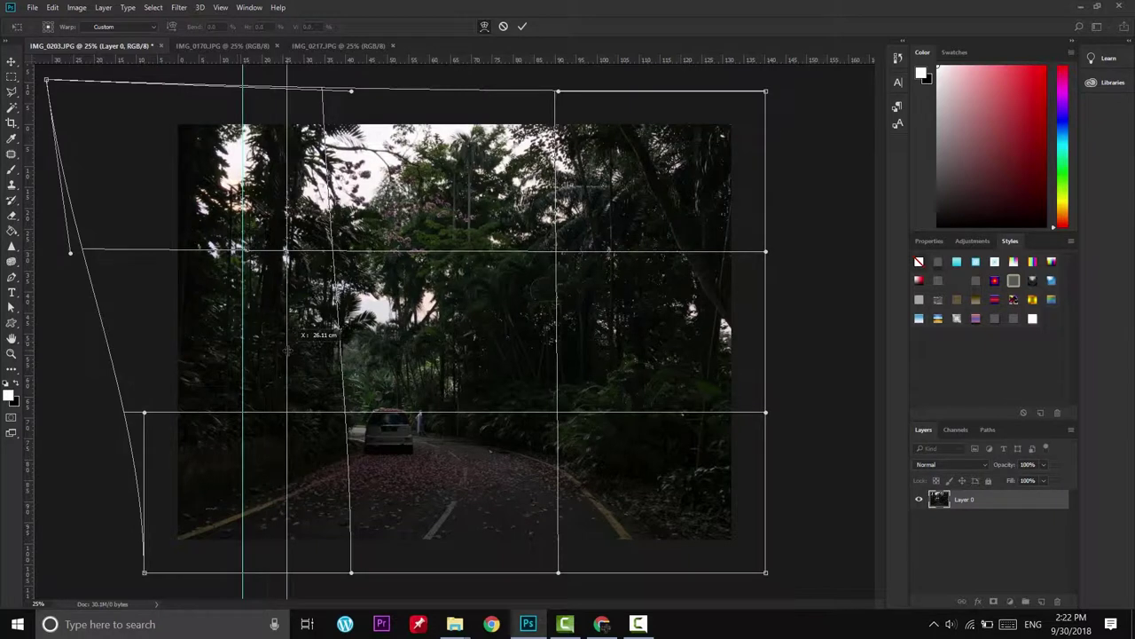
# Refine the lower-left and corner warp points, add more guides, and commit the warp
pyautogui.moveTo(144, 412); pyautogui.dragTo(133, 415)
pyautogui.moveTo(47, 81); pyautogui.dragTo(33, 65)
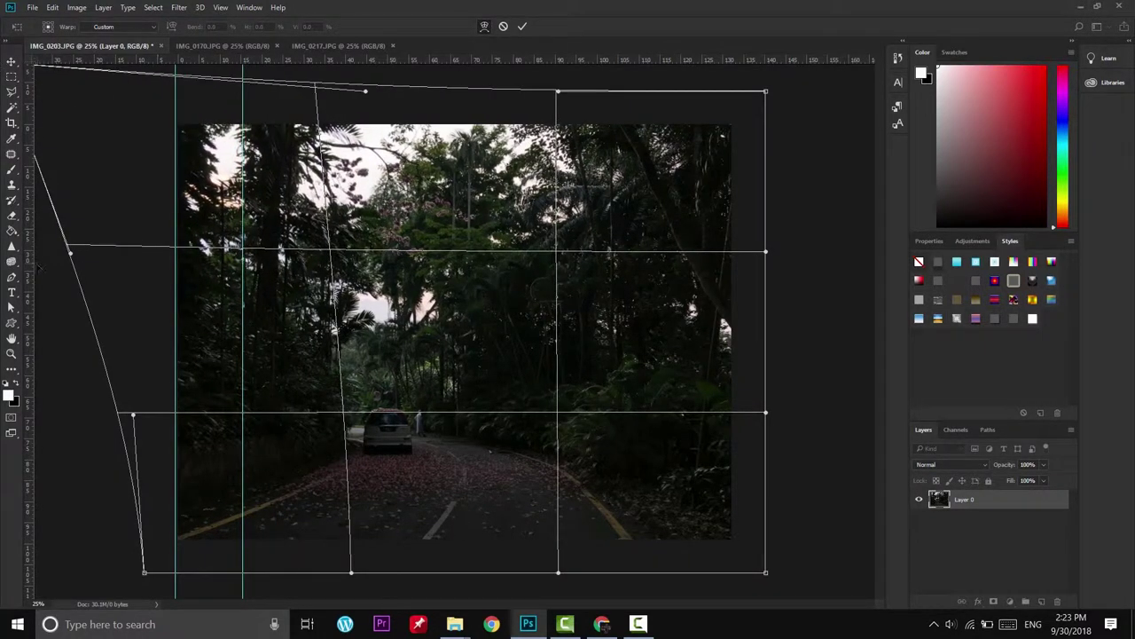
pyautogui.moveTo(133, 415); pyautogui.dragTo(127, 417)
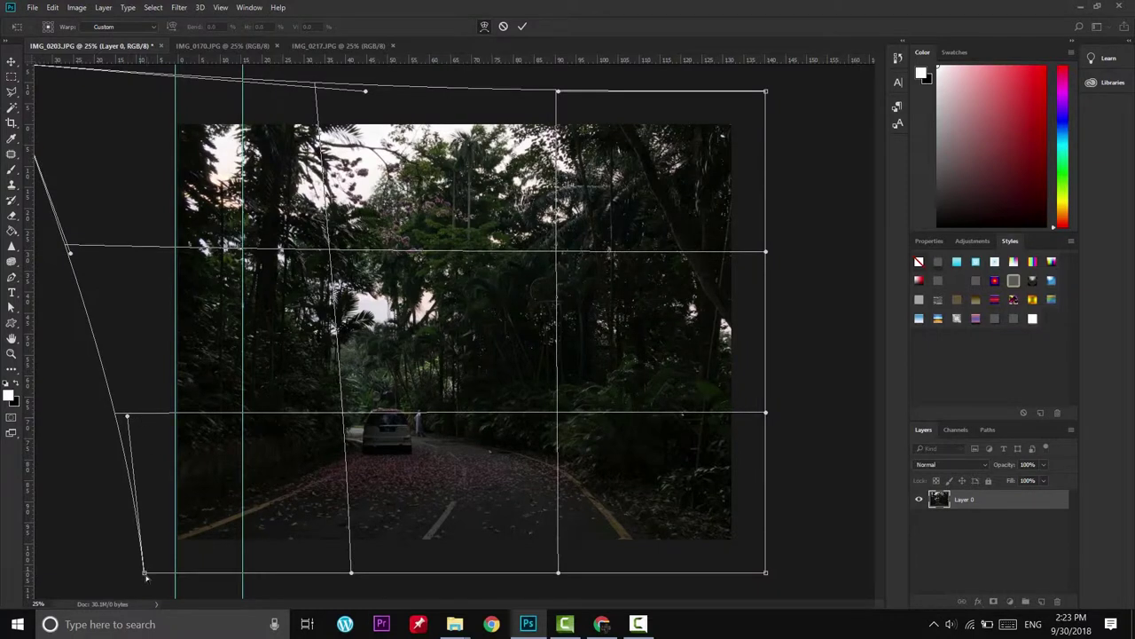
pyautogui.moveTo(145, 574); pyautogui.dragTo(169, 575)
pyautogui.moveTo(27, 275); pyautogui.dragTo(113, 292)
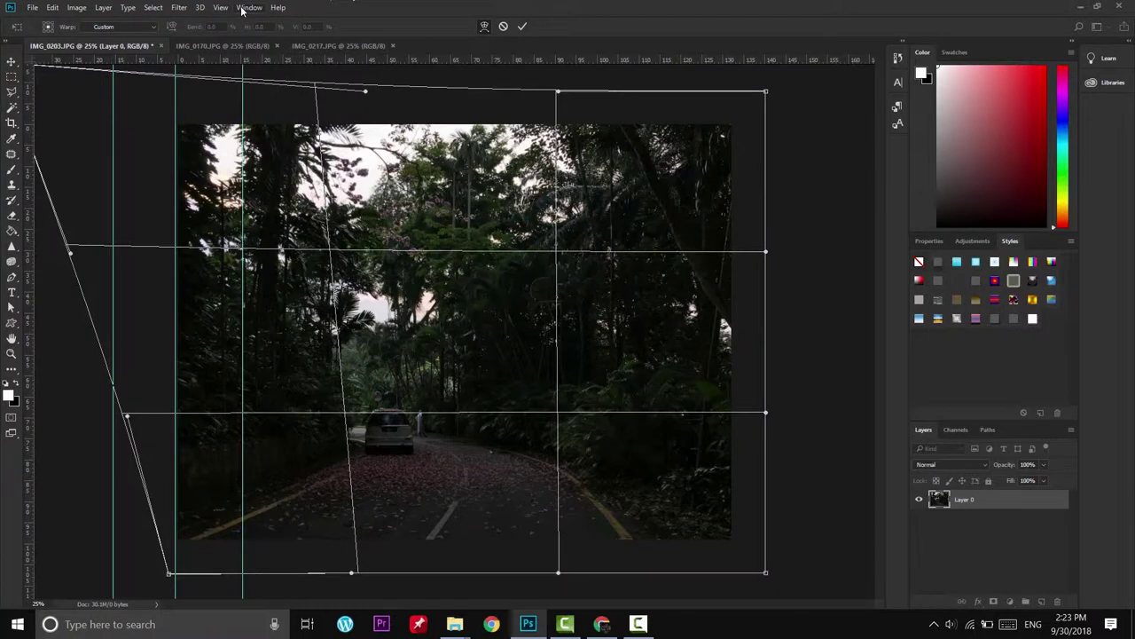
pyautogui.moveTo(30, 118)
pyautogui.mouseDown()
pyautogui.moveTo(611, 250)
pyautogui.moveTo(102, 249)
pyautogui.mouseUp()
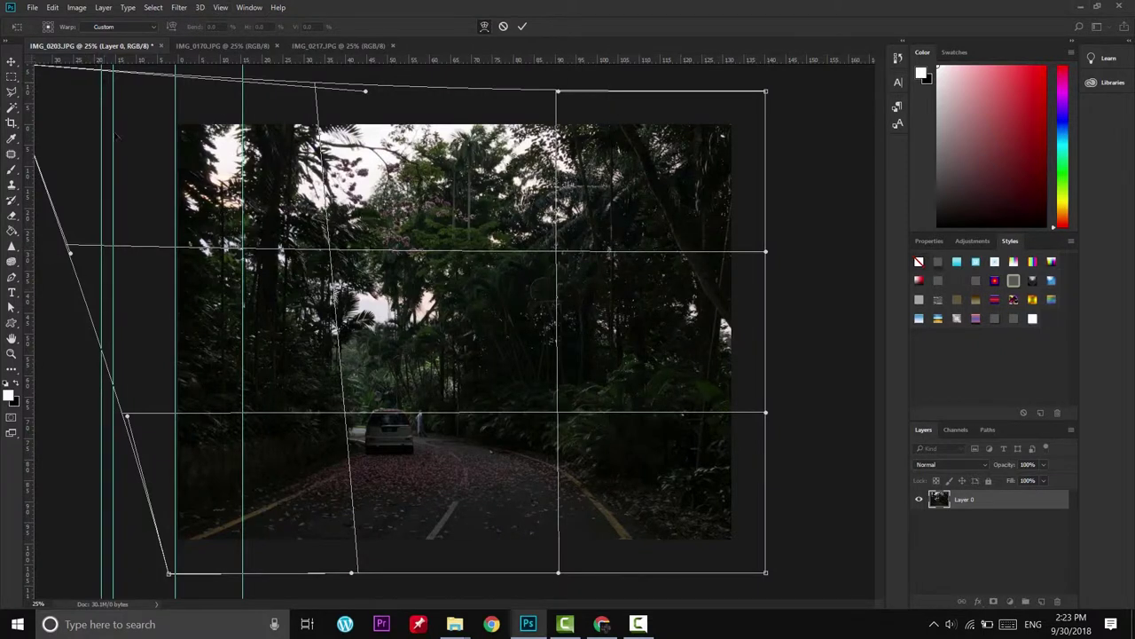
pyautogui.click(523, 27)
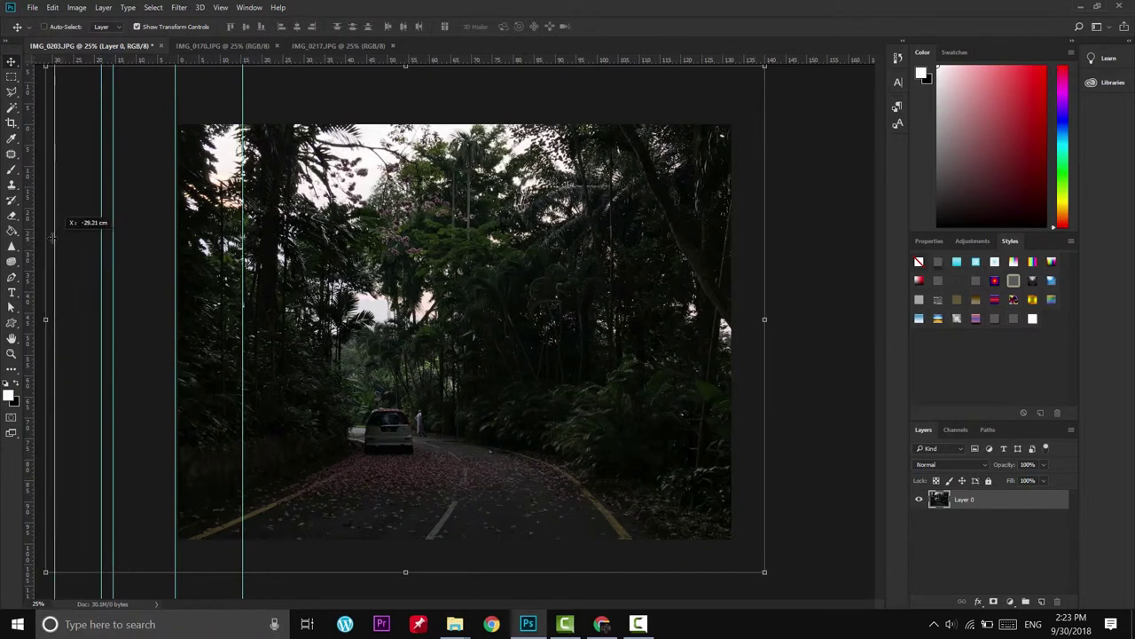
# Remove the vertical guides and clear all guides from the canvas
pyautogui.moveTo(101, 245); pyautogui.dragTo(32, 238)
pyautogui.moveTo(114, 253); pyautogui.dragTo(31, 232)
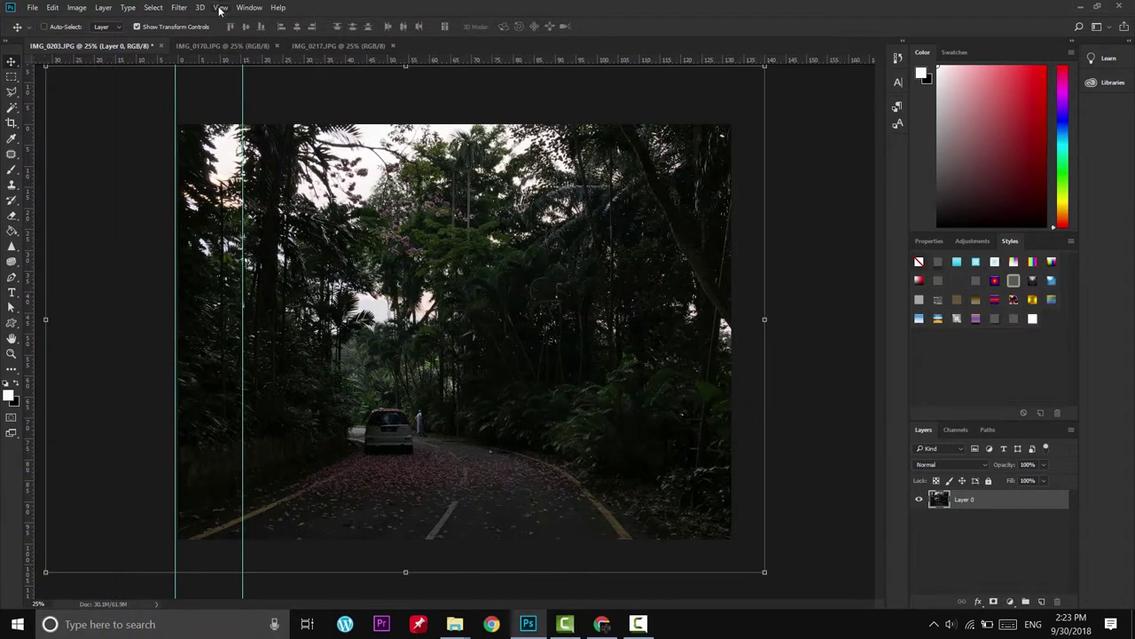
pyautogui.click(221, 8)
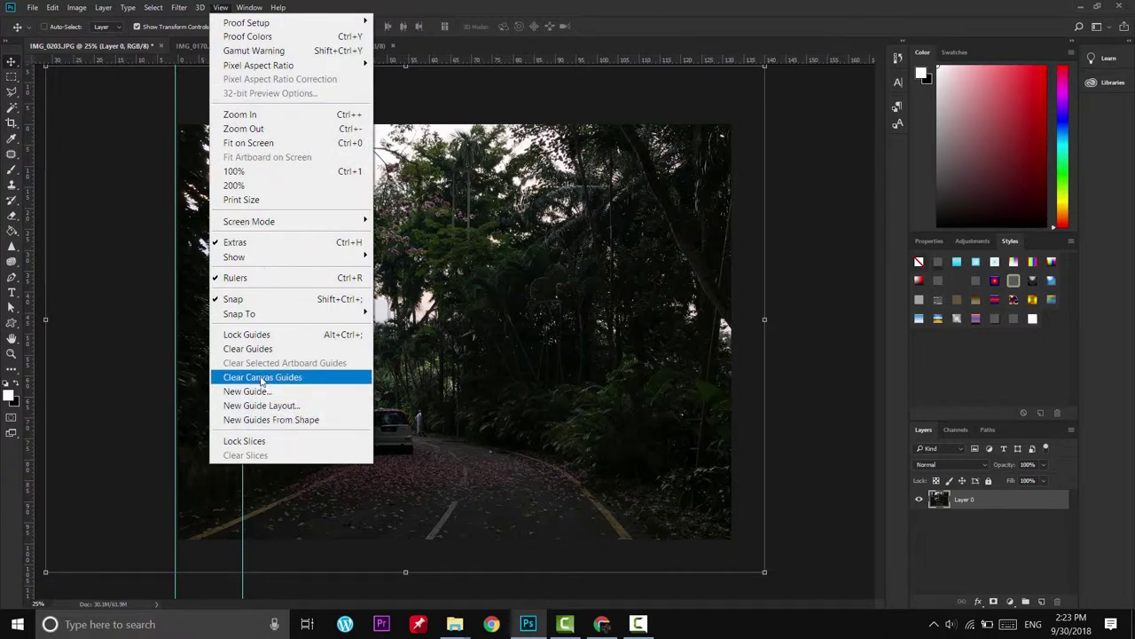
pyautogui.click(263, 381)
pyautogui.scroll(-1, 724, 426)
pyautogui.scroll(1, 724, 426)
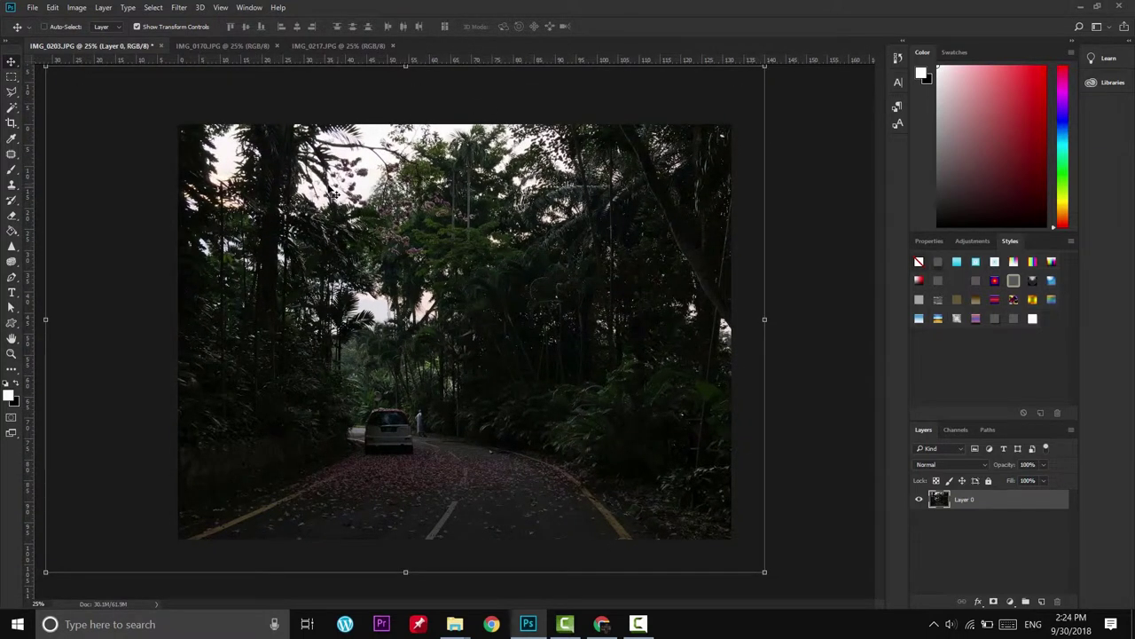
# Select all and crop the overhanging warped layer to the canvas edges
pyautogui.hotkey('ctrl', 'a')
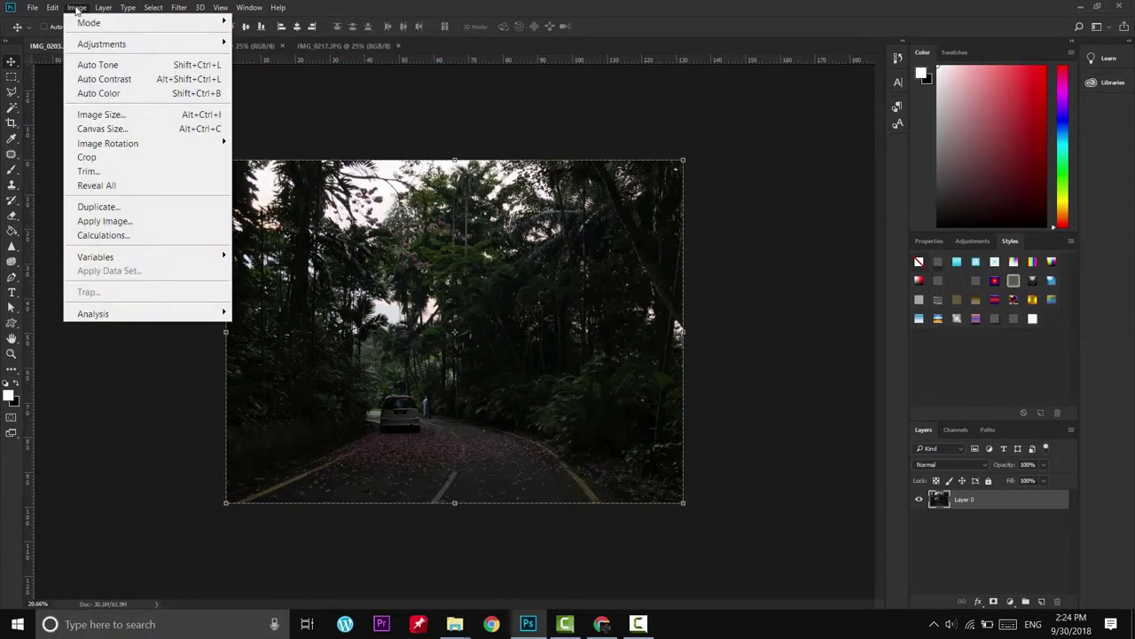
pyautogui.click(87, 157)
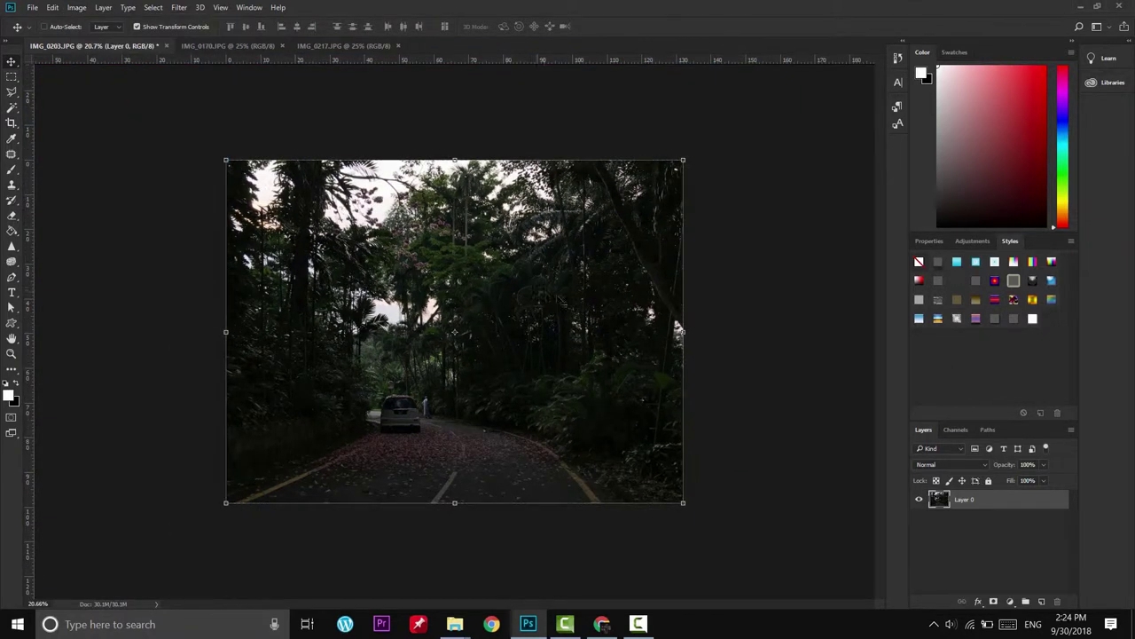
pyautogui.scroll(1, 535, 346)
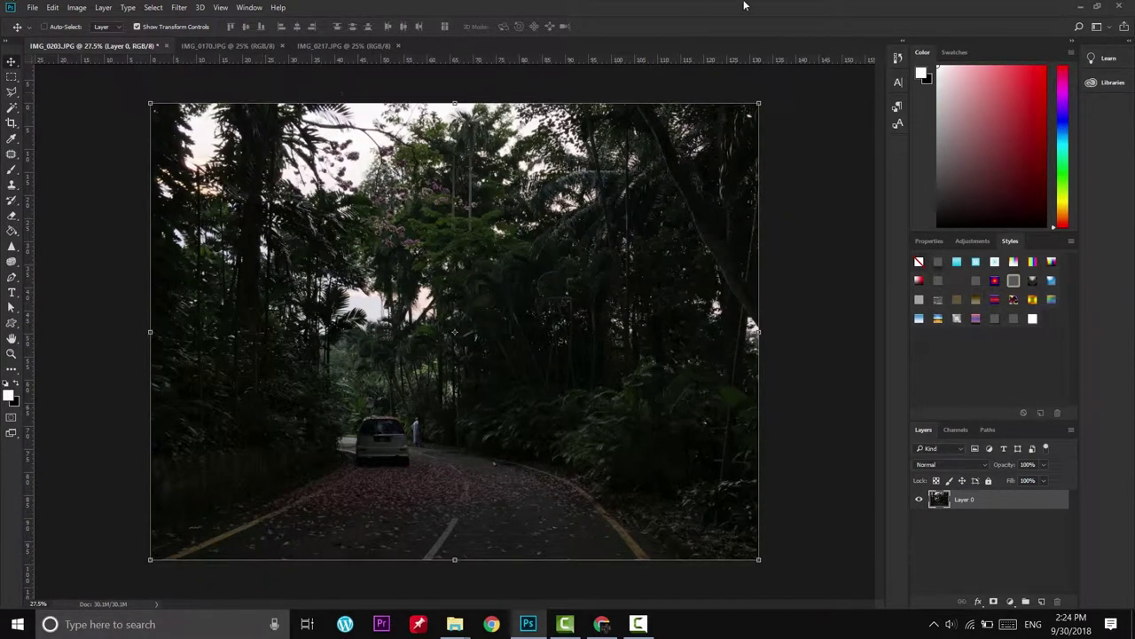
pyautogui.click(220, 7)
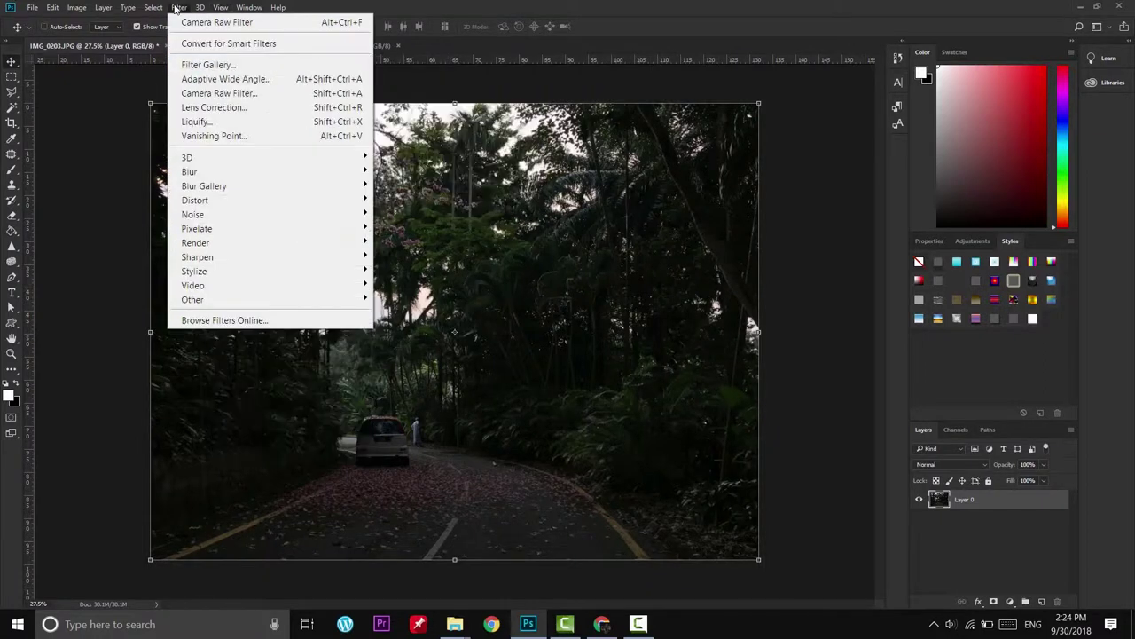
# In Camera Raw, cool the jungle road photo: Exposure +1.70, Highlights +24, Shadows -34, Whites and Blacks up, Clarity +12
pyautogui.click(217, 94)
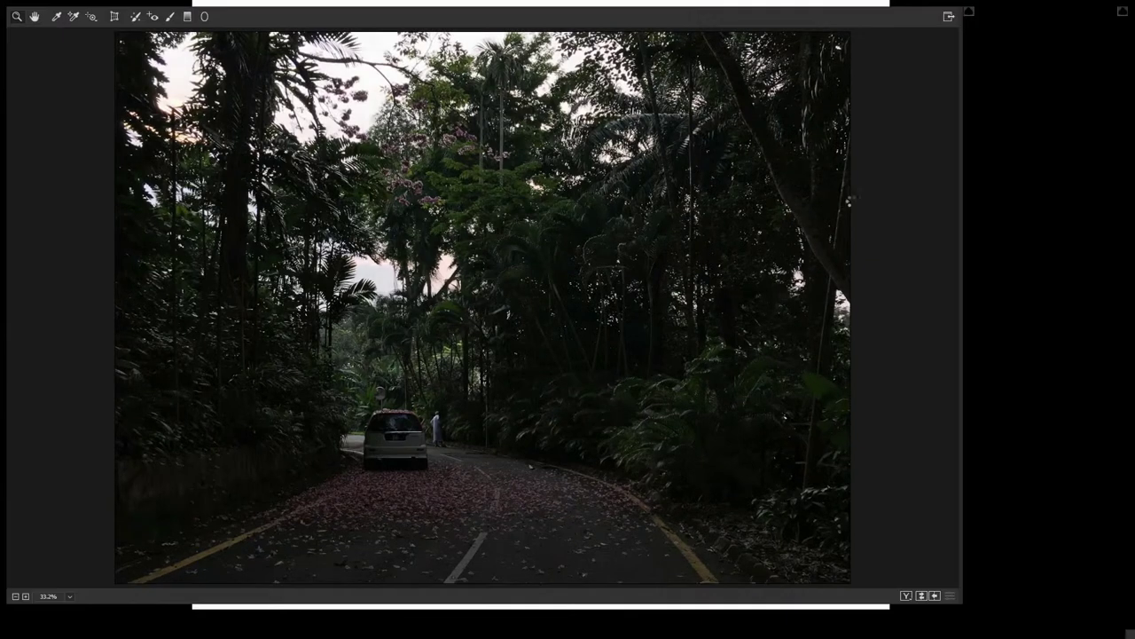
pyautogui.moveTo(1037, 169); pyautogui.dragTo(1035, 168)
pyautogui.moveTo(1045, 226); pyautogui.dragTo(1070, 227)
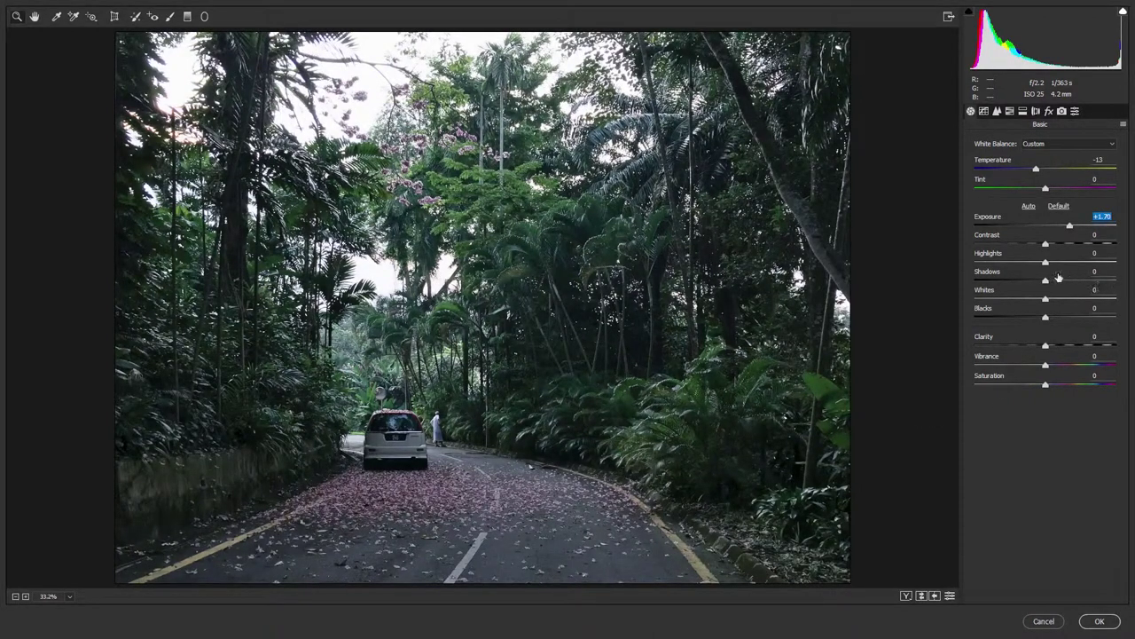
pyautogui.moveTo(1045, 263)
pyautogui.mouseDown()
pyautogui.moveTo(1063, 264)
pyautogui.moveTo(1021, 280)
pyautogui.mouseUp()
pyautogui.moveTo(1045, 316); pyautogui.dragTo(1069, 317)
pyautogui.moveTo(1045, 299); pyautogui.dragTo(1067, 299)
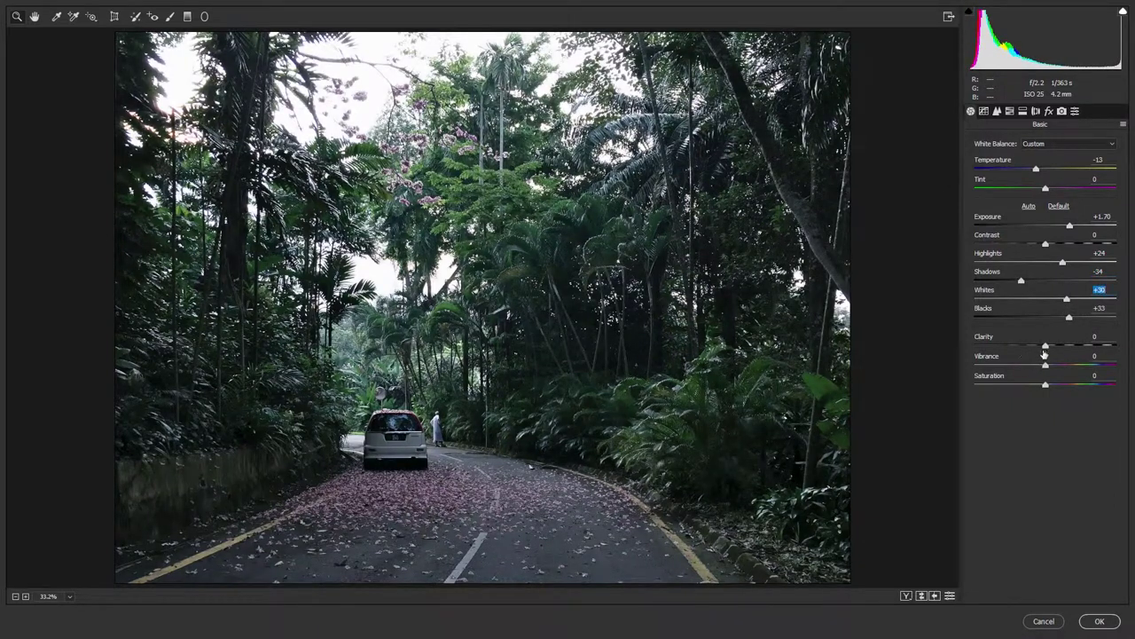
pyautogui.moveTo(1045, 346); pyautogui.dragTo(1057, 346)
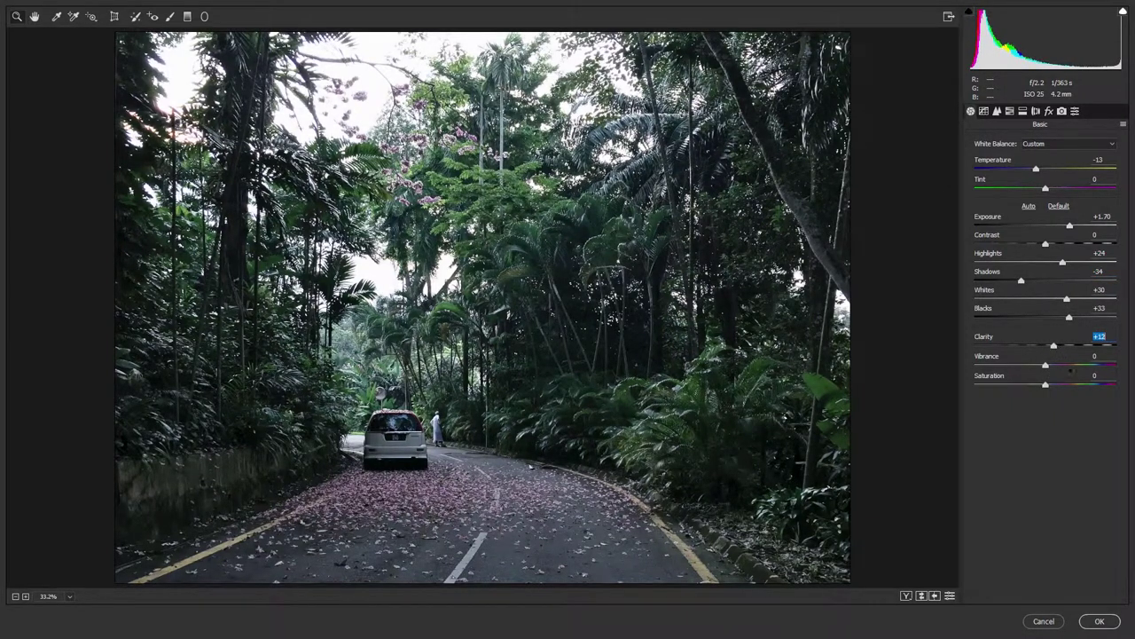
# In HSL Saturation, max out Purples and Magentas and boost Reds to intensify the pink petals
pyautogui.hotkey('ctrl', 'alt', '4')
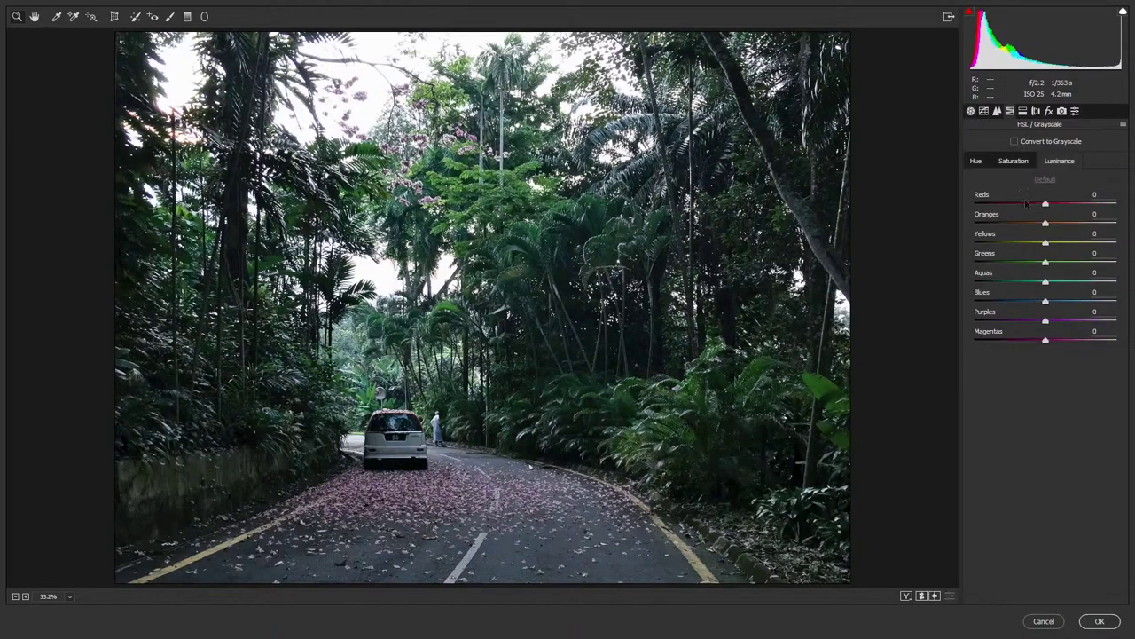
pyautogui.click(1019, 167)
pyautogui.moveTo(1047, 321); pyautogui.dragTo(1116, 321)
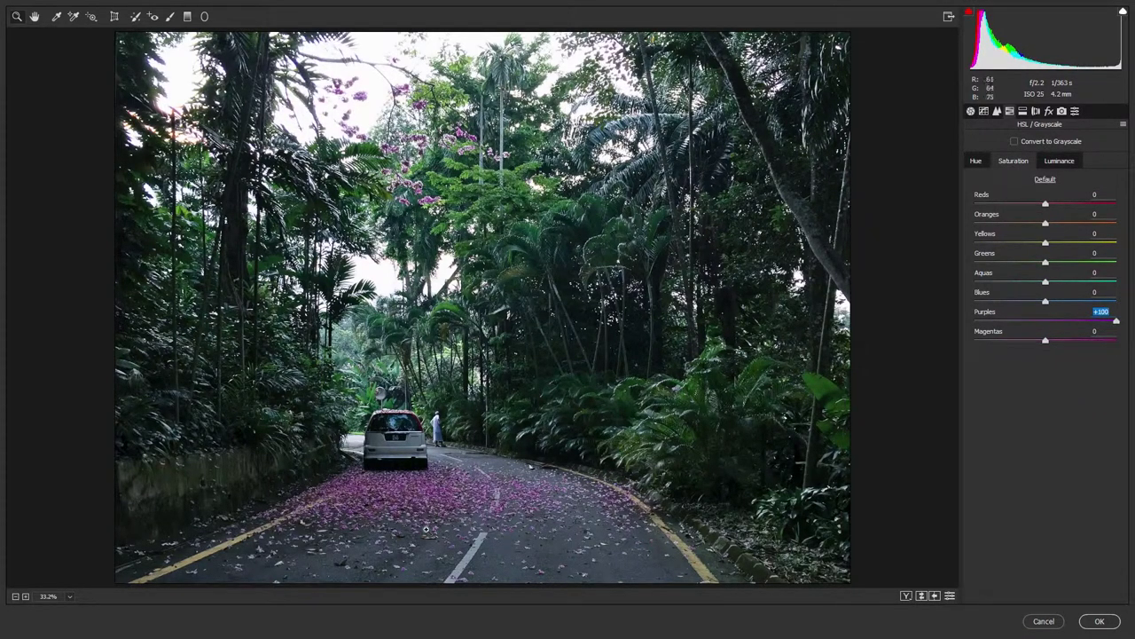
pyautogui.moveTo(1061, 341); pyautogui.dragTo(1128, 349)
pyautogui.moveTo(1114, 204); pyautogui.dragTo(1114, 264)
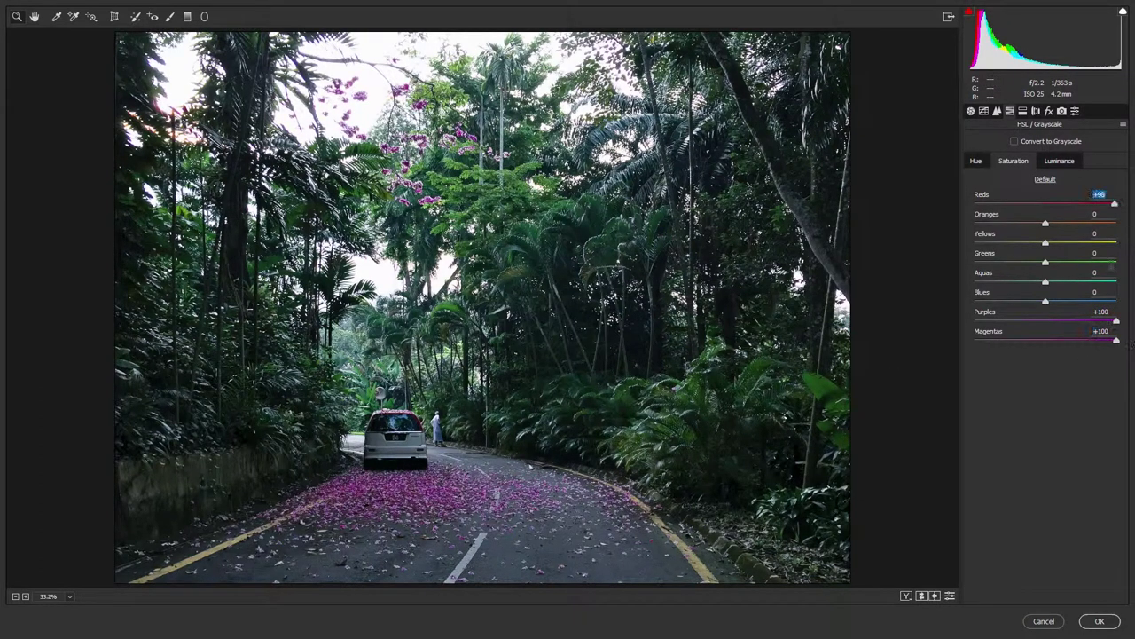
pyautogui.click(1058, 162)
# In Basic, set Vibrance to +40 and Exposure to +2.40, deepen Shadows and raise Contrast
pyautogui.click(984, 111)
pyautogui.click(970, 111)
pyautogui.click(1091, 366)
pyautogui.moveTo(1091, 365); pyautogui.dragTo(1075, 366)
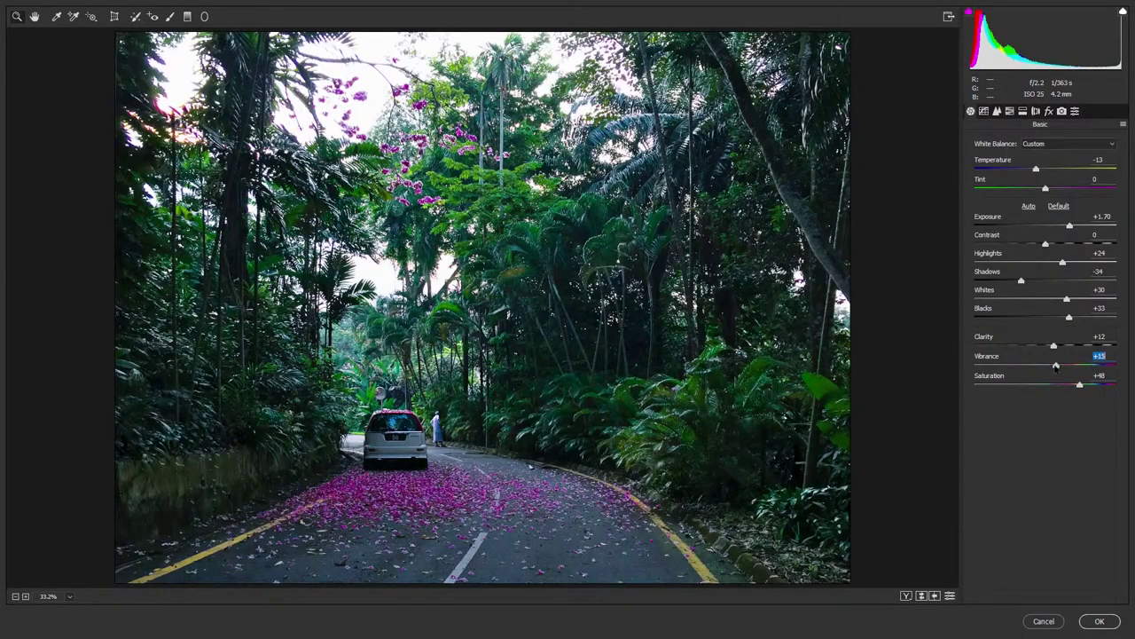
pyautogui.moveTo(1021, 281); pyautogui.dragTo(1014, 281)
pyautogui.moveTo(1070, 225)
pyautogui.mouseDown()
pyautogui.moveTo(1094, 227)
pyautogui.moveTo(1082, 227)
pyautogui.mouseUp()
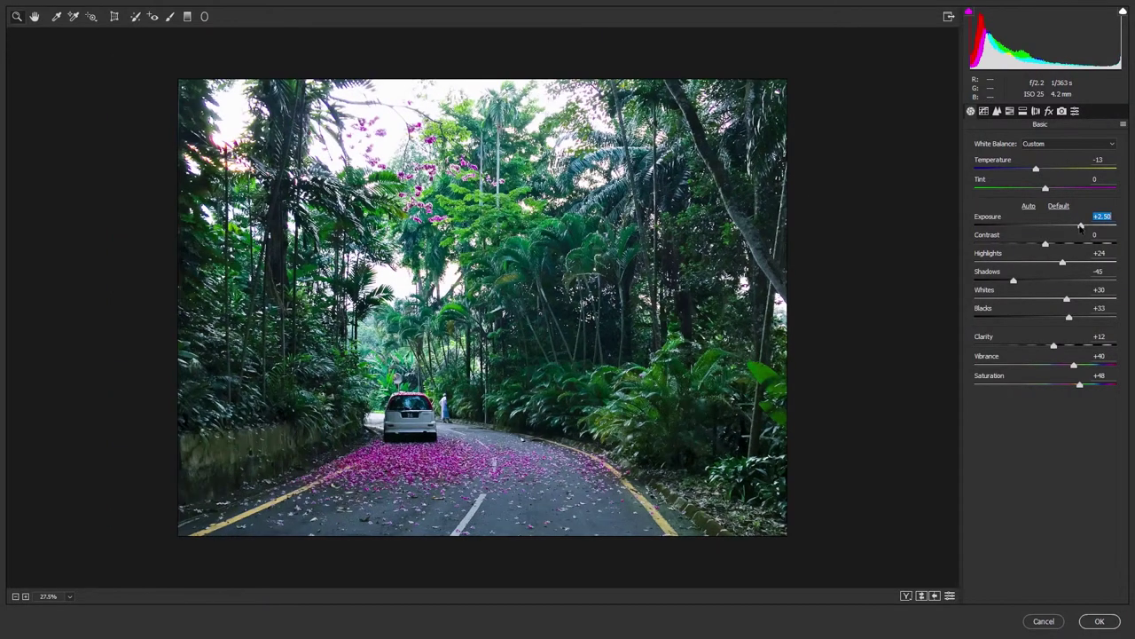
pyautogui.moveTo(1082, 227); pyautogui.dragTo(1077, 223)
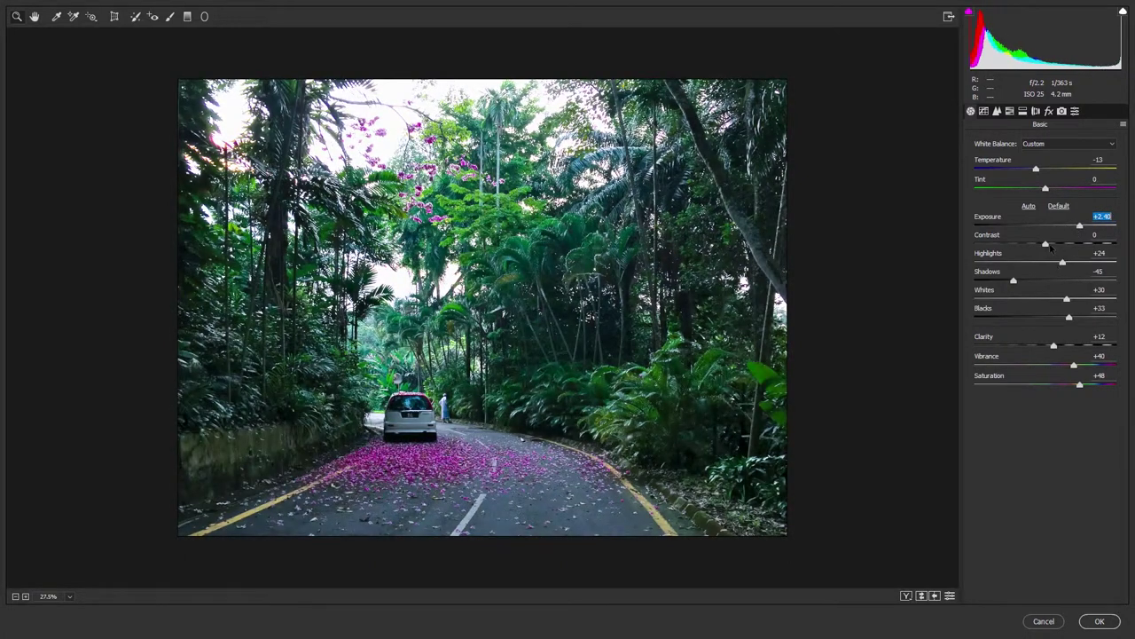
pyautogui.click(1054, 244)
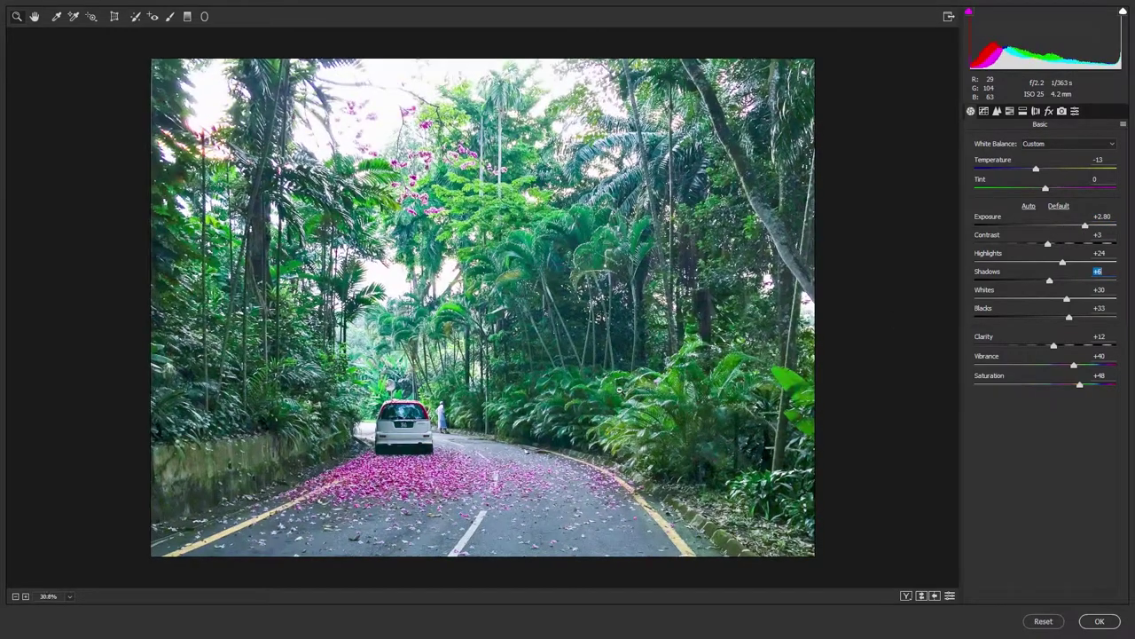
pyautogui.scroll(3, 633, 393)
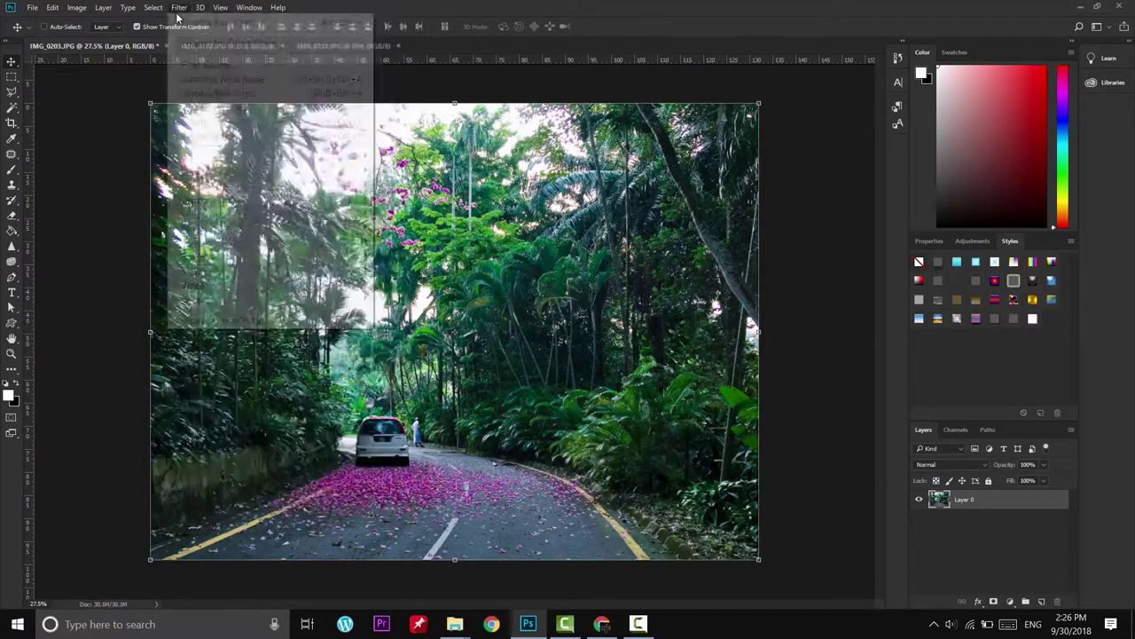
pyautogui.click(179, 8)
# Apply a Lens Correction distortion fix to the jungle road photo after comparing it with the original
pyautogui.click(213, 108)
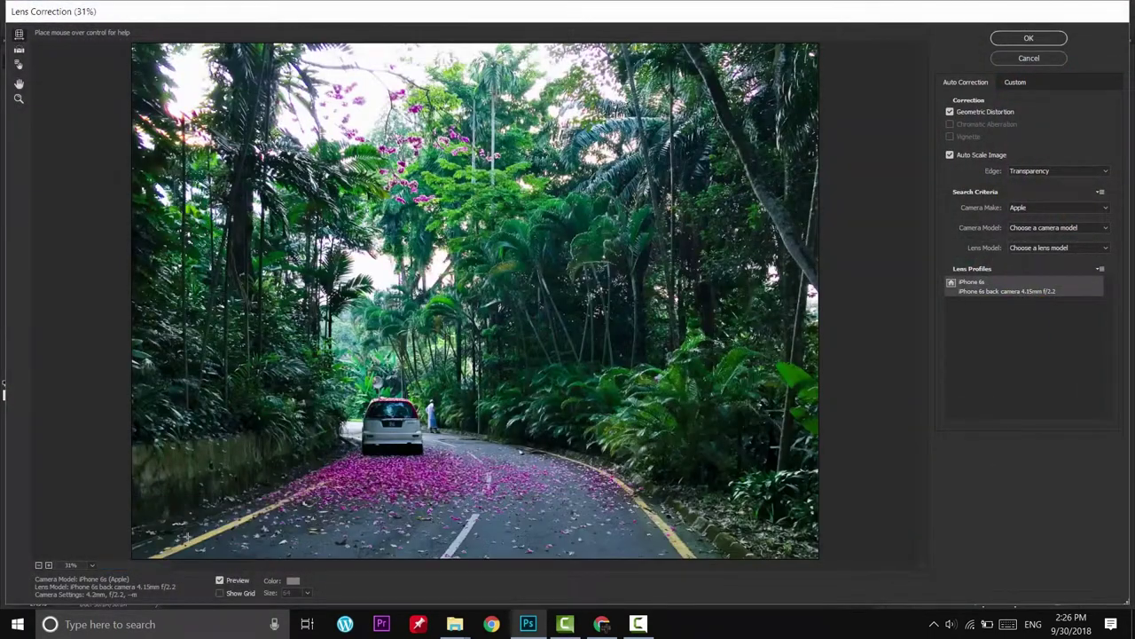
pyautogui.moveTo(126, 542); pyautogui.dragTo(199, 497)
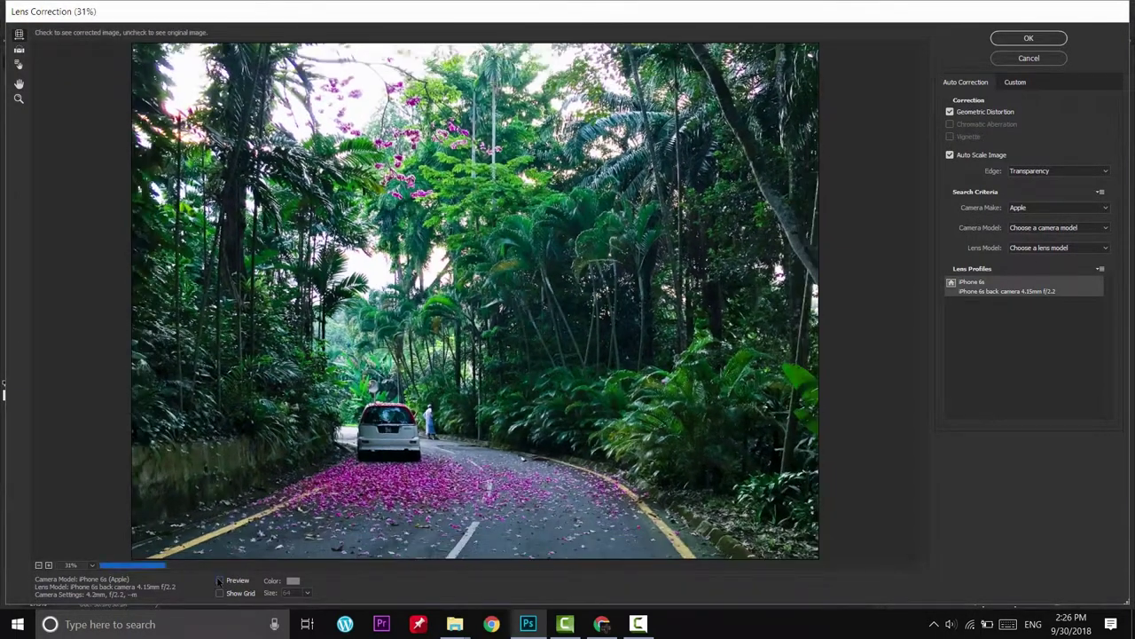
pyautogui.click(219, 580)
pyautogui.click(219, 580)
pyautogui.click(219, 580)
pyautogui.click(219, 580)
pyautogui.click(219, 580)
pyautogui.click(1029, 58)
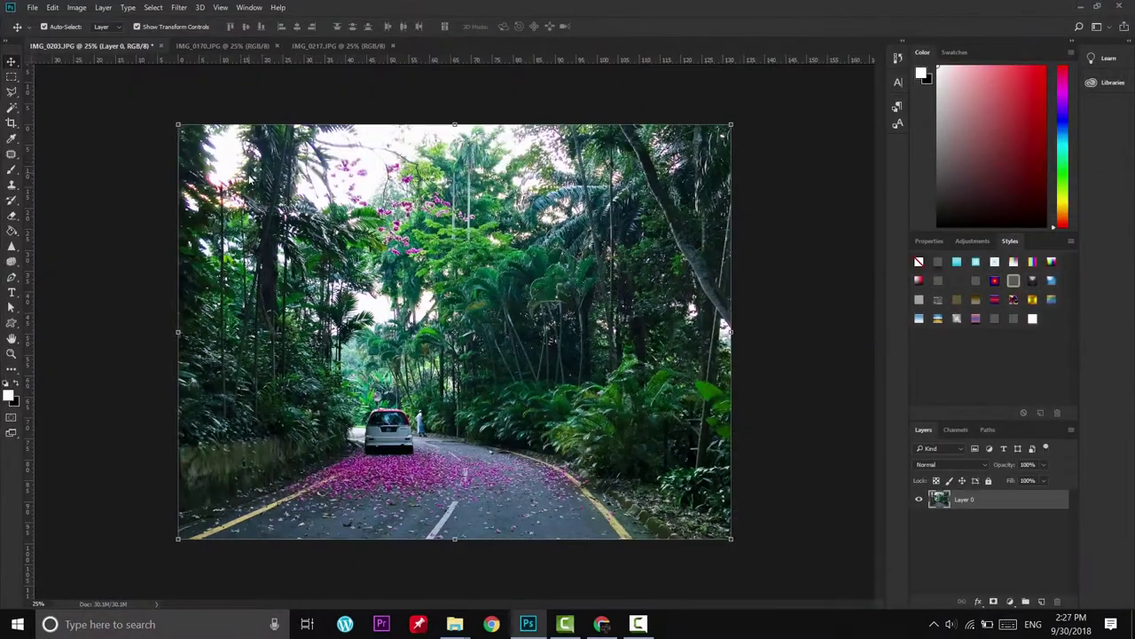
# Save the photo as the JPEG IMG_0203_after.jpg and close it
pyautogui.hotkey('ctrl', 'shift', 's')
pyautogui.click(182, 264)
pyautogui.click(144, 384)
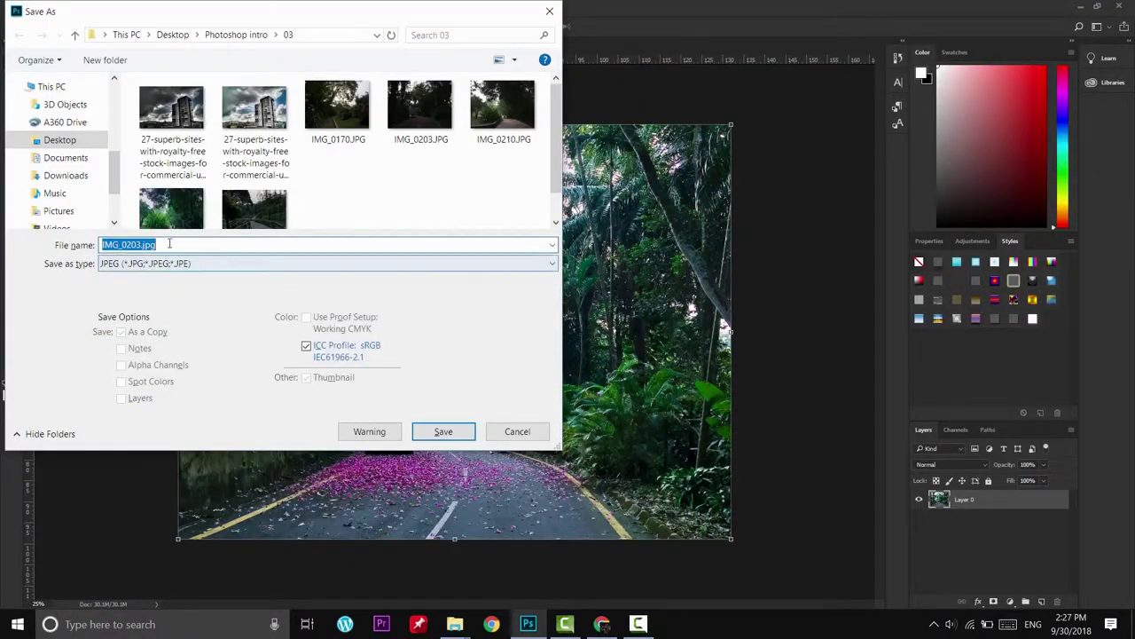
pyautogui.press('Right')
pyautogui.write('_after')
pyautogui.press('Return')
pyautogui.click(169, 45)
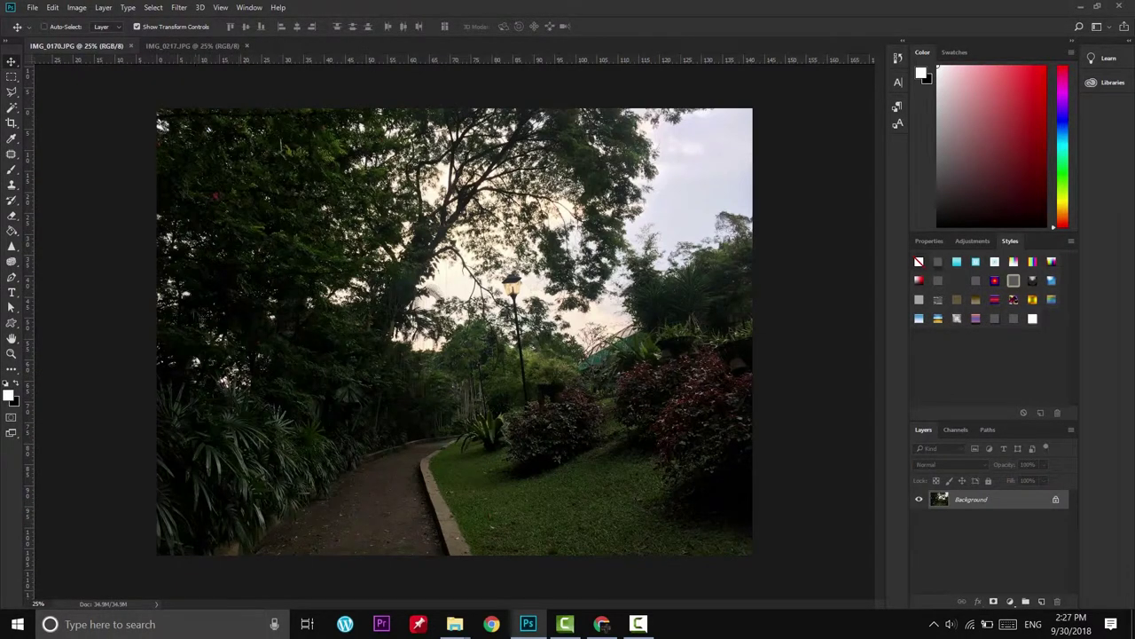
# On the IMG_0217 walkway photo, apply Hue/Saturation with Hue +11, Saturation +30, Lightness -2
pyautogui.click(194, 46)
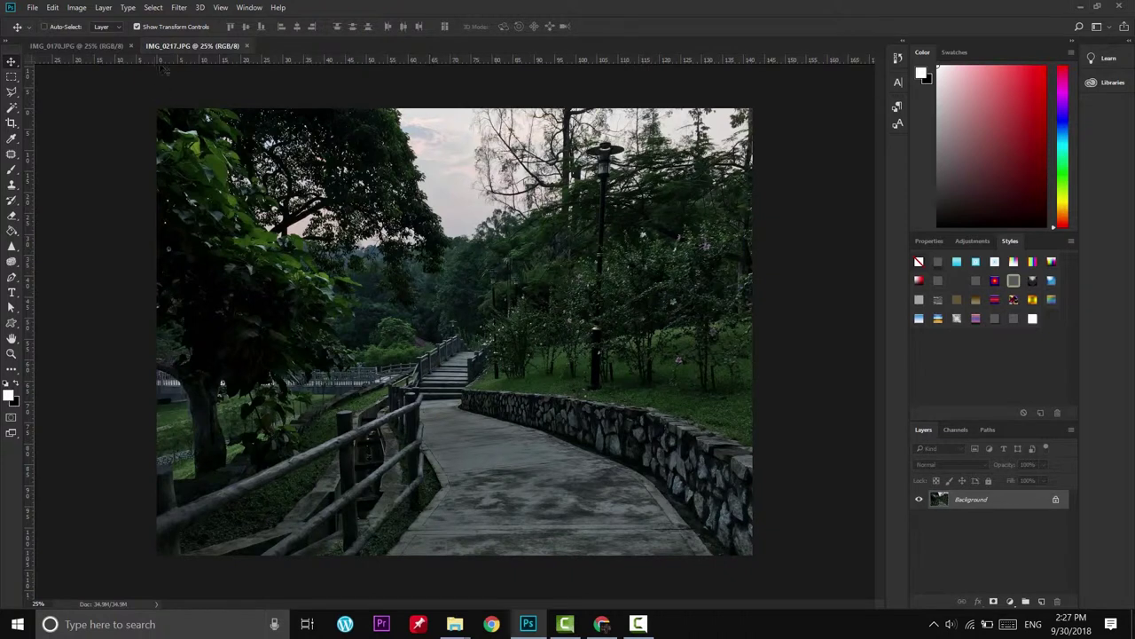
pyautogui.click(115, 46)
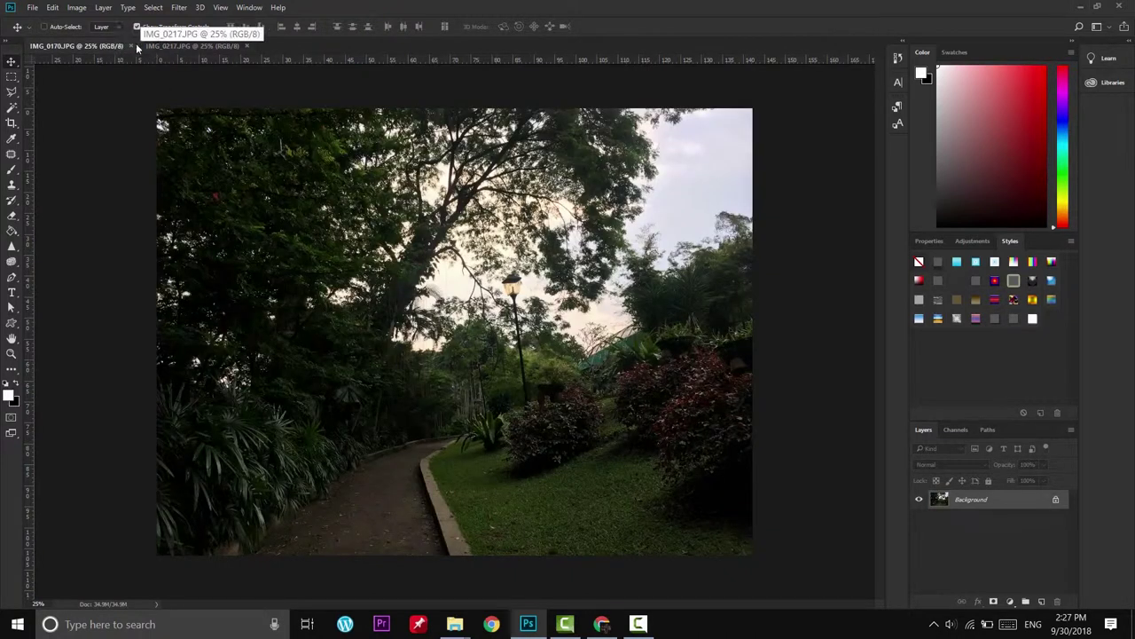
pyautogui.click(137, 46)
pyautogui.moveTo(195, 46)
pyautogui.click(75, 8)
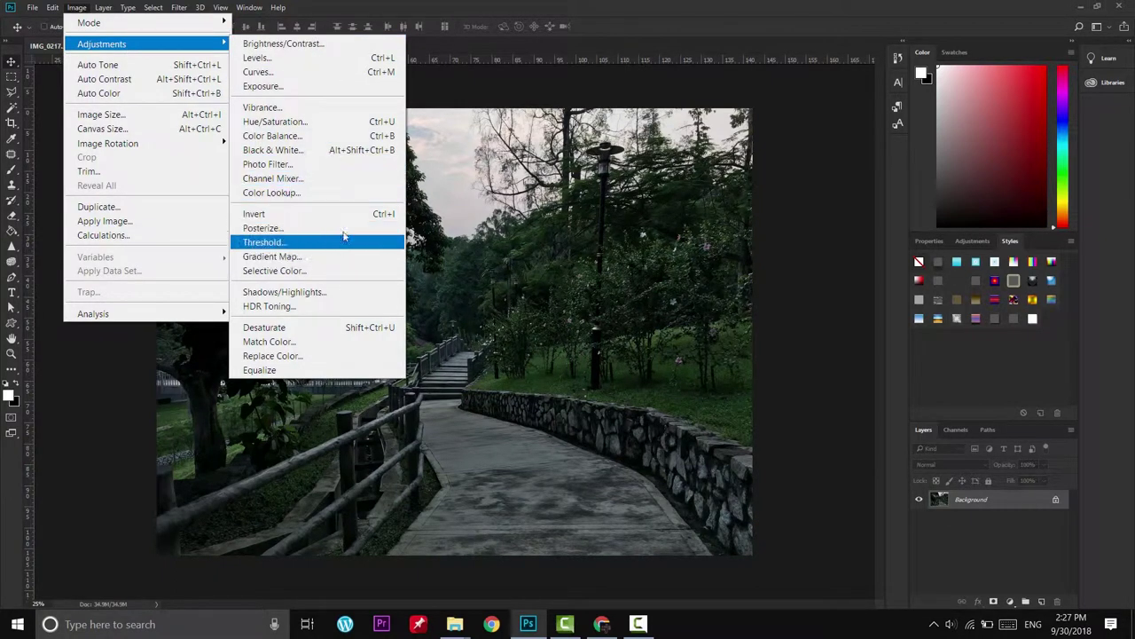
pyautogui.click(324, 122)
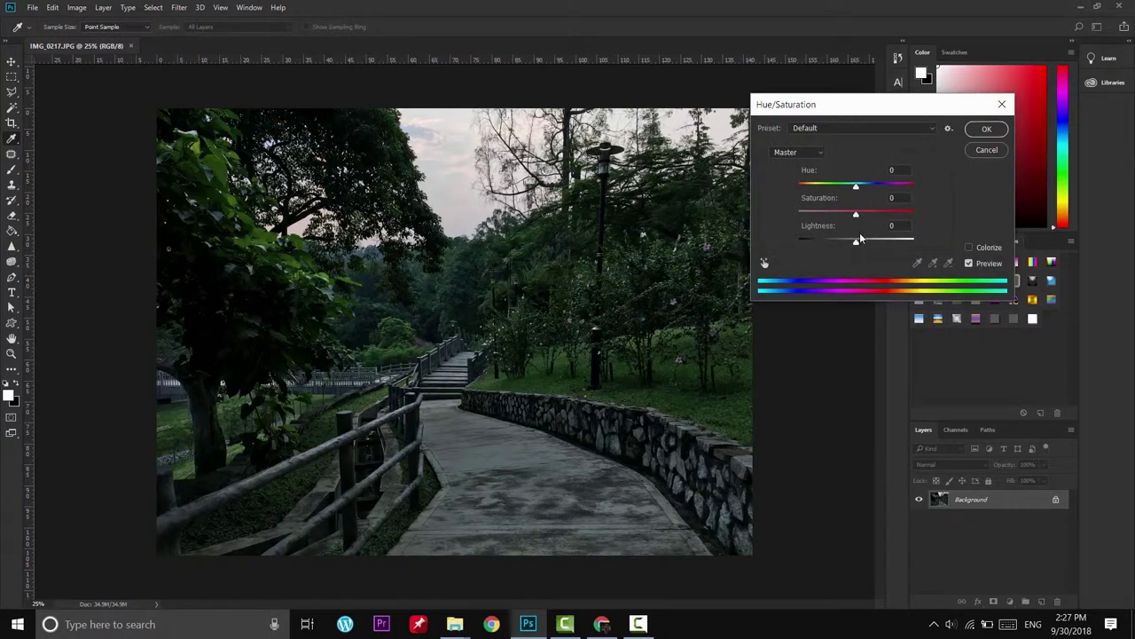
pyautogui.moveTo(856, 241); pyautogui.dragTo(854, 241)
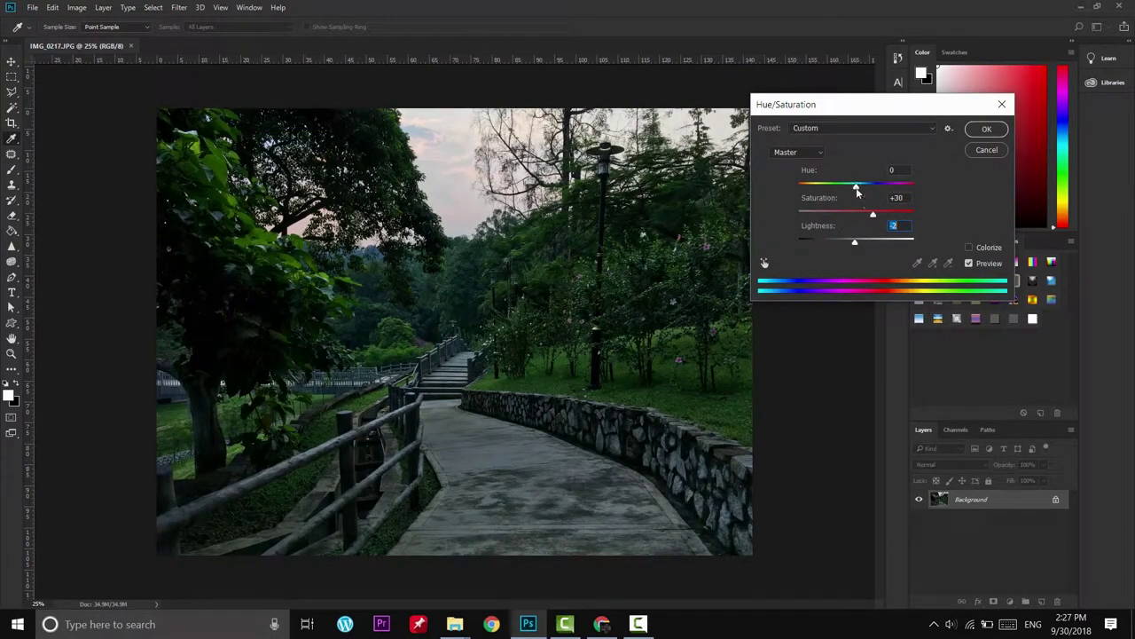
pyautogui.moveTo(856, 187); pyautogui.dragTo(863, 188)
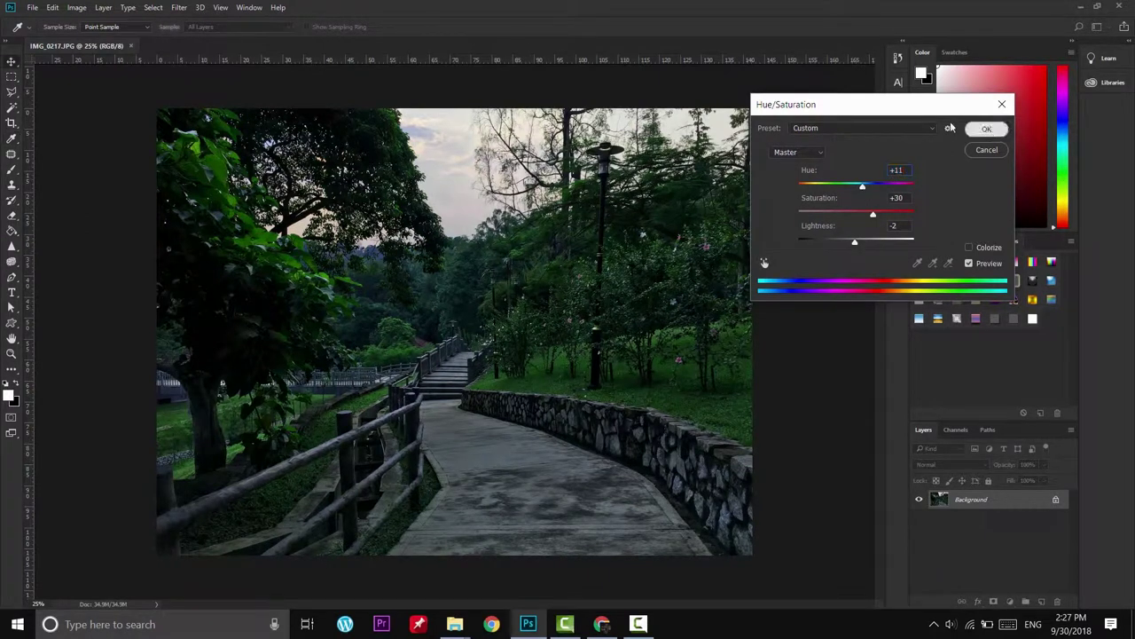
pyautogui.click(985, 128)
pyautogui.click(76, 7)
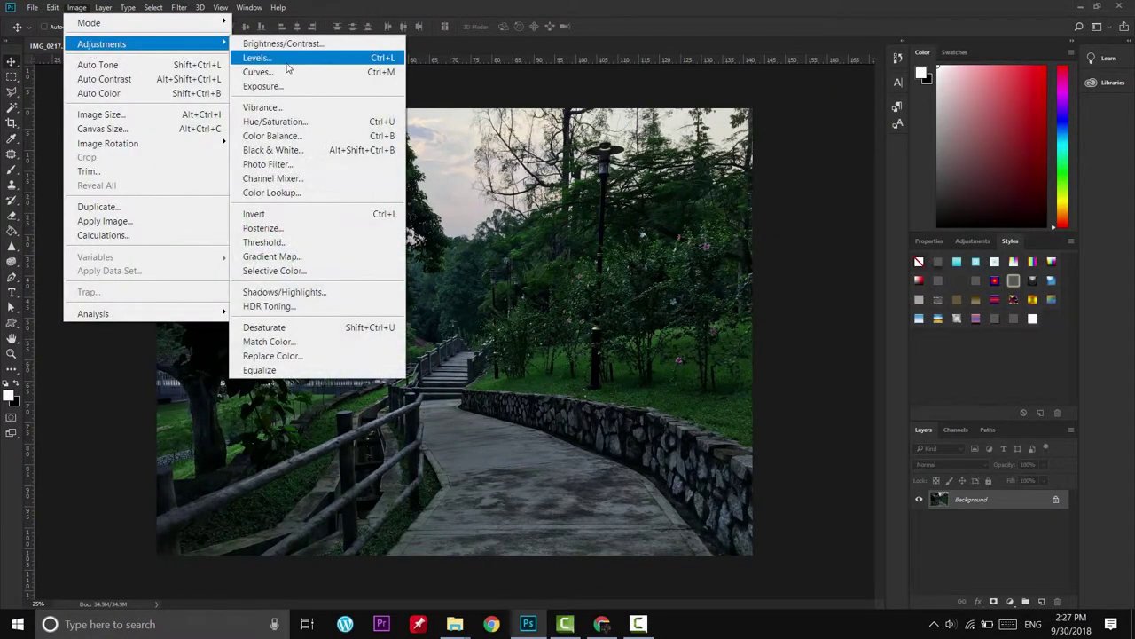
# Brighten the walkway photo's white point with a Levels adjustment
pyautogui.click(288, 60)
pyautogui.moveTo(995, 246); pyautogui.dragTo(956, 246)
pyautogui.press('Return')
pyautogui.click(76, 7)
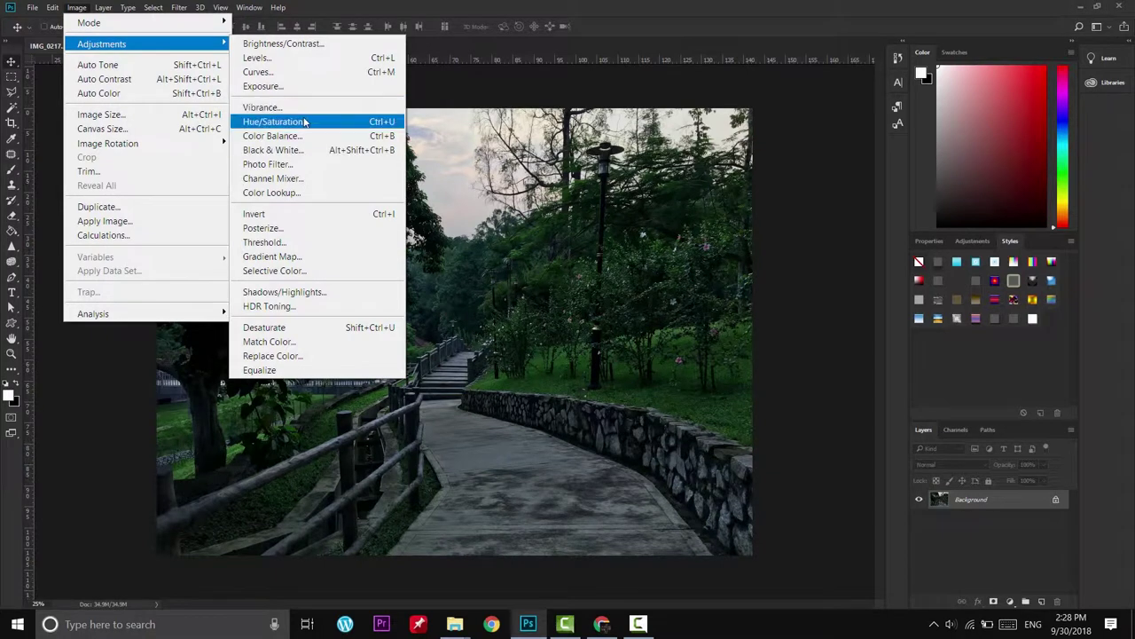
# Apply a Vibrance adjustment of +74 to enrich the greens
pyautogui.click(266, 107)
pyautogui.moveTo(541, 220)
pyautogui.mouseDown()
pyautogui.moveTo(585, 230)
pyautogui.moveTo(571, 250)
pyautogui.moveTo(510, 251)
pyautogui.moveTo(563, 255)
pyautogui.mouseUp()
pyautogui.press('Return')
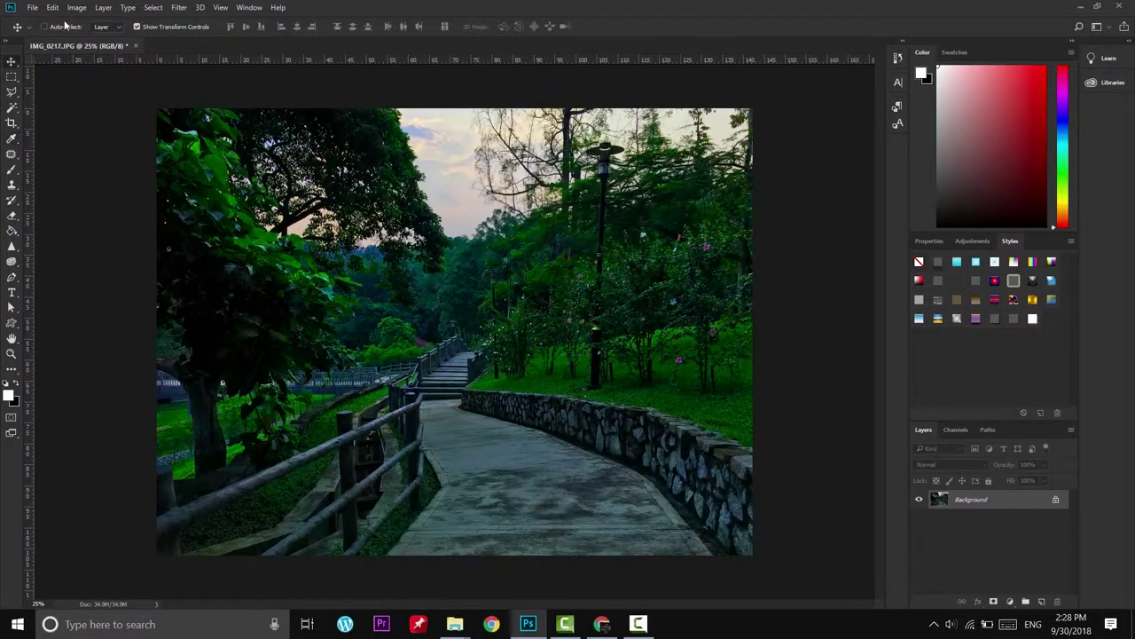
pyautogui.click(76, 7)
# Raise the walkway photo's brightness to 40 with Brightness/Contrast
pyautogui.click(286, 45)
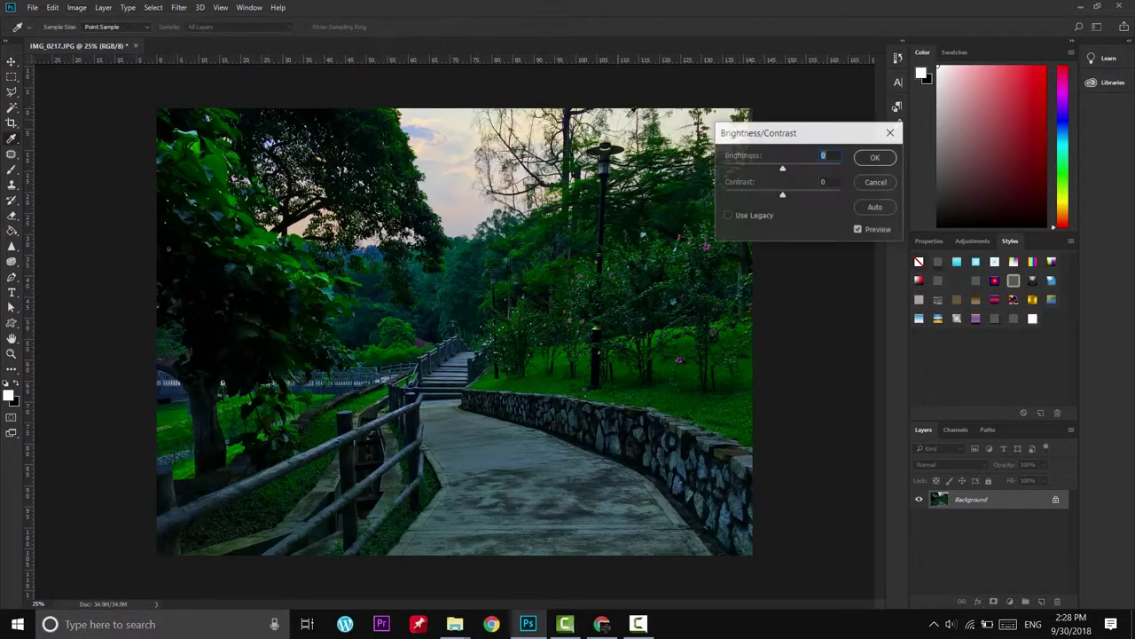
pyautogui.moveTo(782, 169); pyautogui.dragTo(797, 169)
pyautogui.press('Return')
pyautogui.click(77, 7)
pyautogui.moveTo(101, 43)
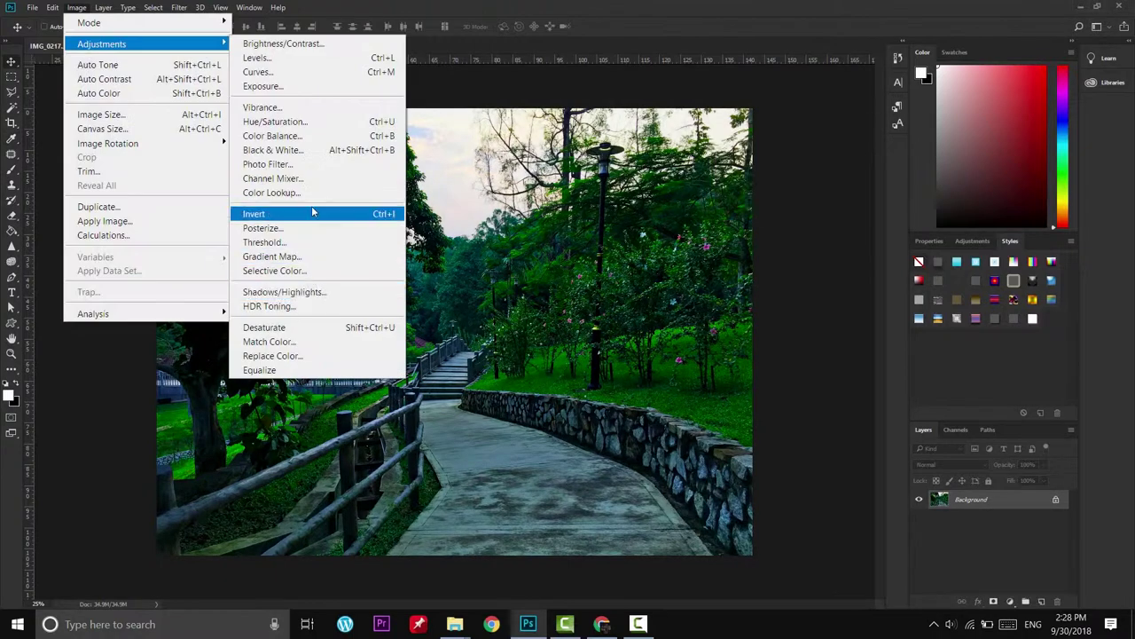
# Set an Exposure adjustment of -0.47 with Gamma 1.56, comparing it with the original
pyautogui.click(292, 86)
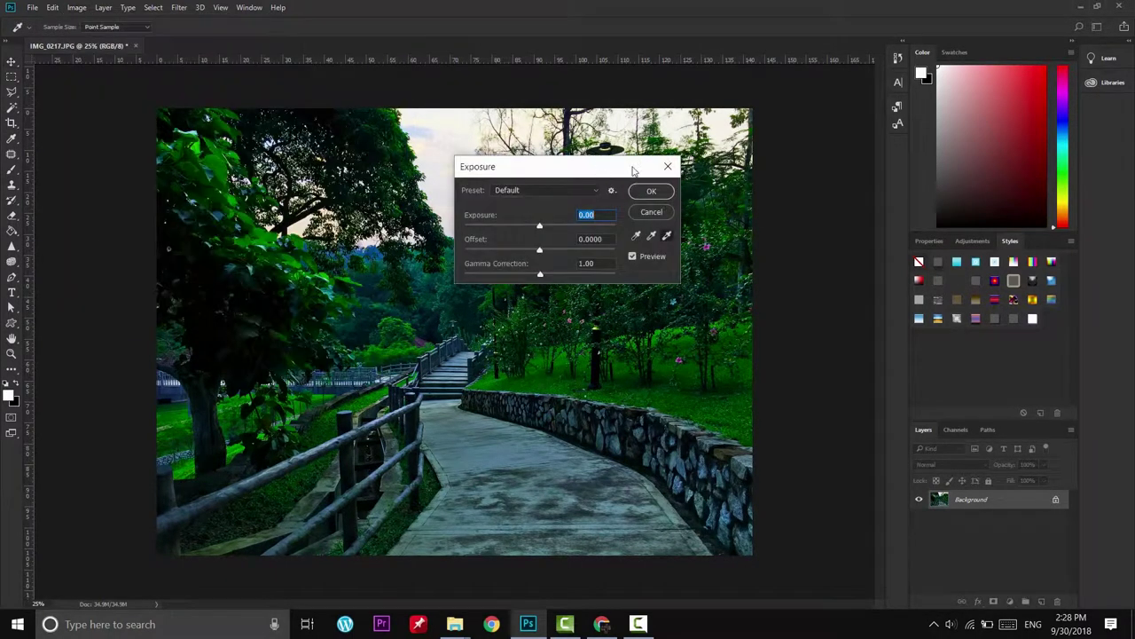
pyautogui.moveTo(634, 171); pyautogui.dragTo(853, 157)
pyautogui.moveTo(760, 214)
pyautogui.mouseDown()
pyautogui.moveTo(781, 214)
pyautogui.moveTo(748, 239)
pyautogui.mouseUp()
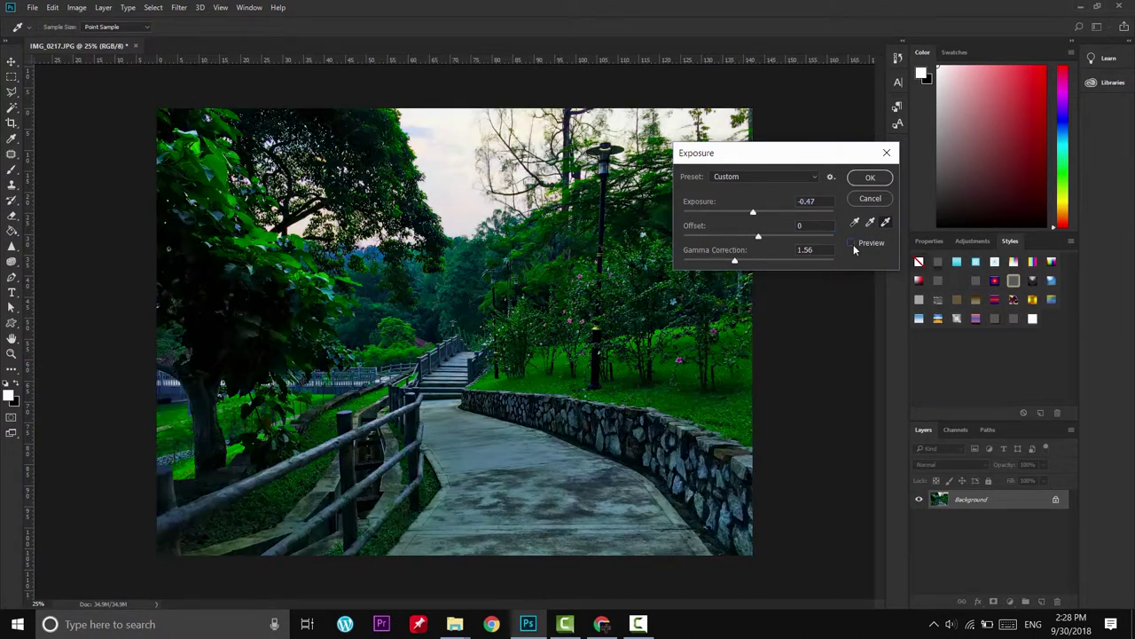
pyautogui.click(854, 245)
pyautogui.click(854, 245)
pyautogui.click(854, 245)
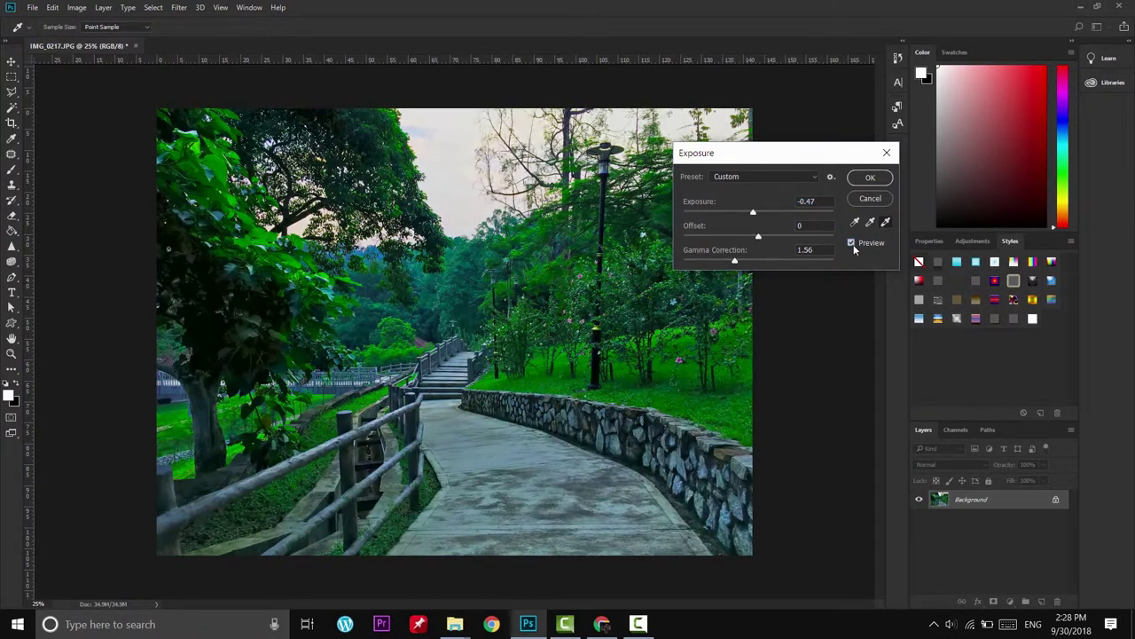
pyautogui.press('Escape')
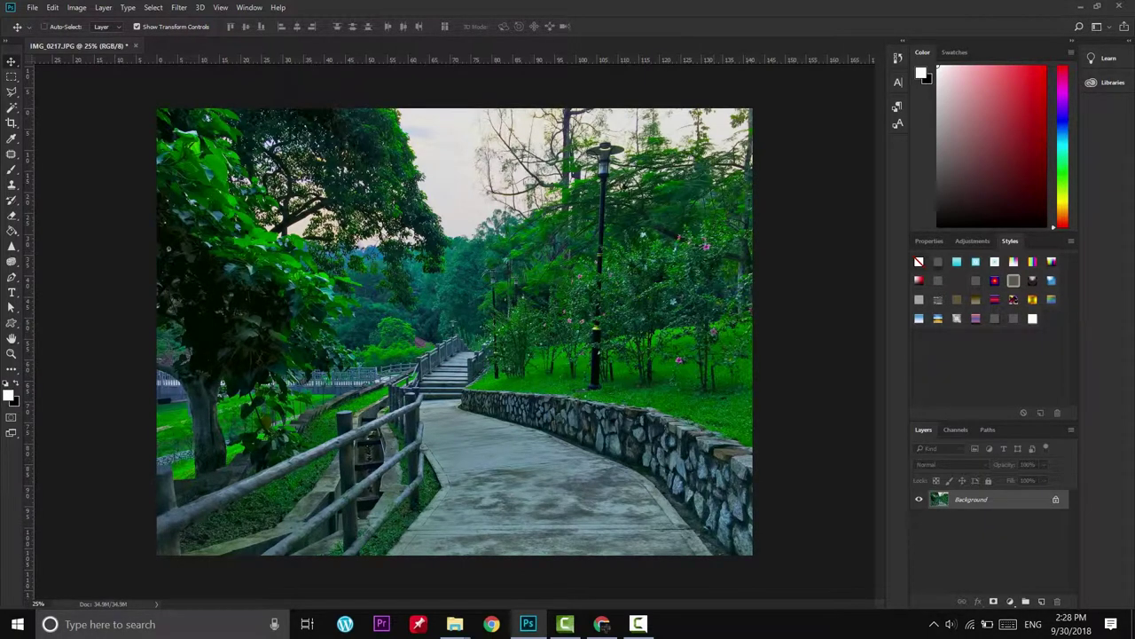
# Unlock the Background layer and distort the photo to correct its lean, checking against a vertical guide
pyautogui.click(1055, 498)
pyautogui.rightClick(502, 186)
pyautogui.click(466, 117)
pyautogui.click(455, 110)
pyautogui.rightClick(518, 166)
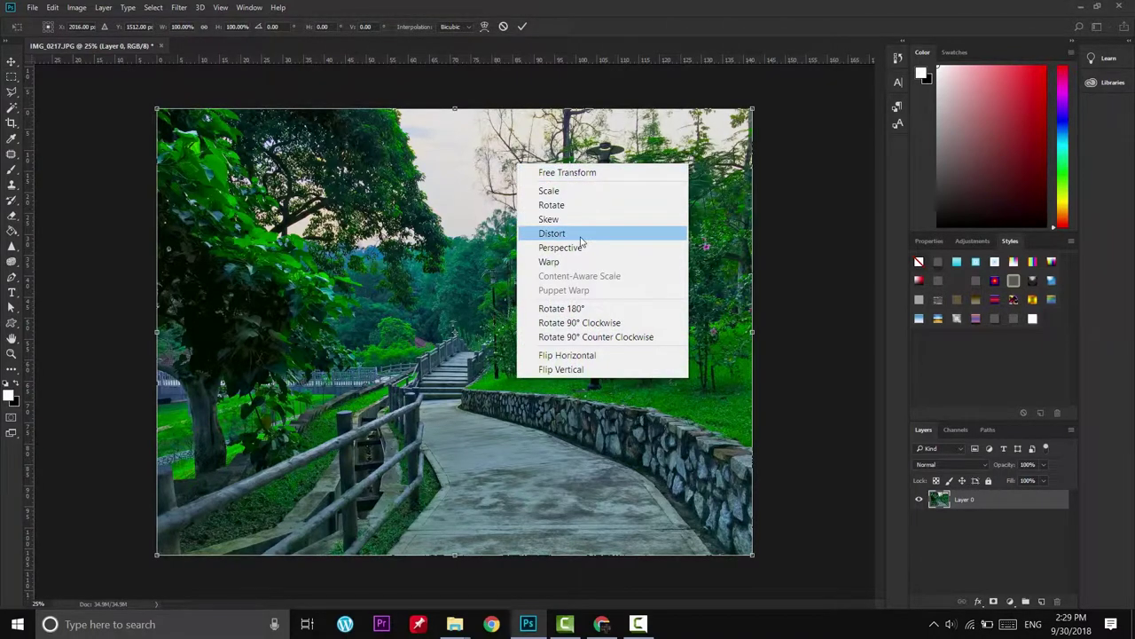
pyautogui.click(581, 235)
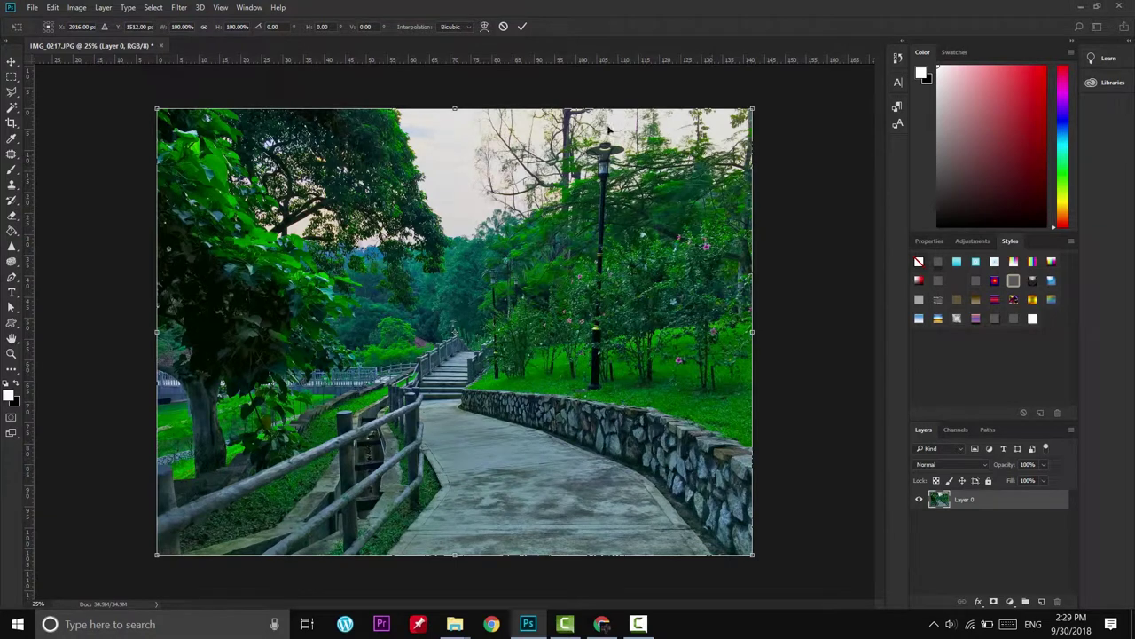
pyautogui.moveTo(451, 113); pyautogui.dragTo(435, 110)
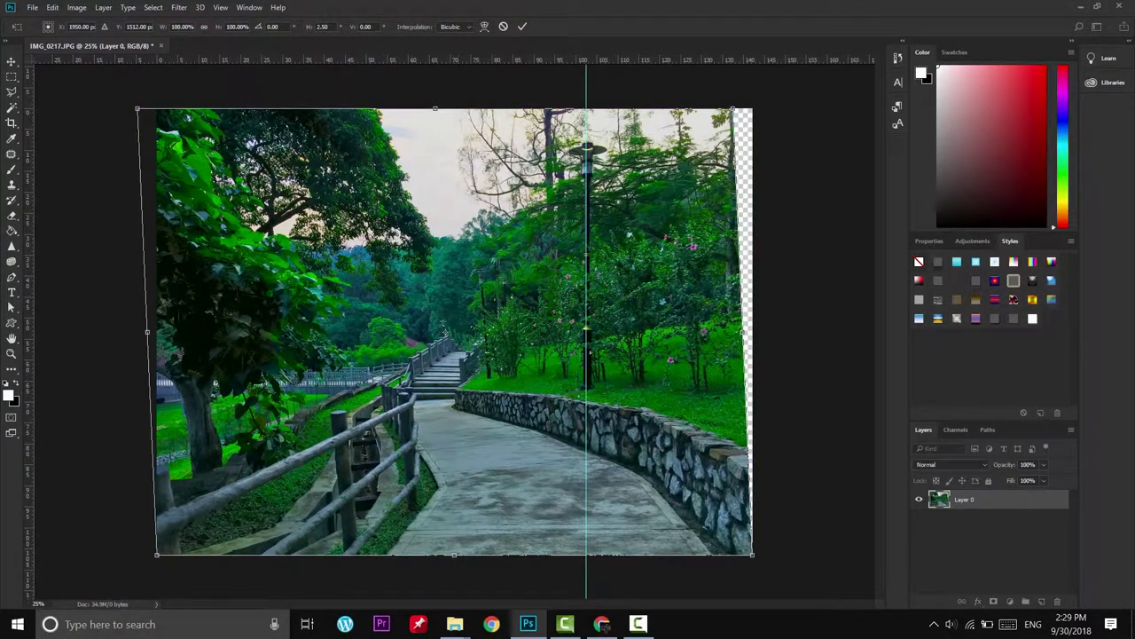
pyautogui.moveTo(30, 232); pyautogui.dragTo(420, 470)
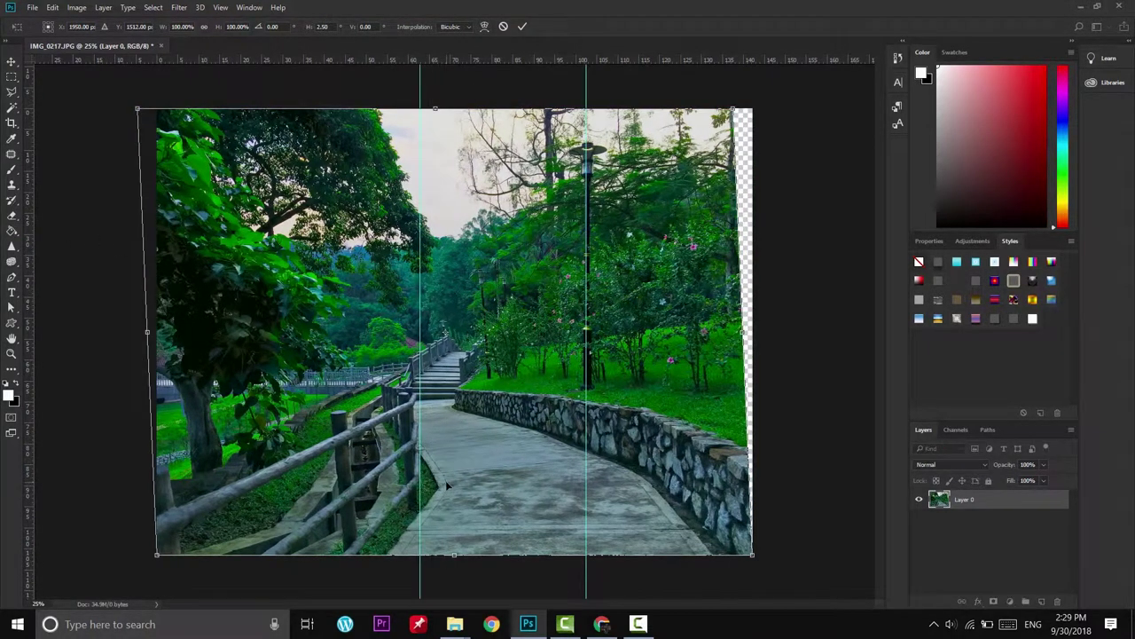
pyautogui.press('Return')
# Warp the photo, pulling the top-right corner inward to straighten the right edge
pyautogui.rightClick(506, 221)
pyautogui.click(485, 162)
pyautogui.click(157, 109)
pyautogui.rightClick(274, 152)
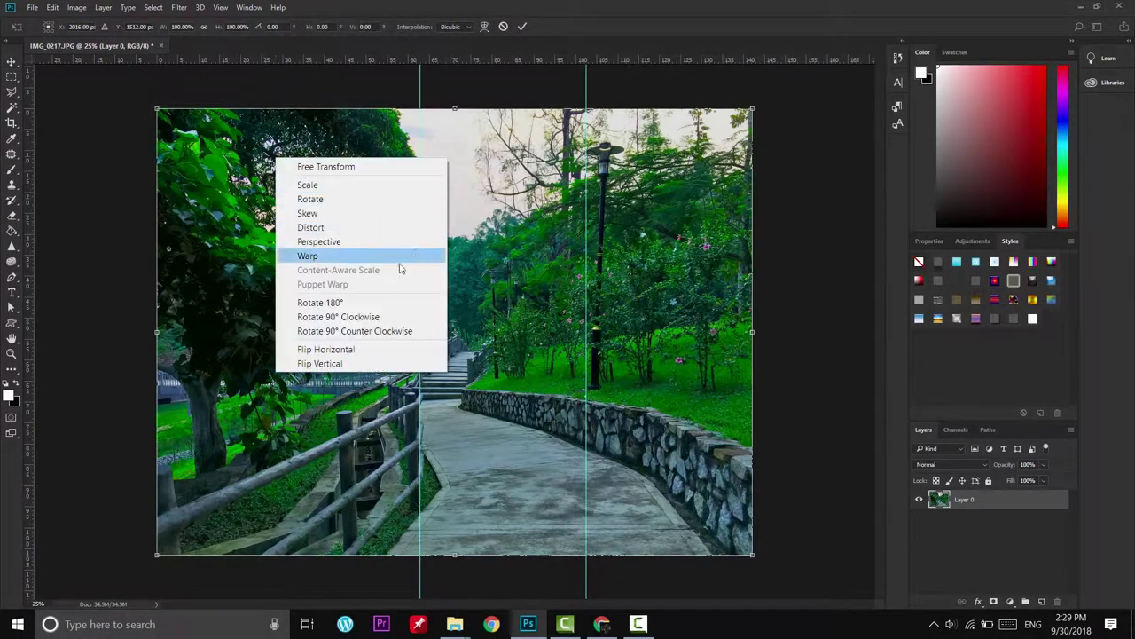
pyautogui.click(377, 255)
pyautogui.moveTo(752, 109); pyautogui.dragTo(725, 109)
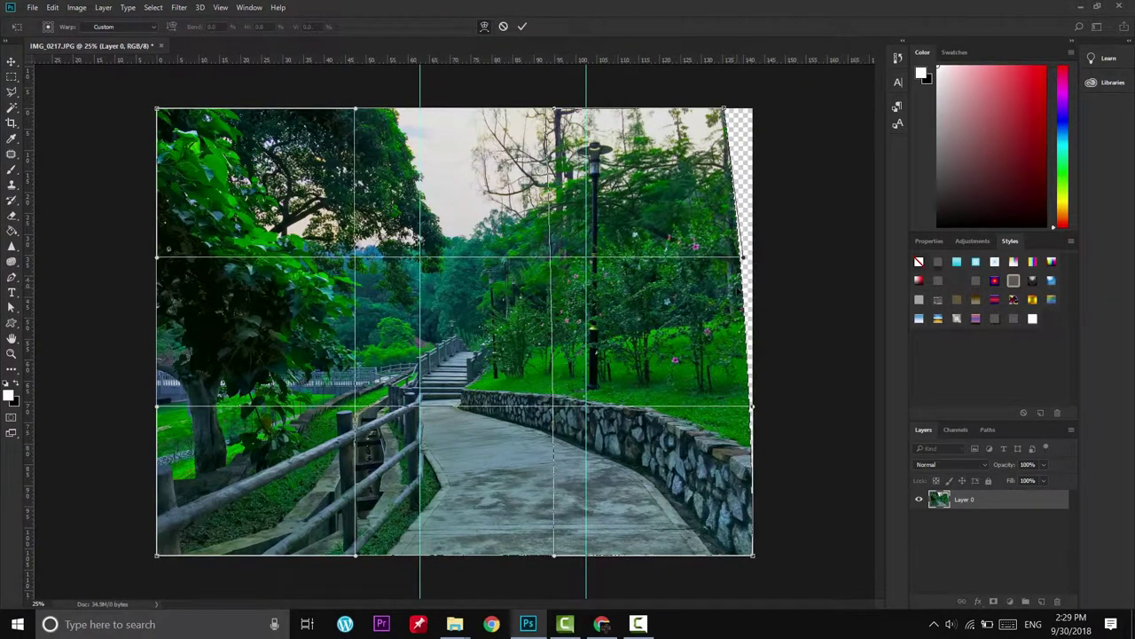
pyautogui.press('Return')
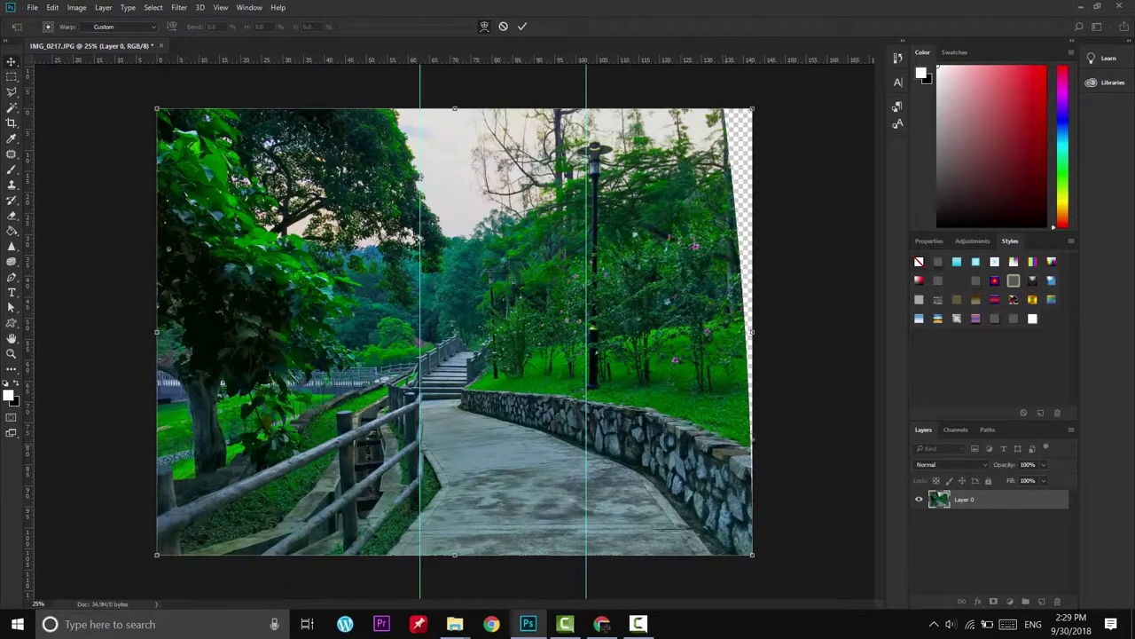
# Enlarge the photo to fill the canvas, crop to it, and clear the canvas guides
pyautogui.moveTo(753, 554)
pyautogui.mouseDown()
pyautogui.moveTo(761, 573)
pyautogui.moveTo(785, 580)
pyautogui.mouseUp()
pyautogui.press('Return')
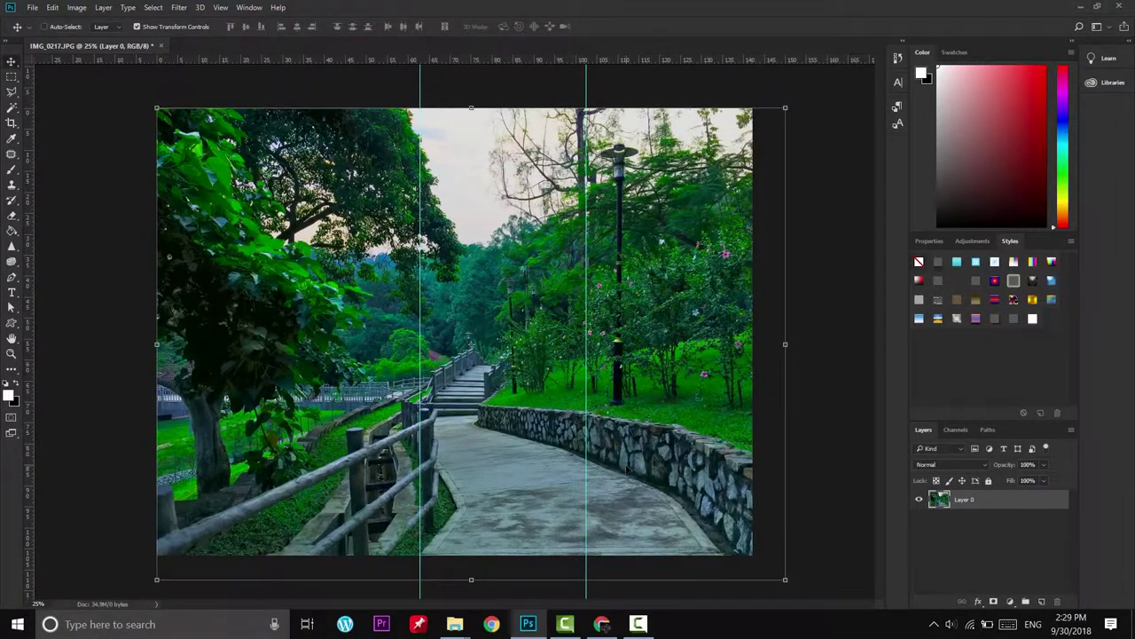
pyautogui.click(76, 7)
pyautogui.click(102, 158)
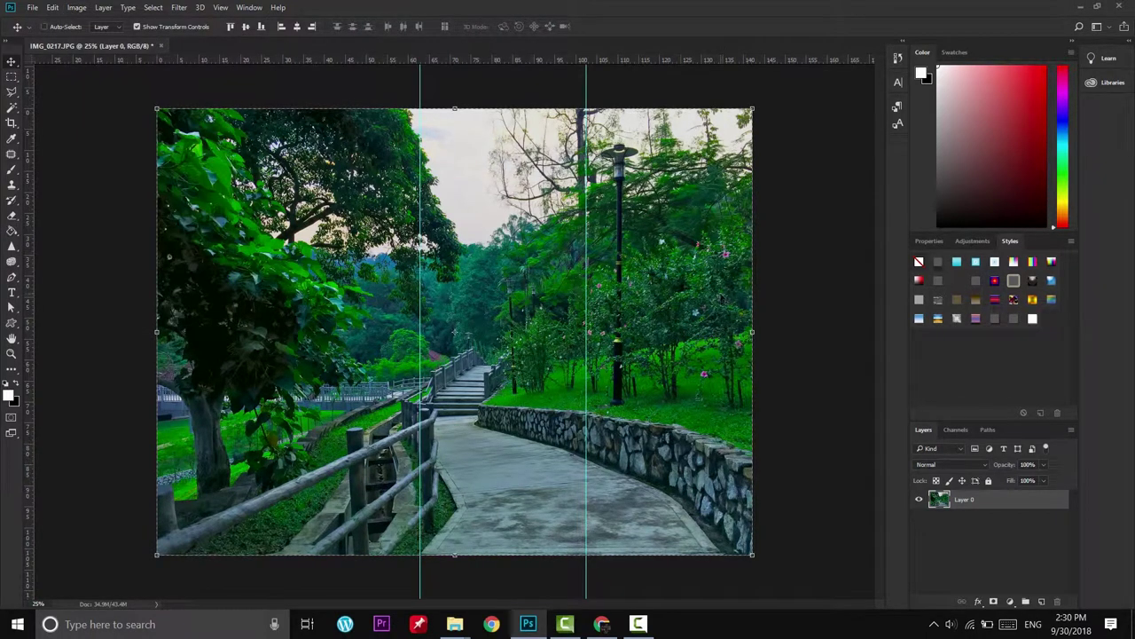
pyautogui.click(220, 7)
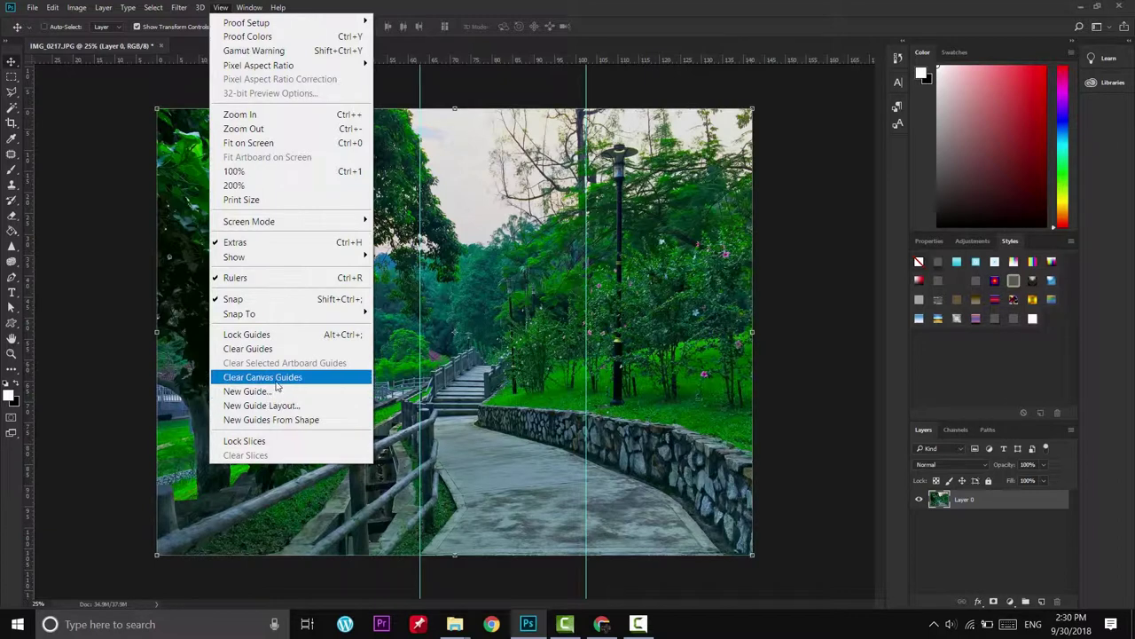
pyautogui.click(277, 378)
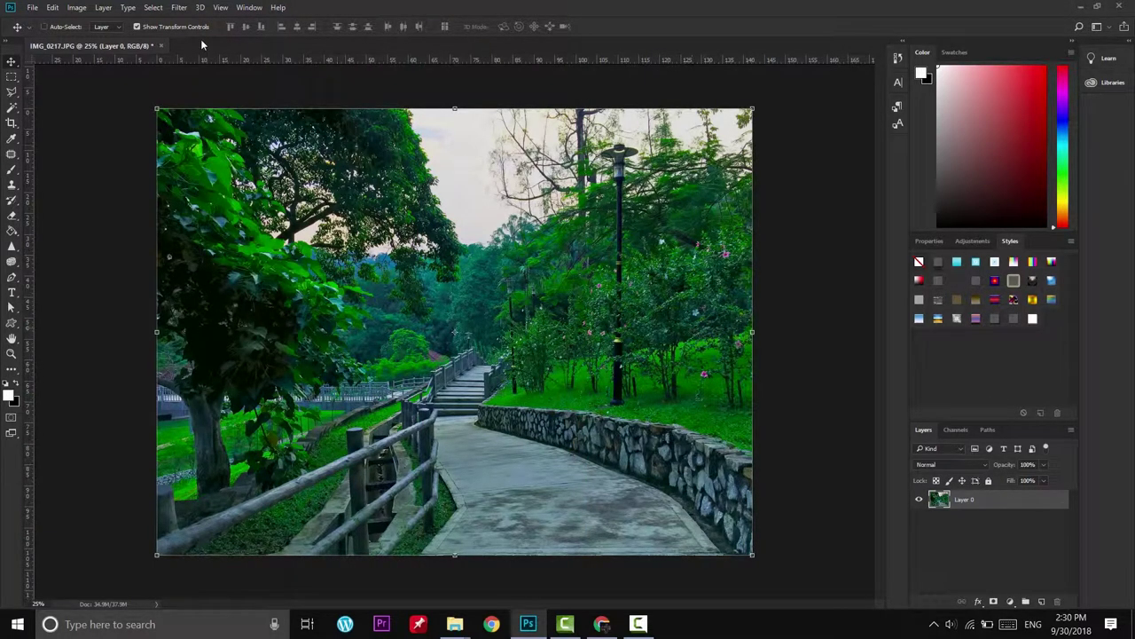
pyautogui.click(182, 8)
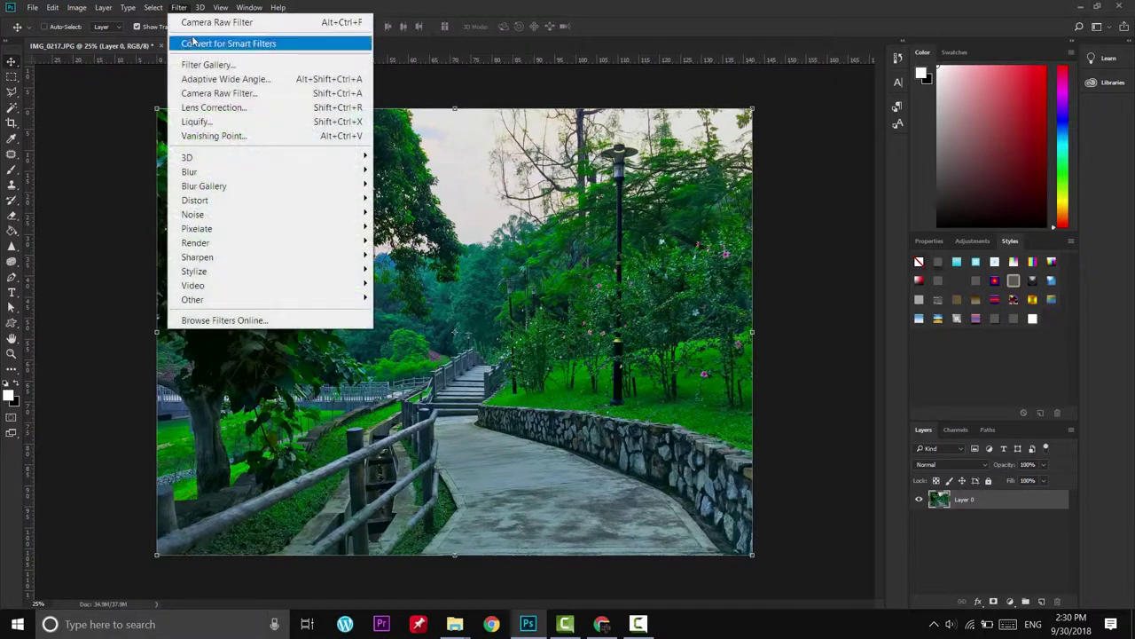
# In Camera Raw, set the walkway photo's Temperature to a slightly warm +3
pyautogui.click(236, 95)
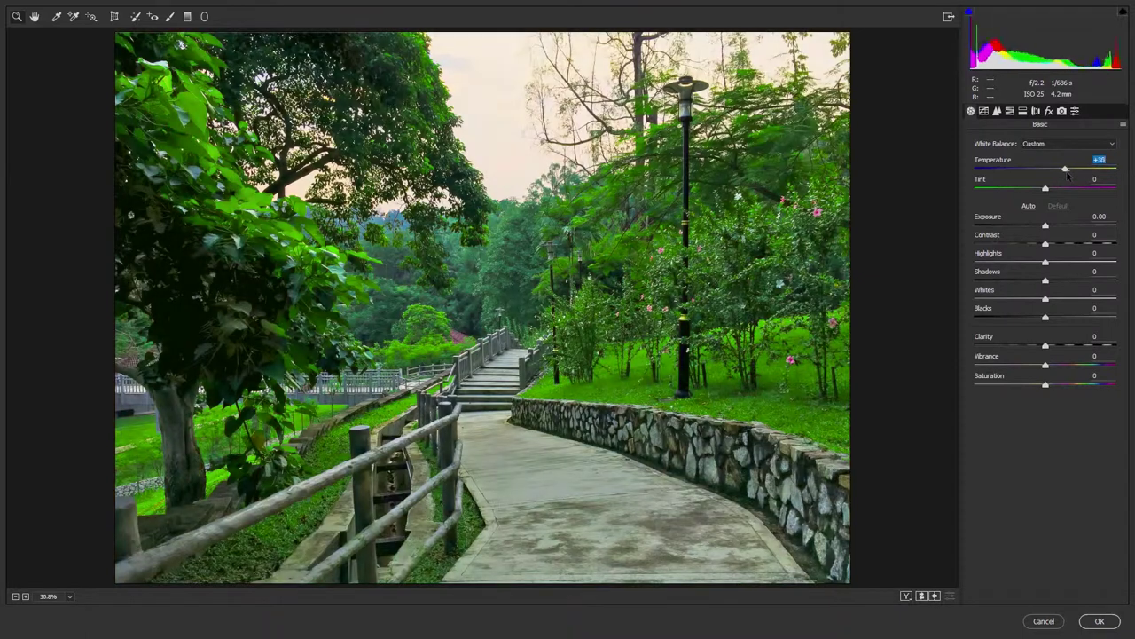
pyautogui.moveTo(1045, 168)
pyautogui.mouseDown()
pyautogui.moveTo(1096, 178)
pyautogui.moveTo(1023, 176)
pyautogui.mouseUp()
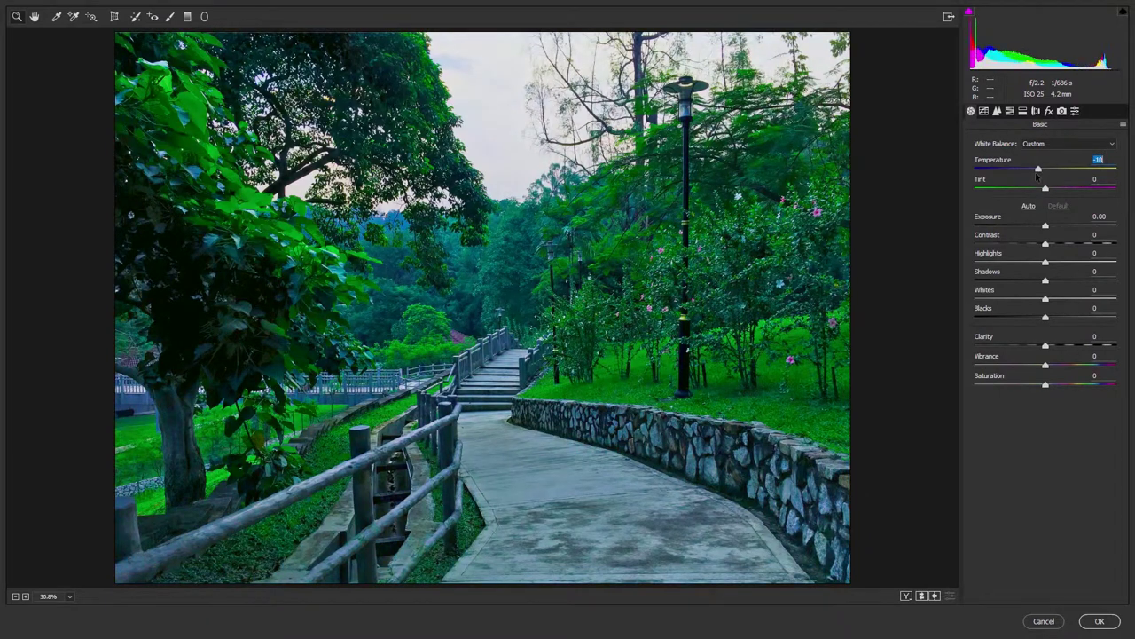
pyautogui.moveTo(1033, 174); pyautogui.dragTo(1042, 179)
pyautogui.press('Down')
pyautogui.press('Up')
pyautogui.moveTo(1042, 171); pyautogui.dragTo(1049, 170)
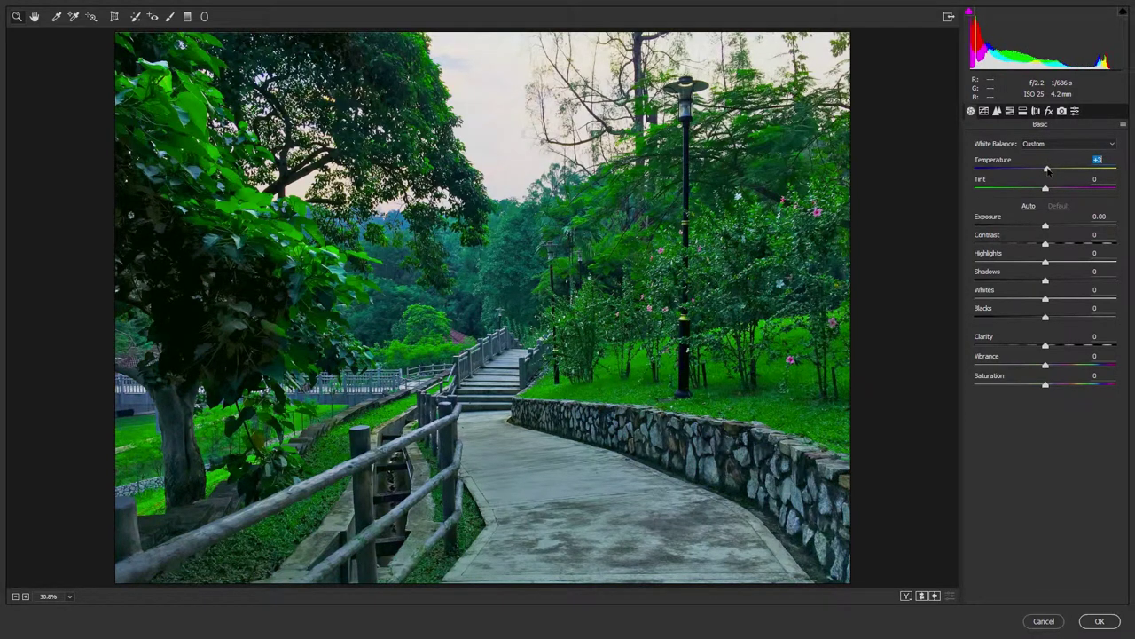
# Darken Highlights to -86, reduce the Greens saturation, and apply the Camera Raw grade
pyautogui.moveTo(1045, 261)
pyautogui.mouseDown()
pyautogui.moveTo(983, 259)
pyautogui.moveTo(1018, 259)
pyautogui.mouseUp()
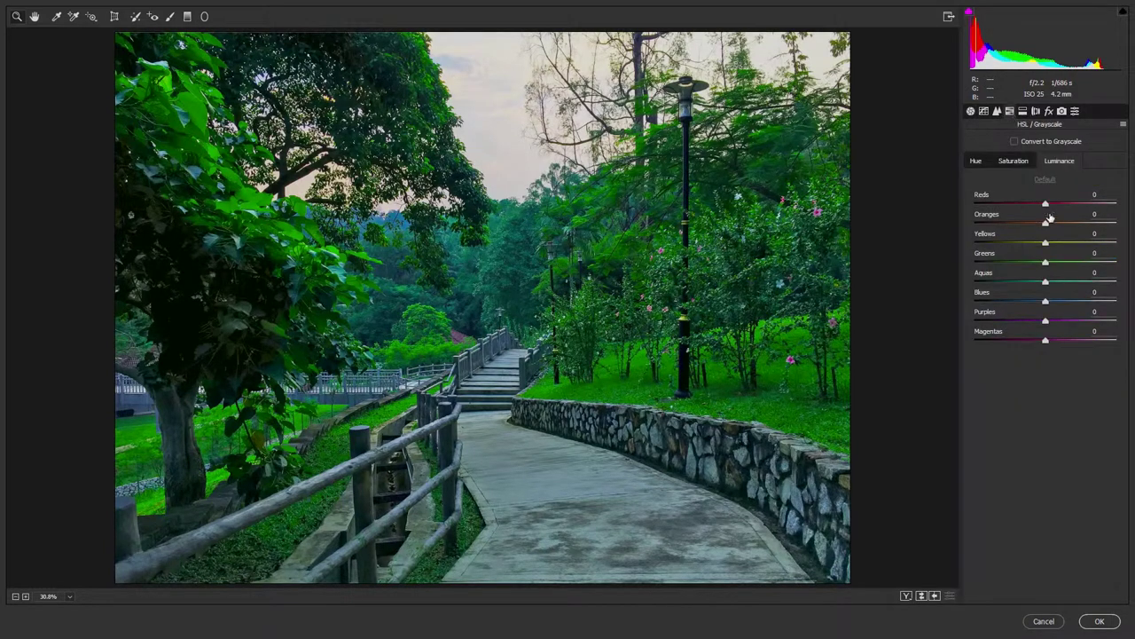
pyautogui.click(1015, 163)
pyautogui.moveTo(1045, 262)
pyautogui.mouseDown()
pyautogui.moveTo(975, 262)
pyautogui.moveTo(1043, 261)
pyautogui.moveTo(1021, 258)
pyautogui.mouseUp()
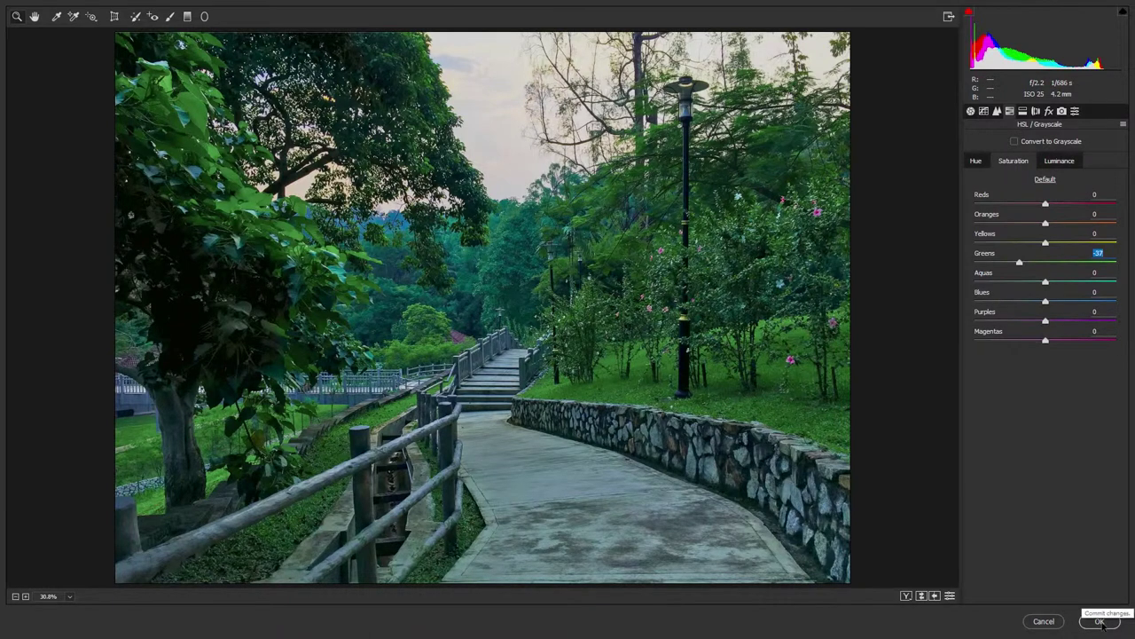
pyautogui.click(1099, 621)
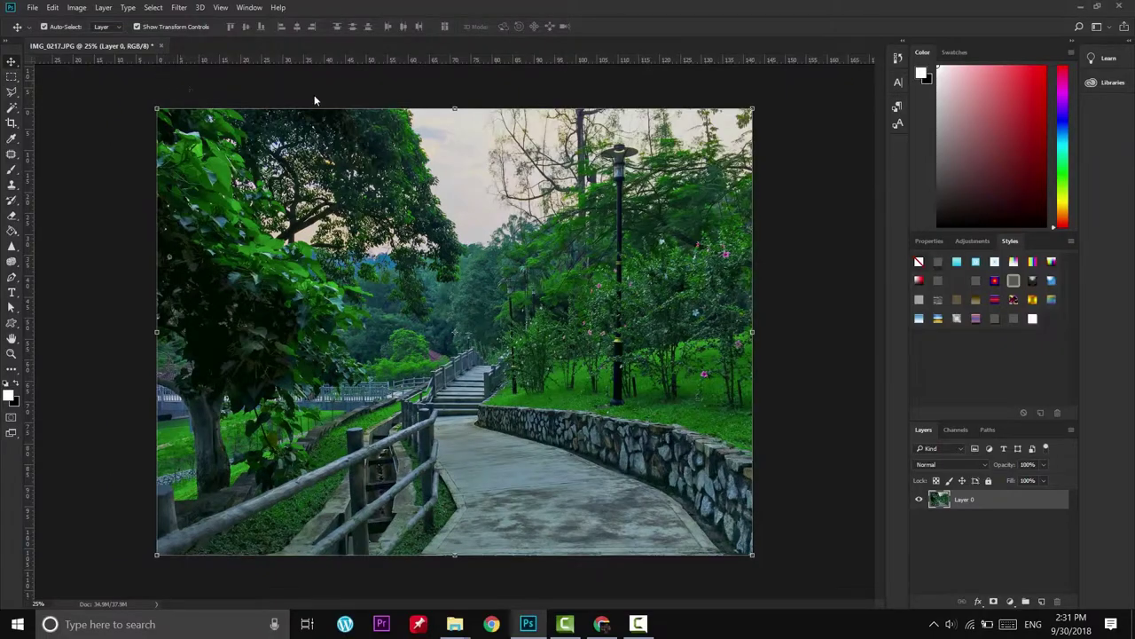
# Save the walkway photo as a JPEG in the 03 folder with _Aftr added before .jpg
pyautogui.hotkey('ctrl', 'shift', 's')
pyautogui.click(297, 264)
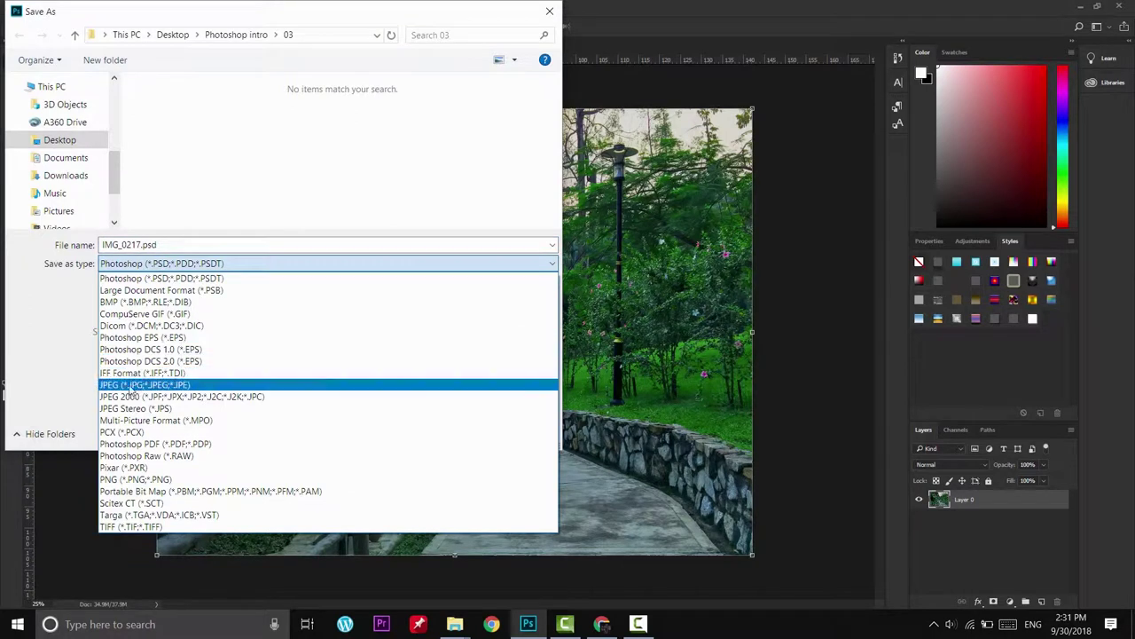
pyautogui.click(131, 388)
pyautogui.press('Left')
pyautogui.press('Left')
pyautogui.press('Left')
pyautogui.write('_')
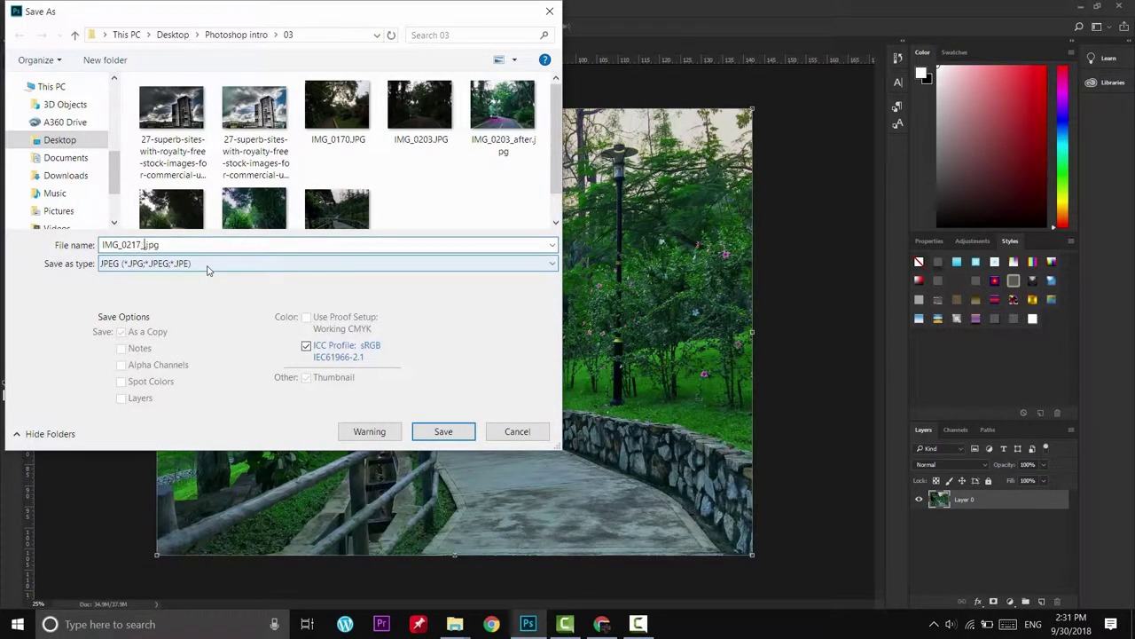
pyautogui.write('Aftr')
pyautogui.press('Return')
pyautogui.click(632, 174)
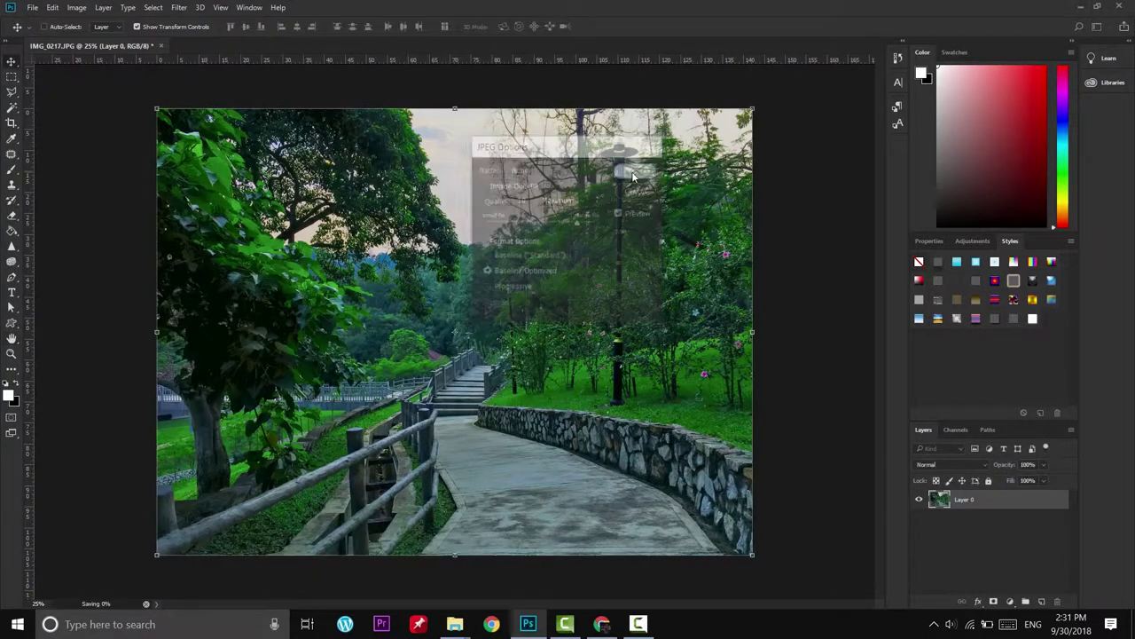